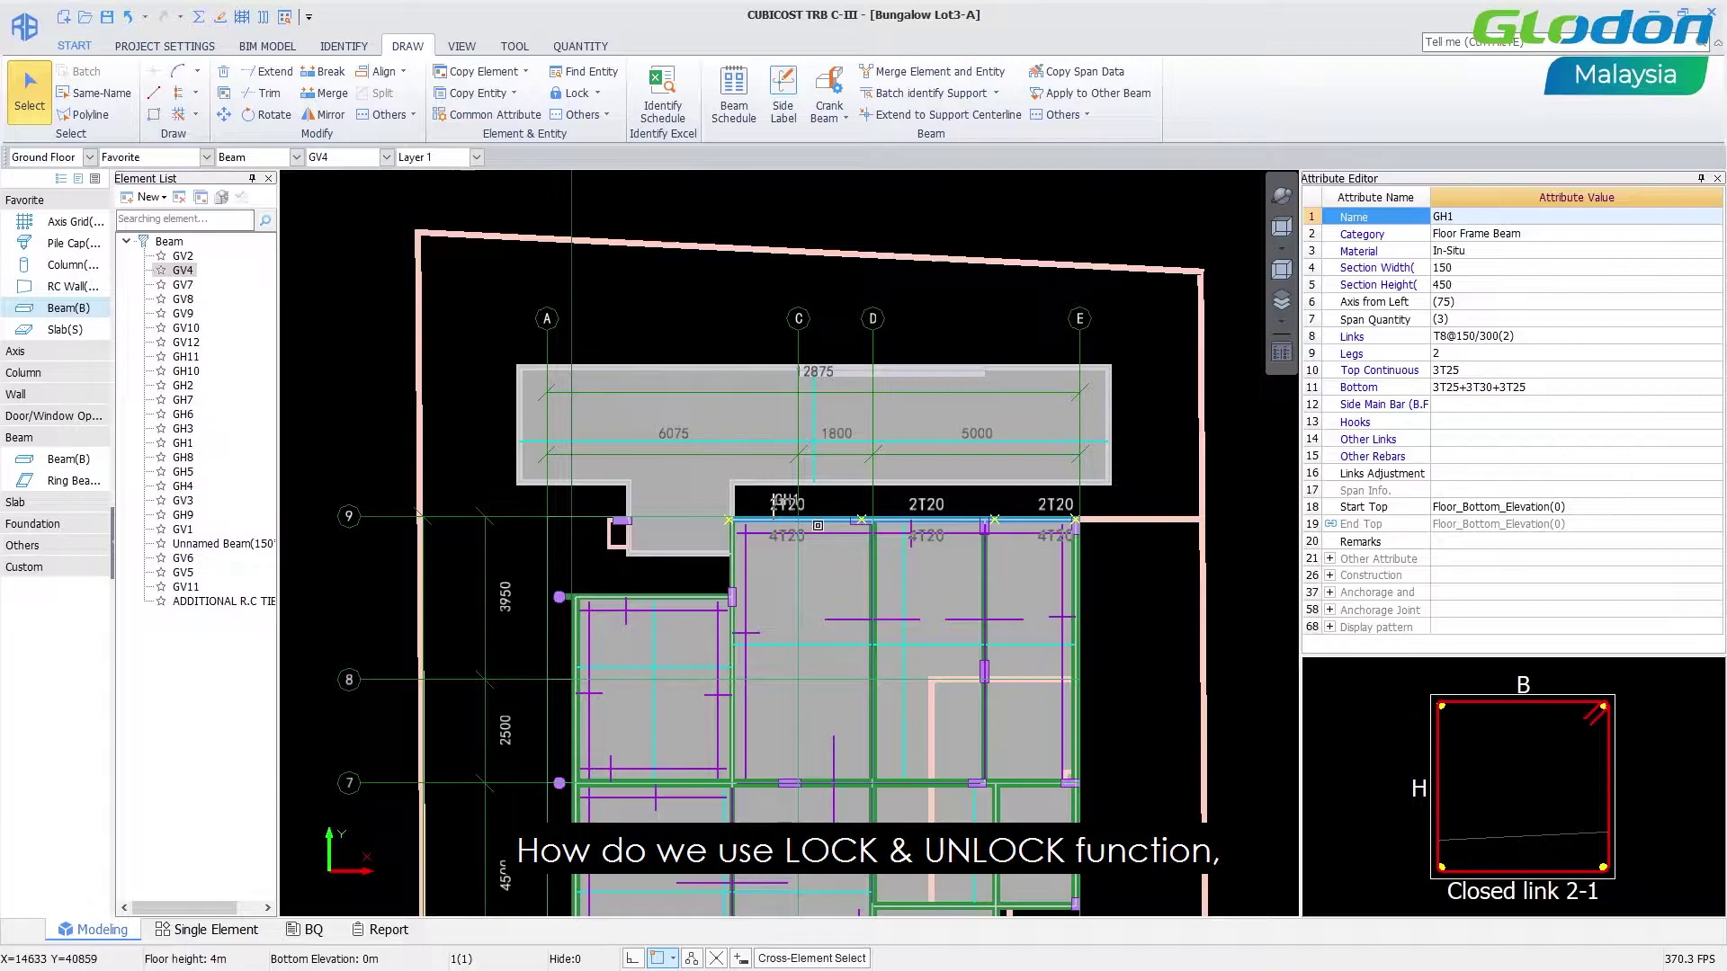
Look through the lock and unlock options available for entities.
double_click(821, 522)
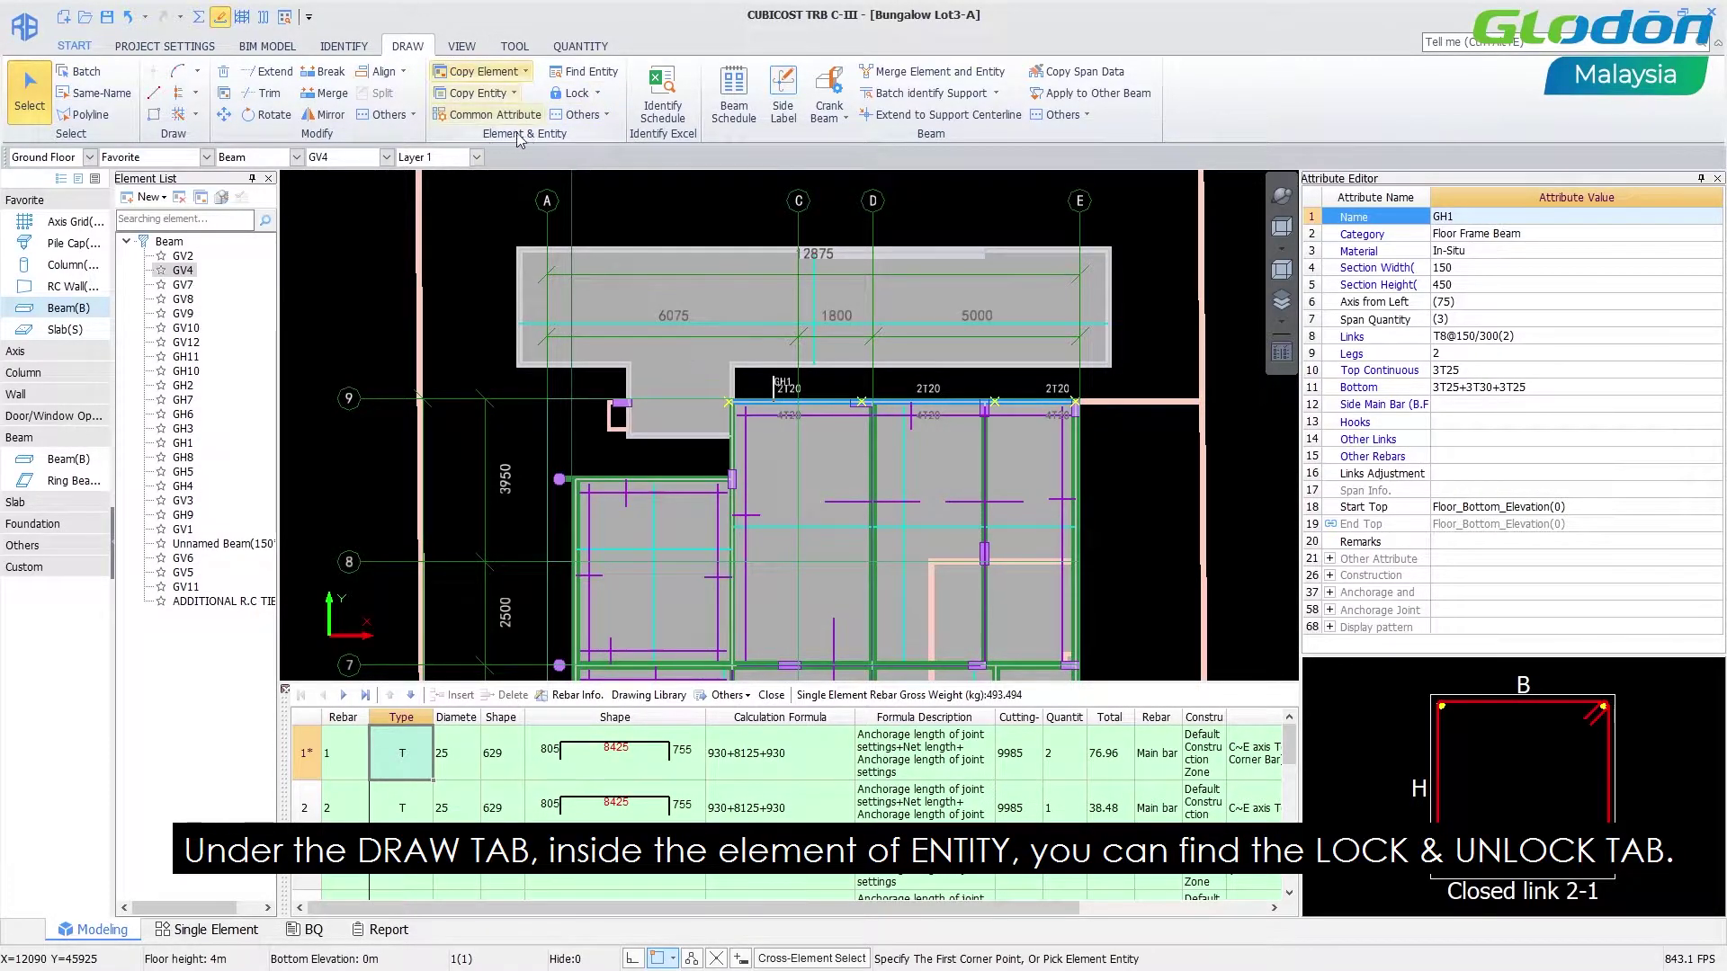
left_click(597, 95)
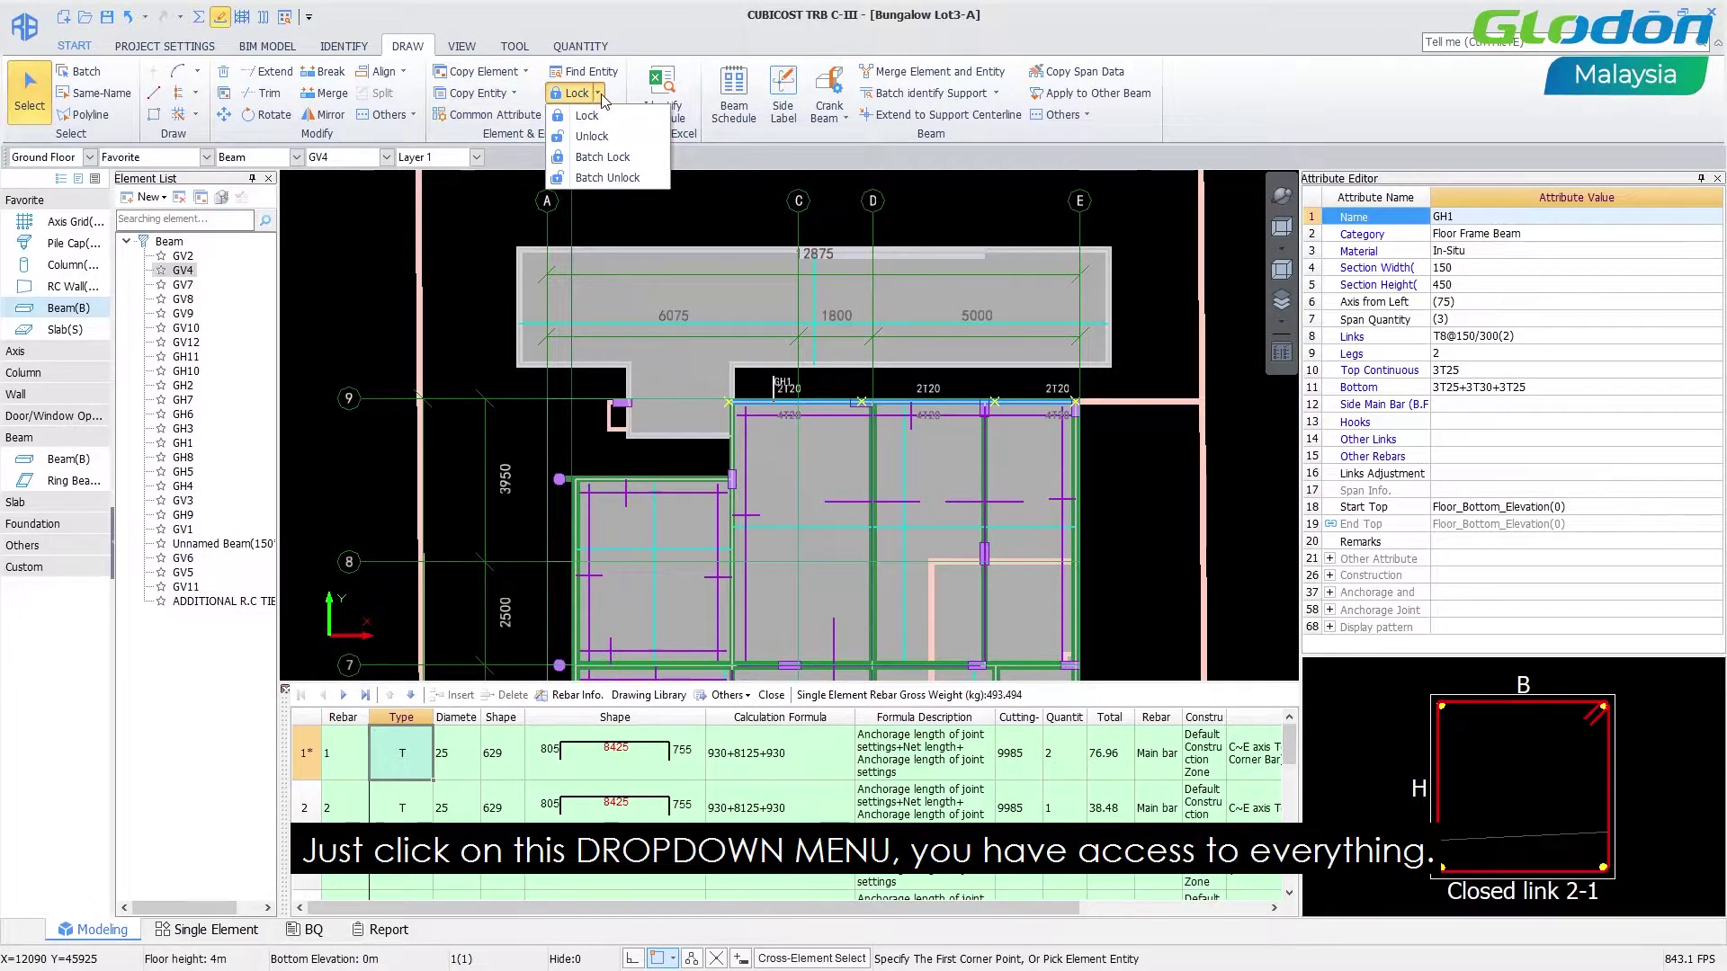
left_click(714, 189)
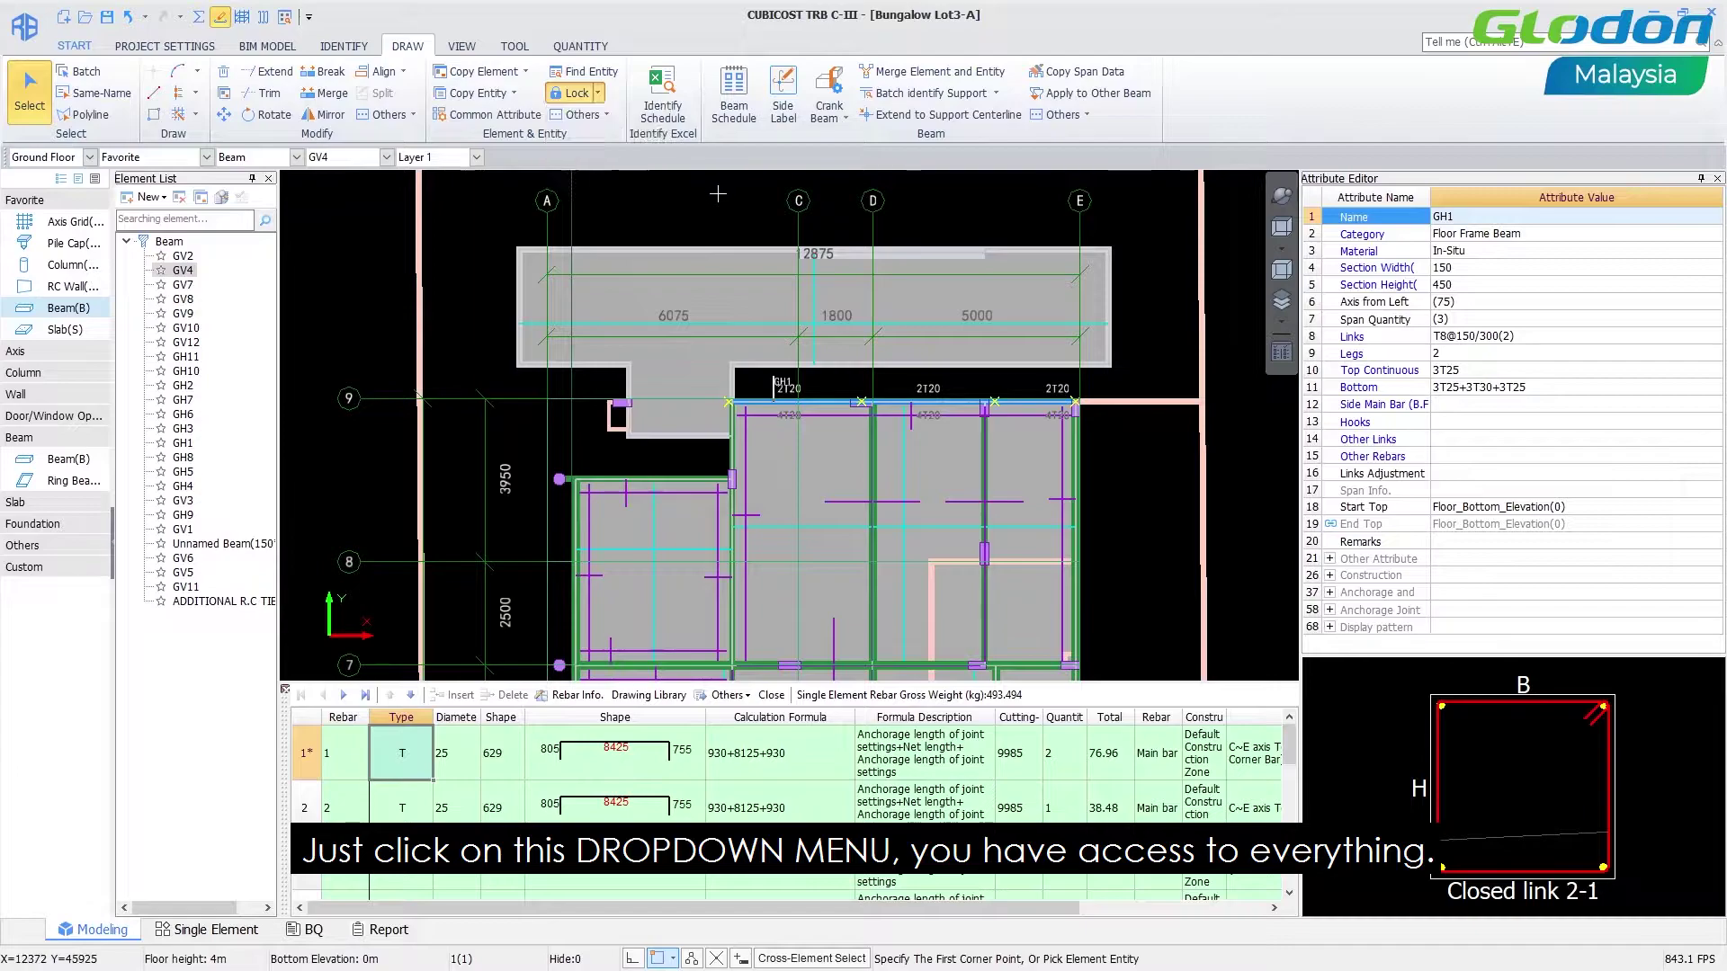
left_click(687, 192)
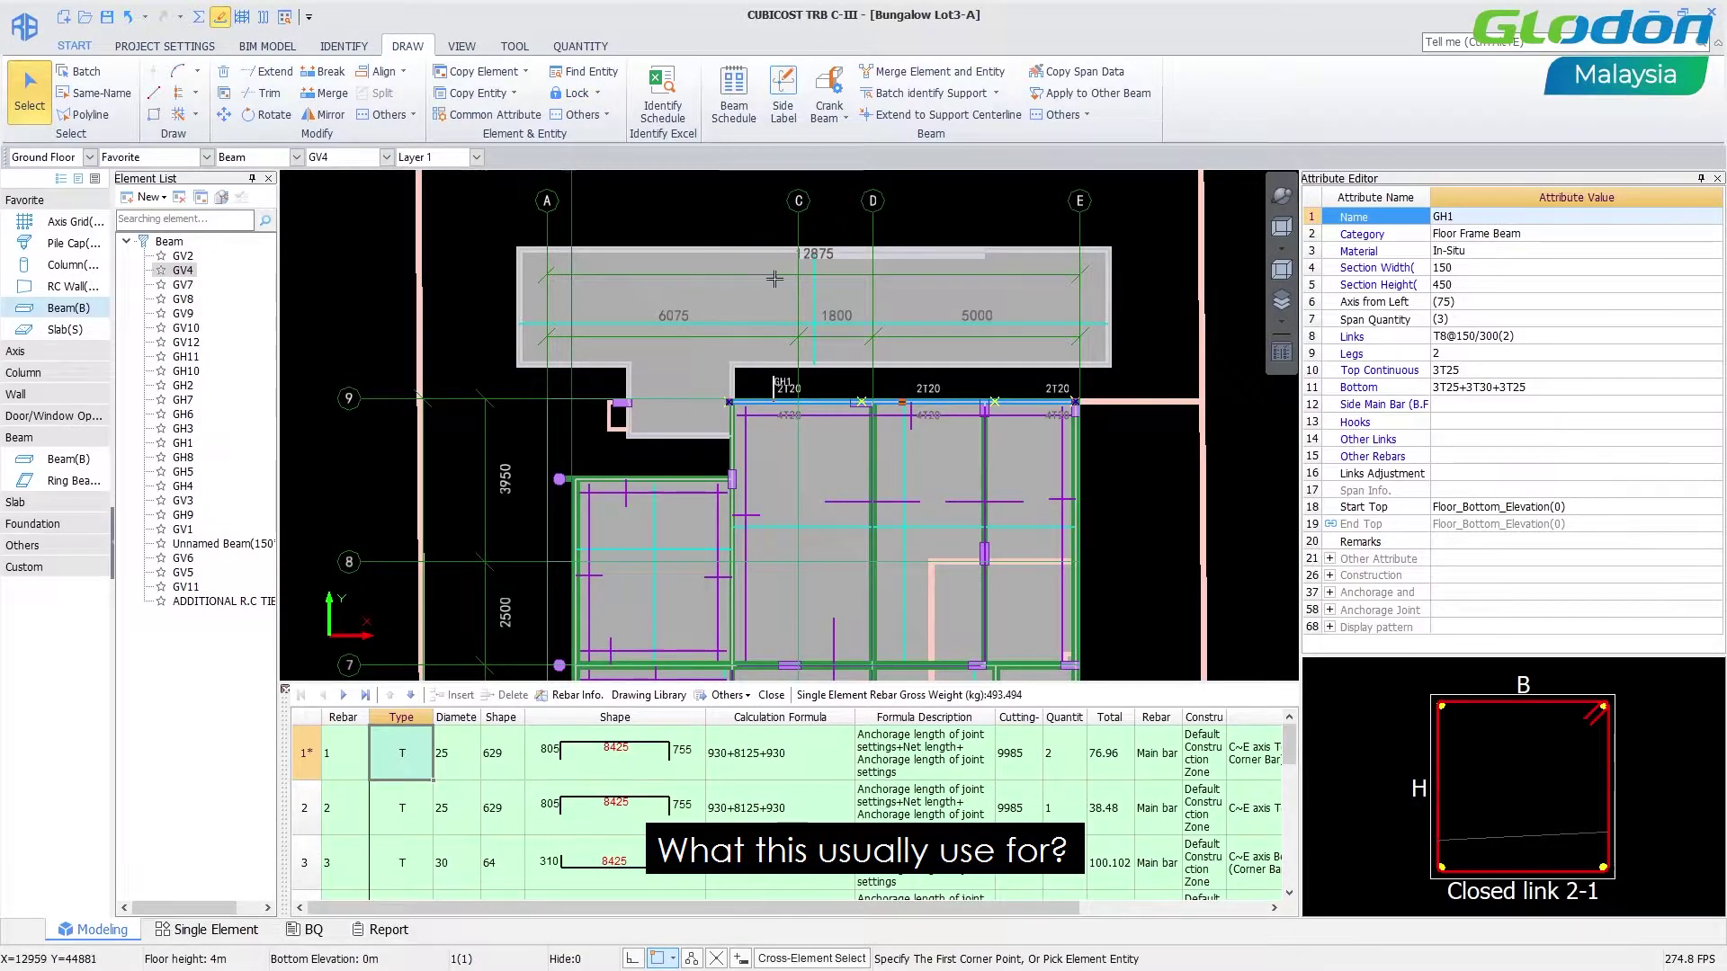
Lock beam GH1, the horizontal beam along grid line 9.
scroll(849, 396, "up", 5)
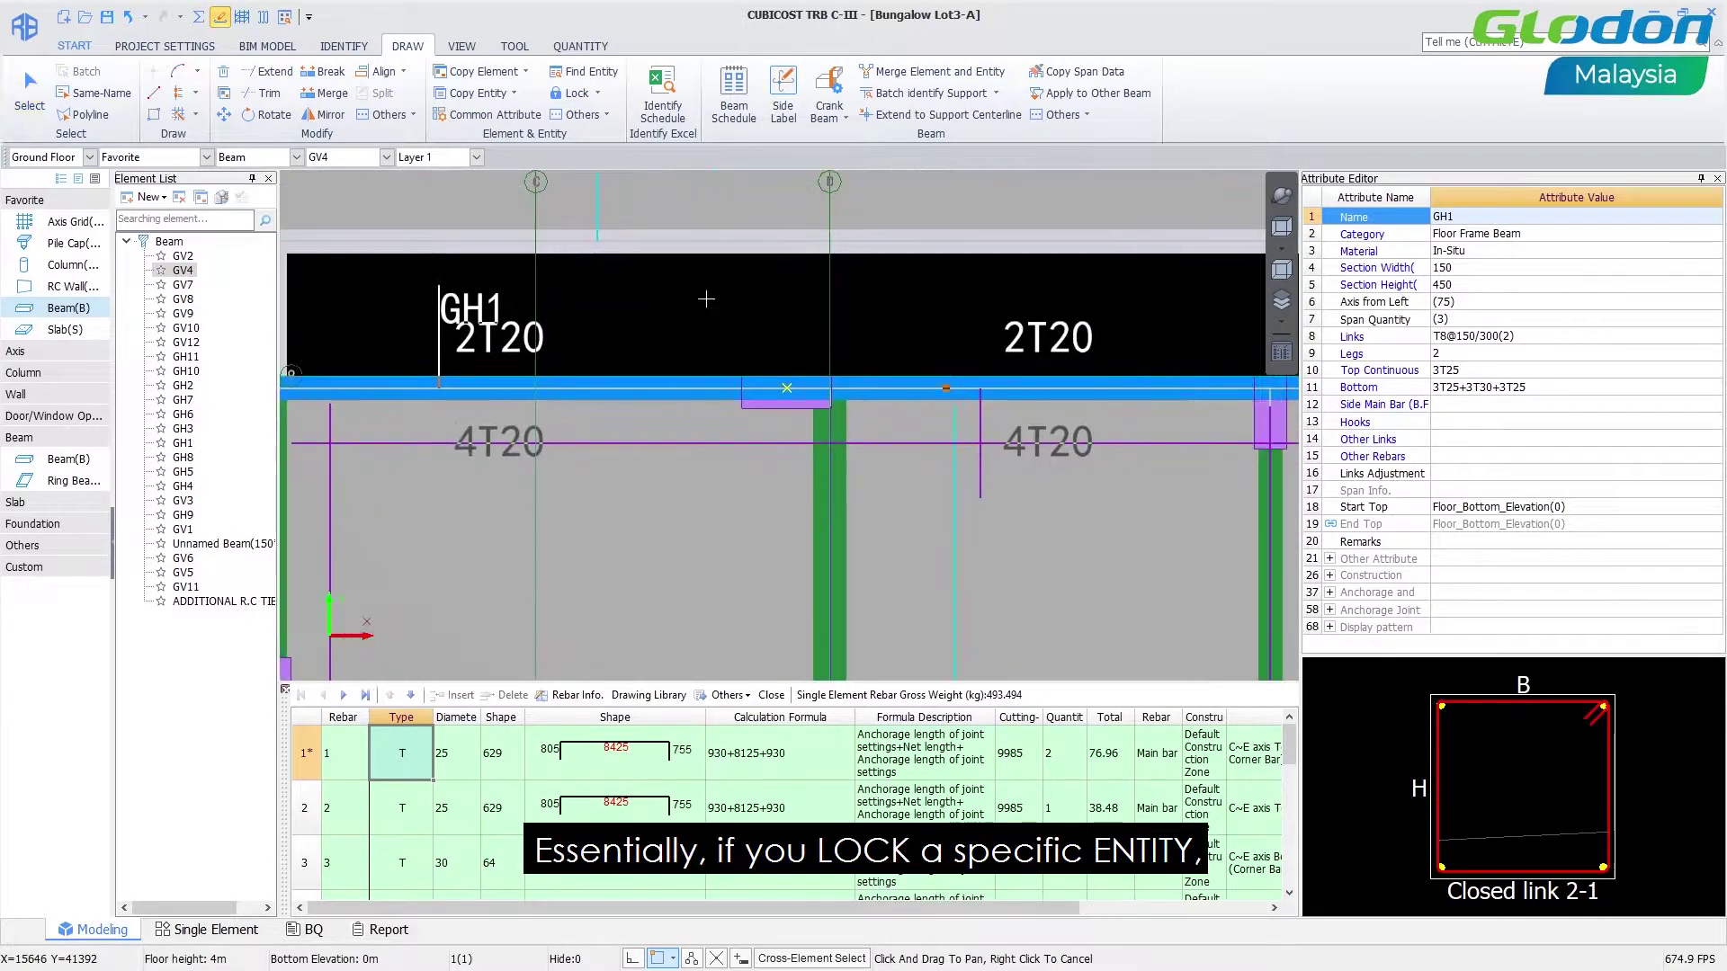
scroll(702, 302, "down", 2)
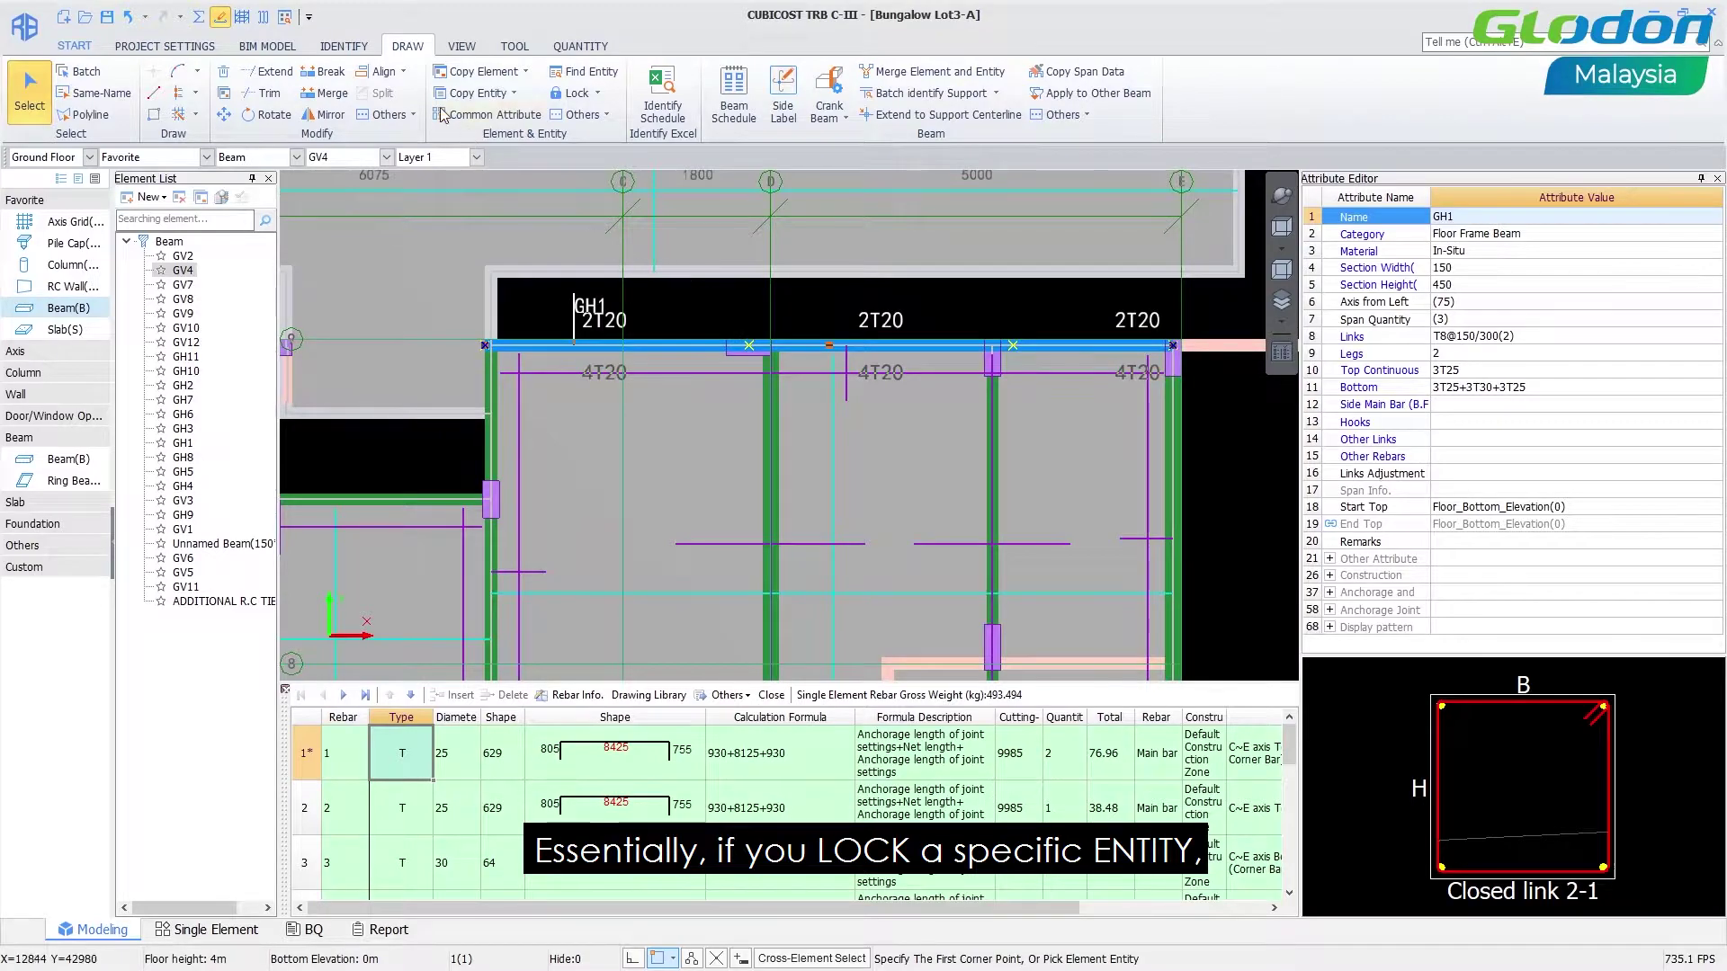
key("Escape")
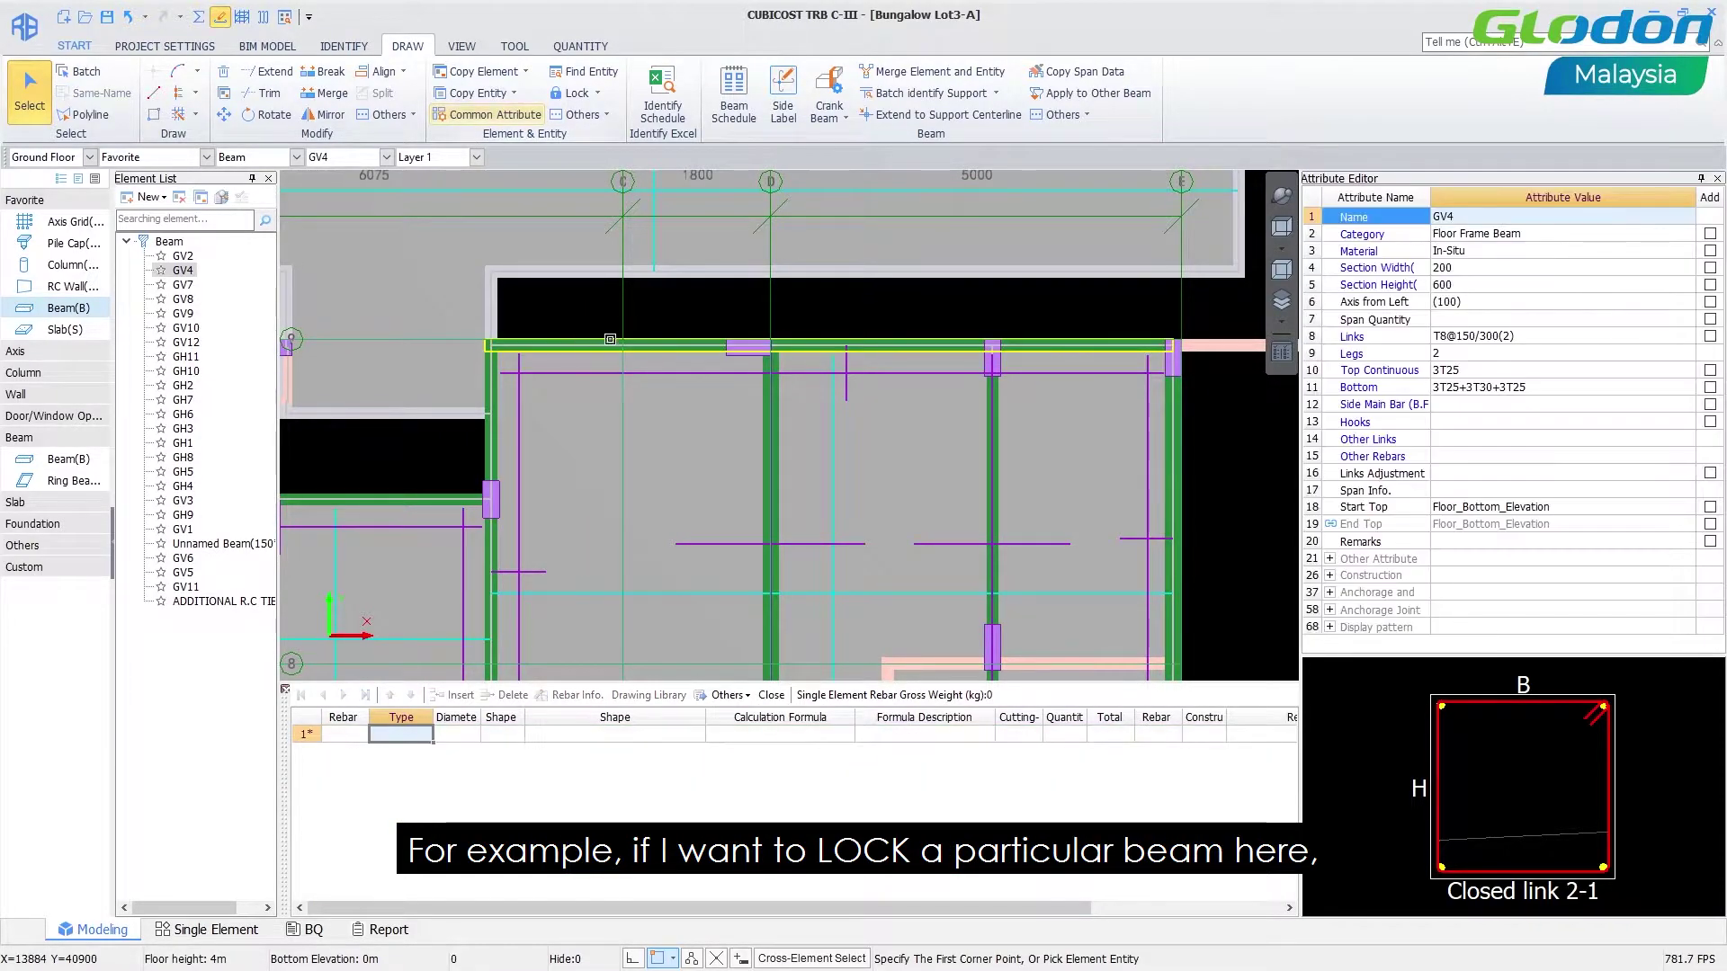
left_click(610, 343)
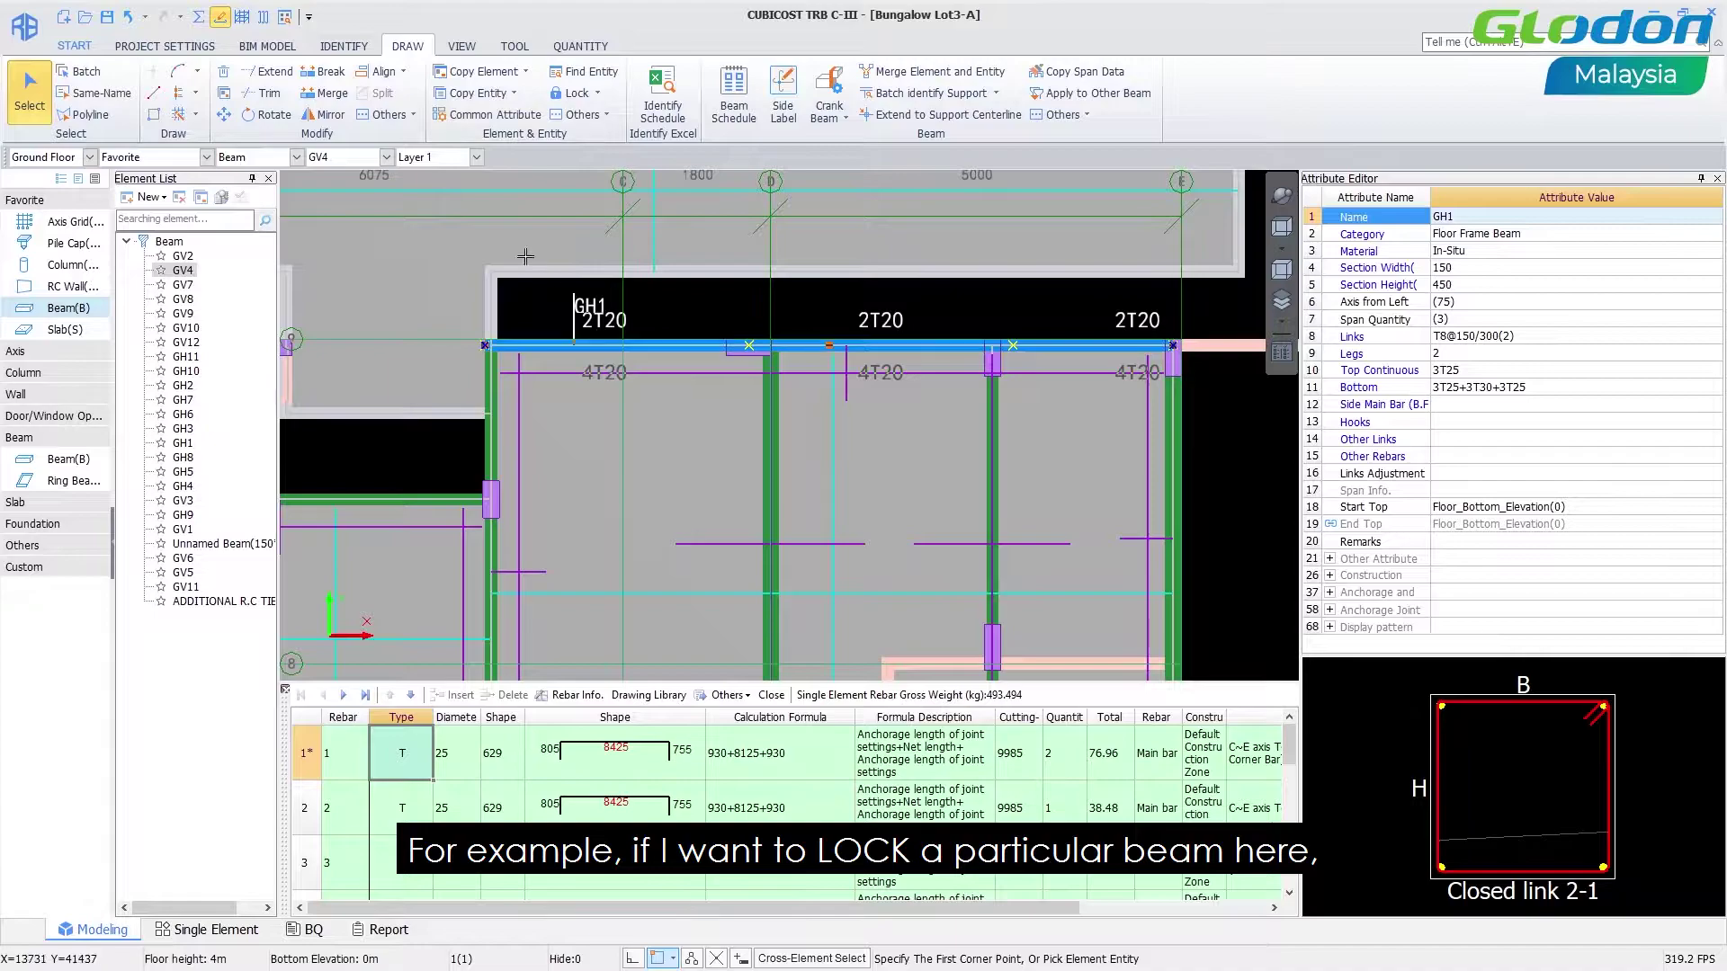
left_click(576, 95)
left_click(916, 495)
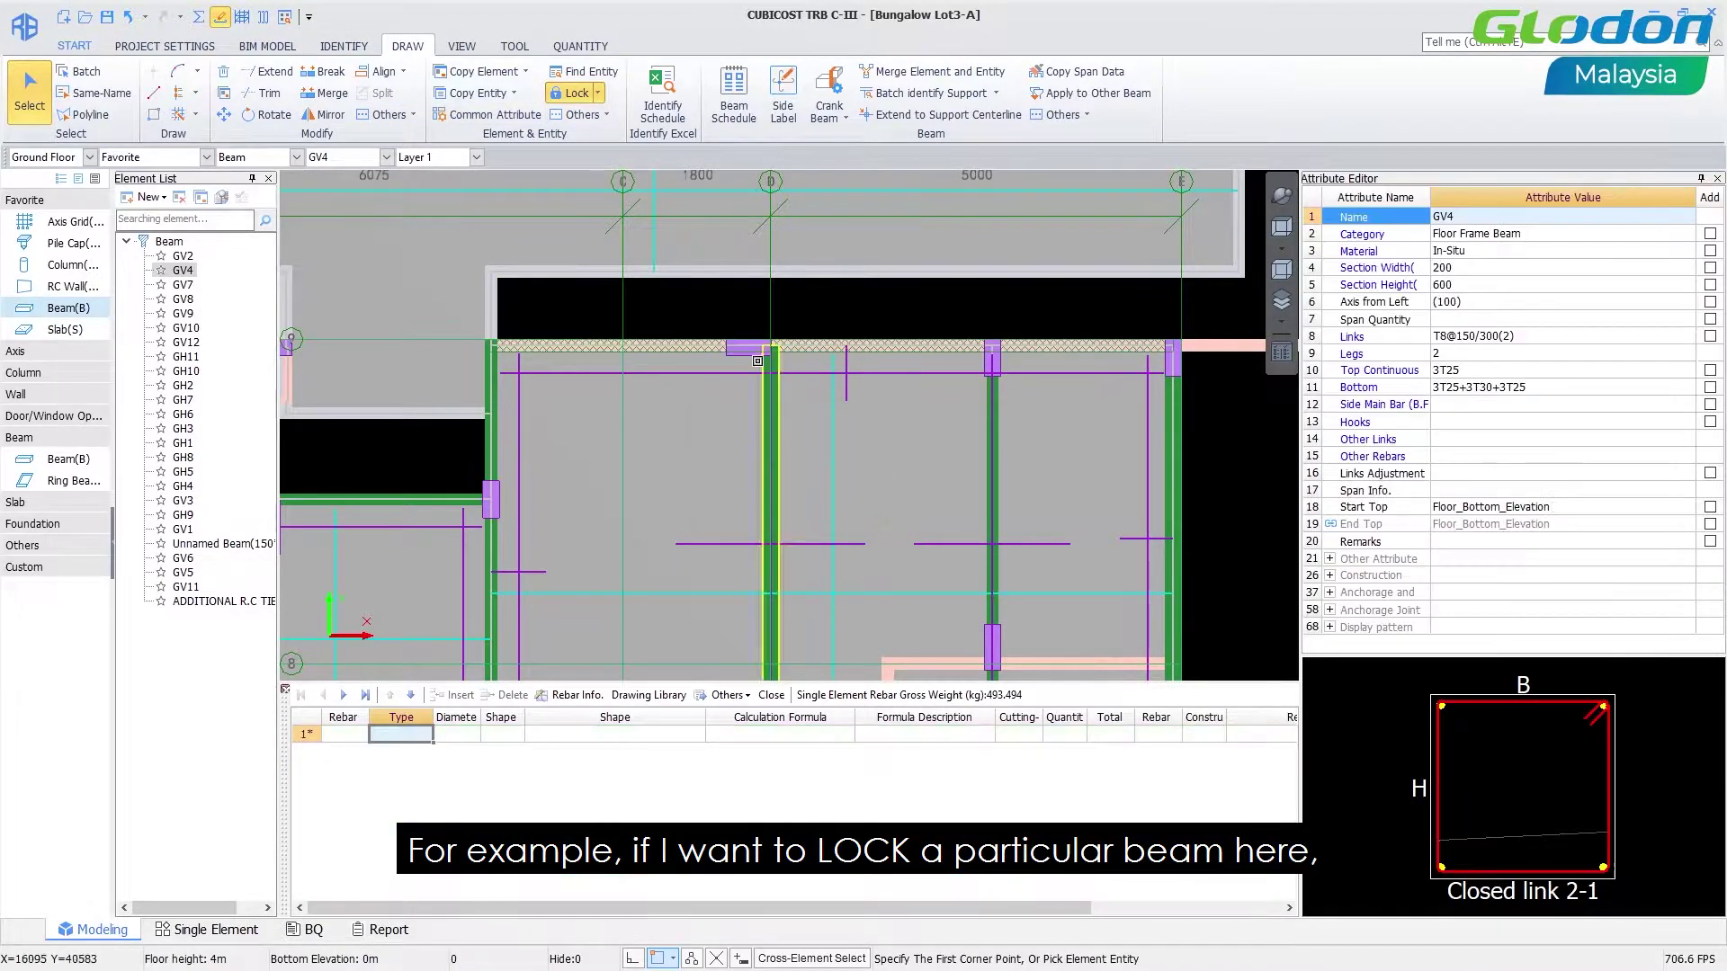
Set the bottom bar attribute of beam element GV4 to 3T25.
scroll(612, 359, "up", 3)
scroll(503, 341, "up", 2)
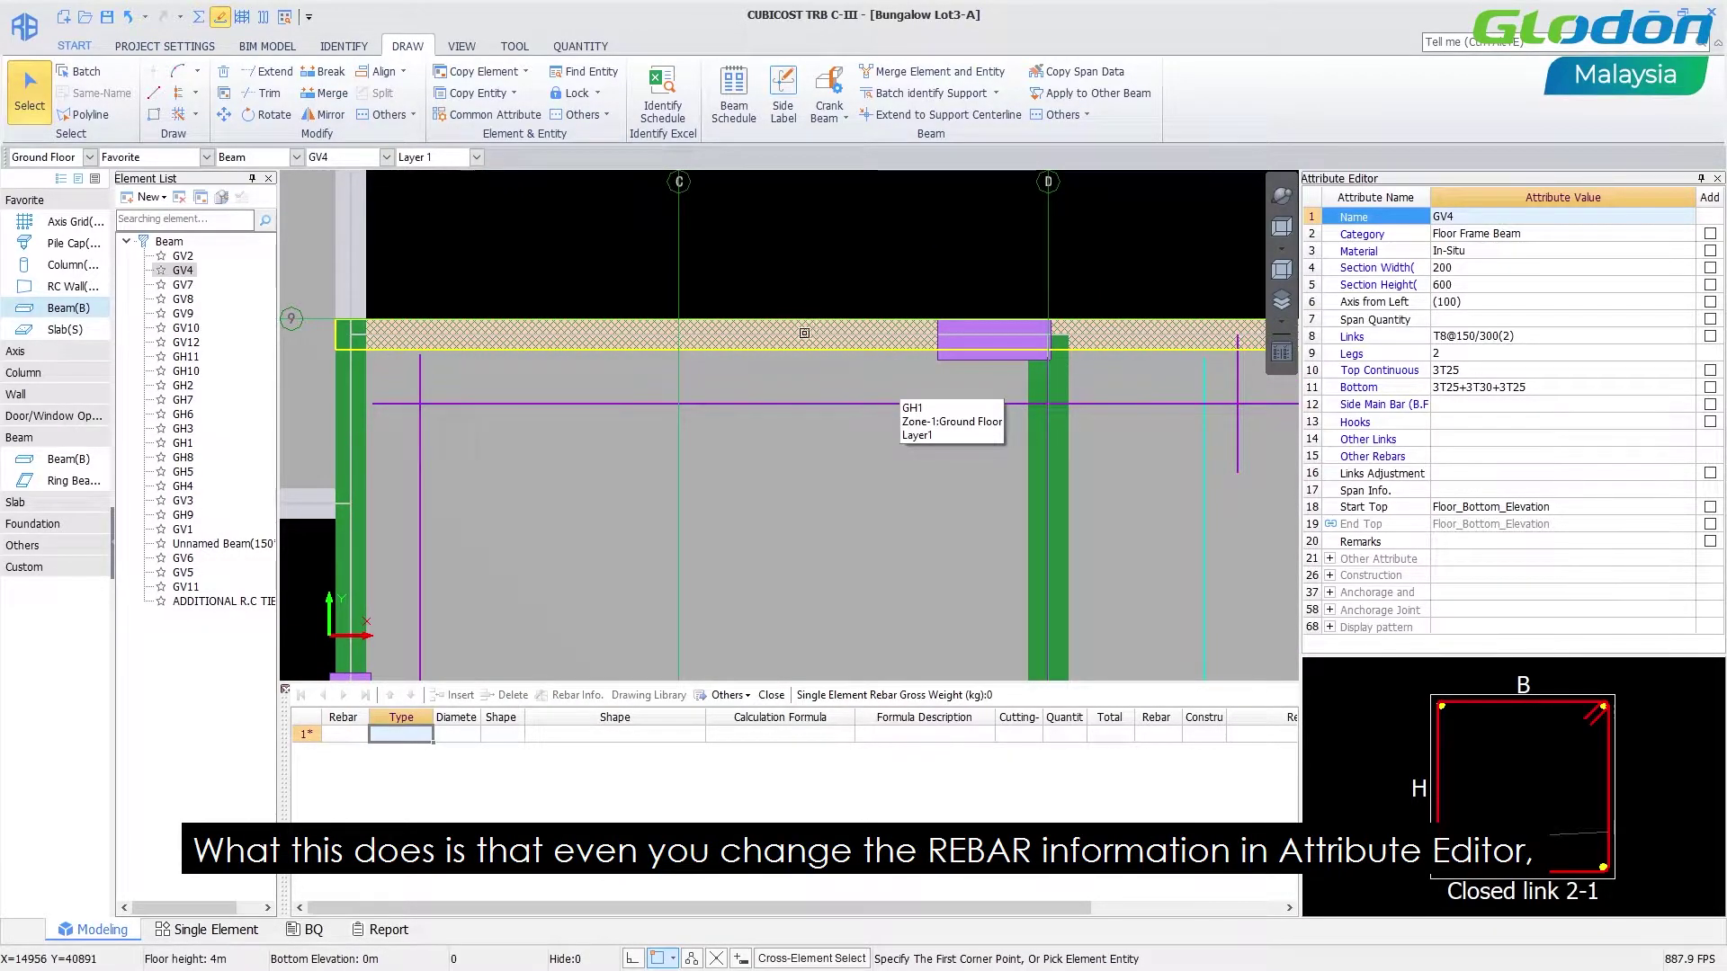
left_click(1467, 389)
left_click(1467, 389)
left_click_drag(1459, 387, 1535, 384)
key("BackSpace")
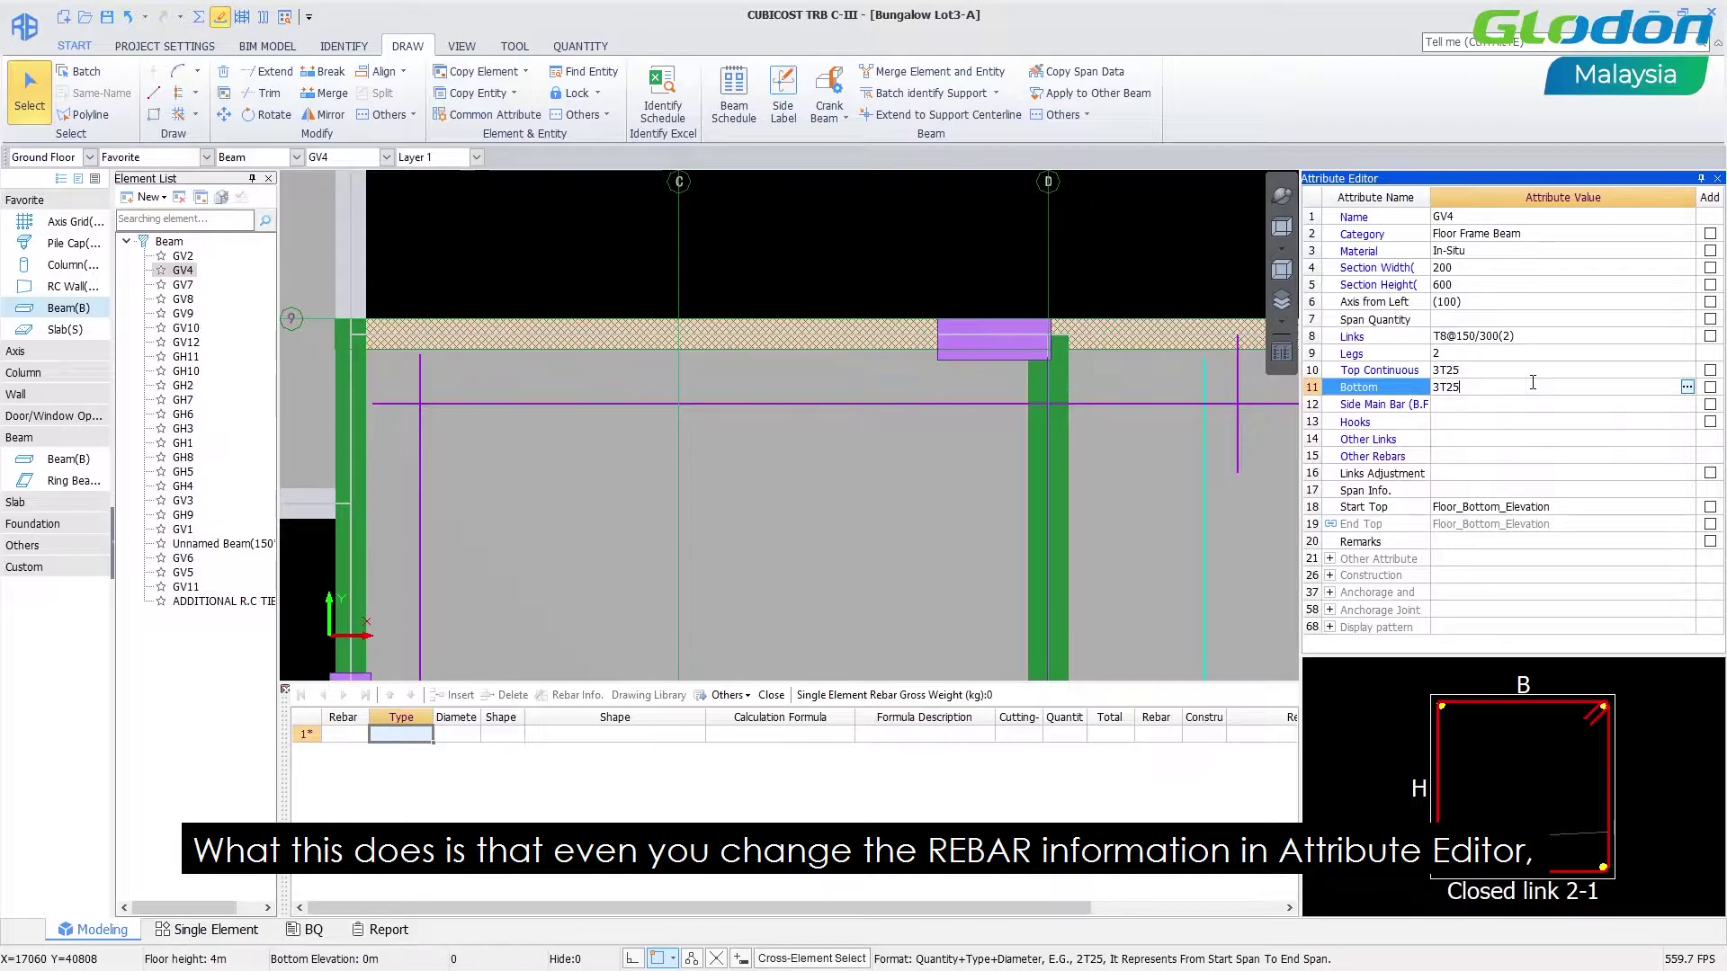
key("Return")
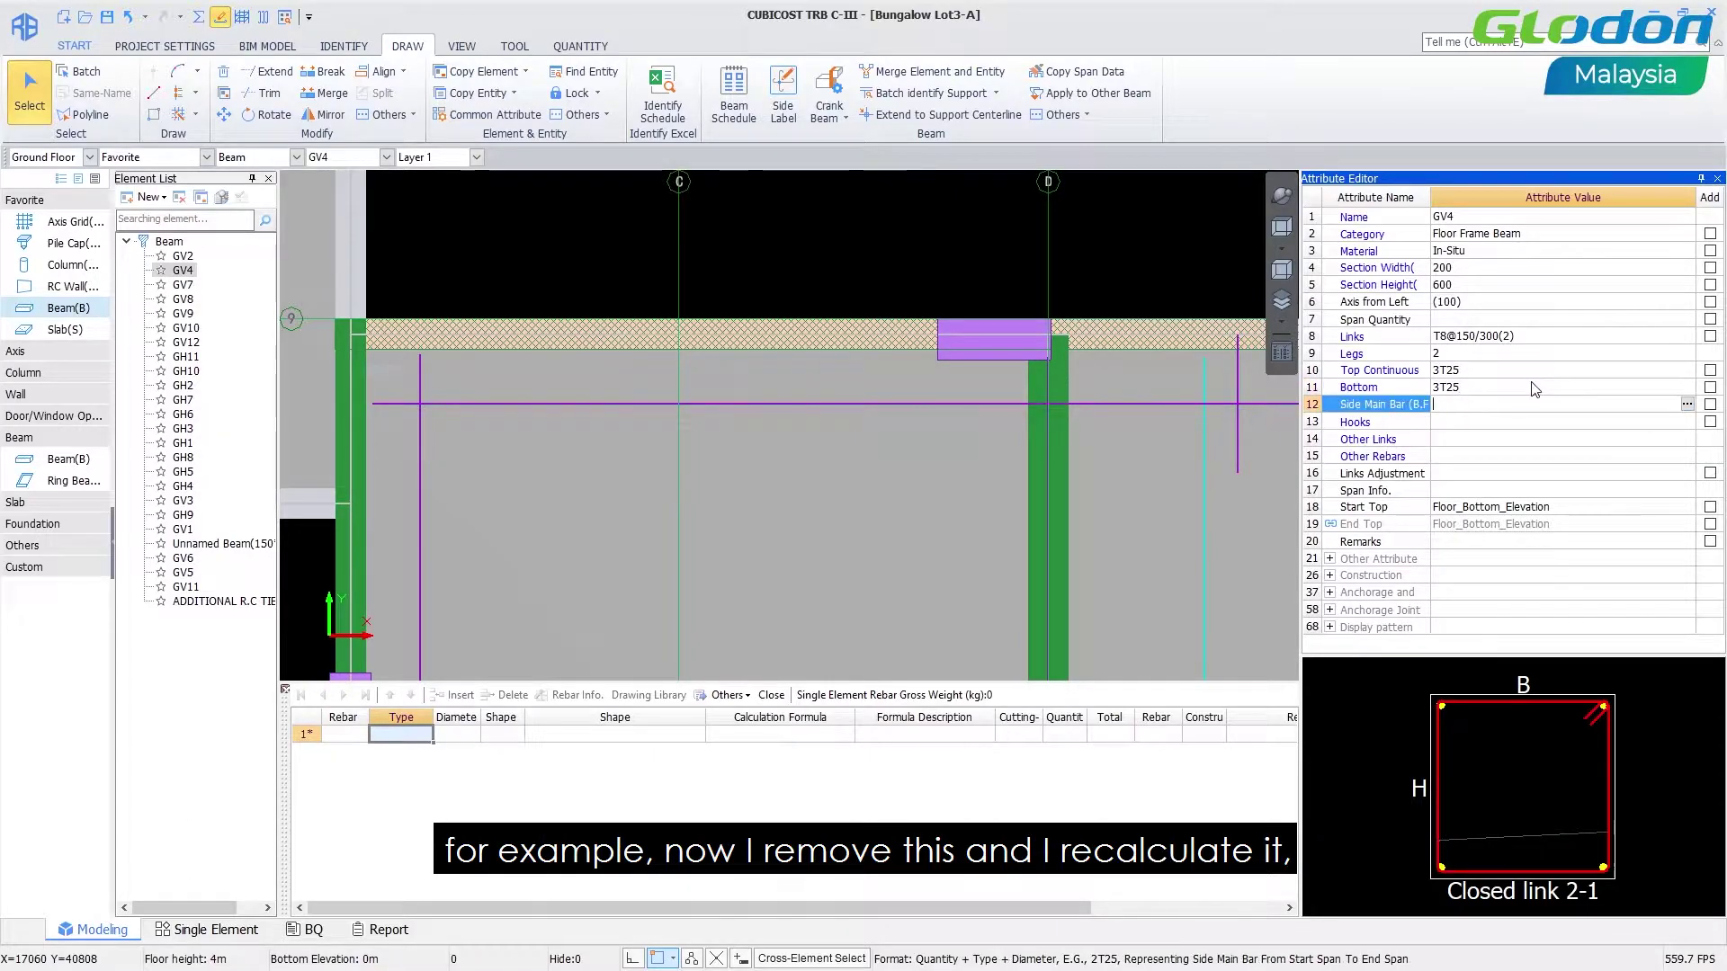
Run Calculate Selected Entity on the locked beam GH1 along grid line 9.
left_click(869, 340)
right_click(869, 340)
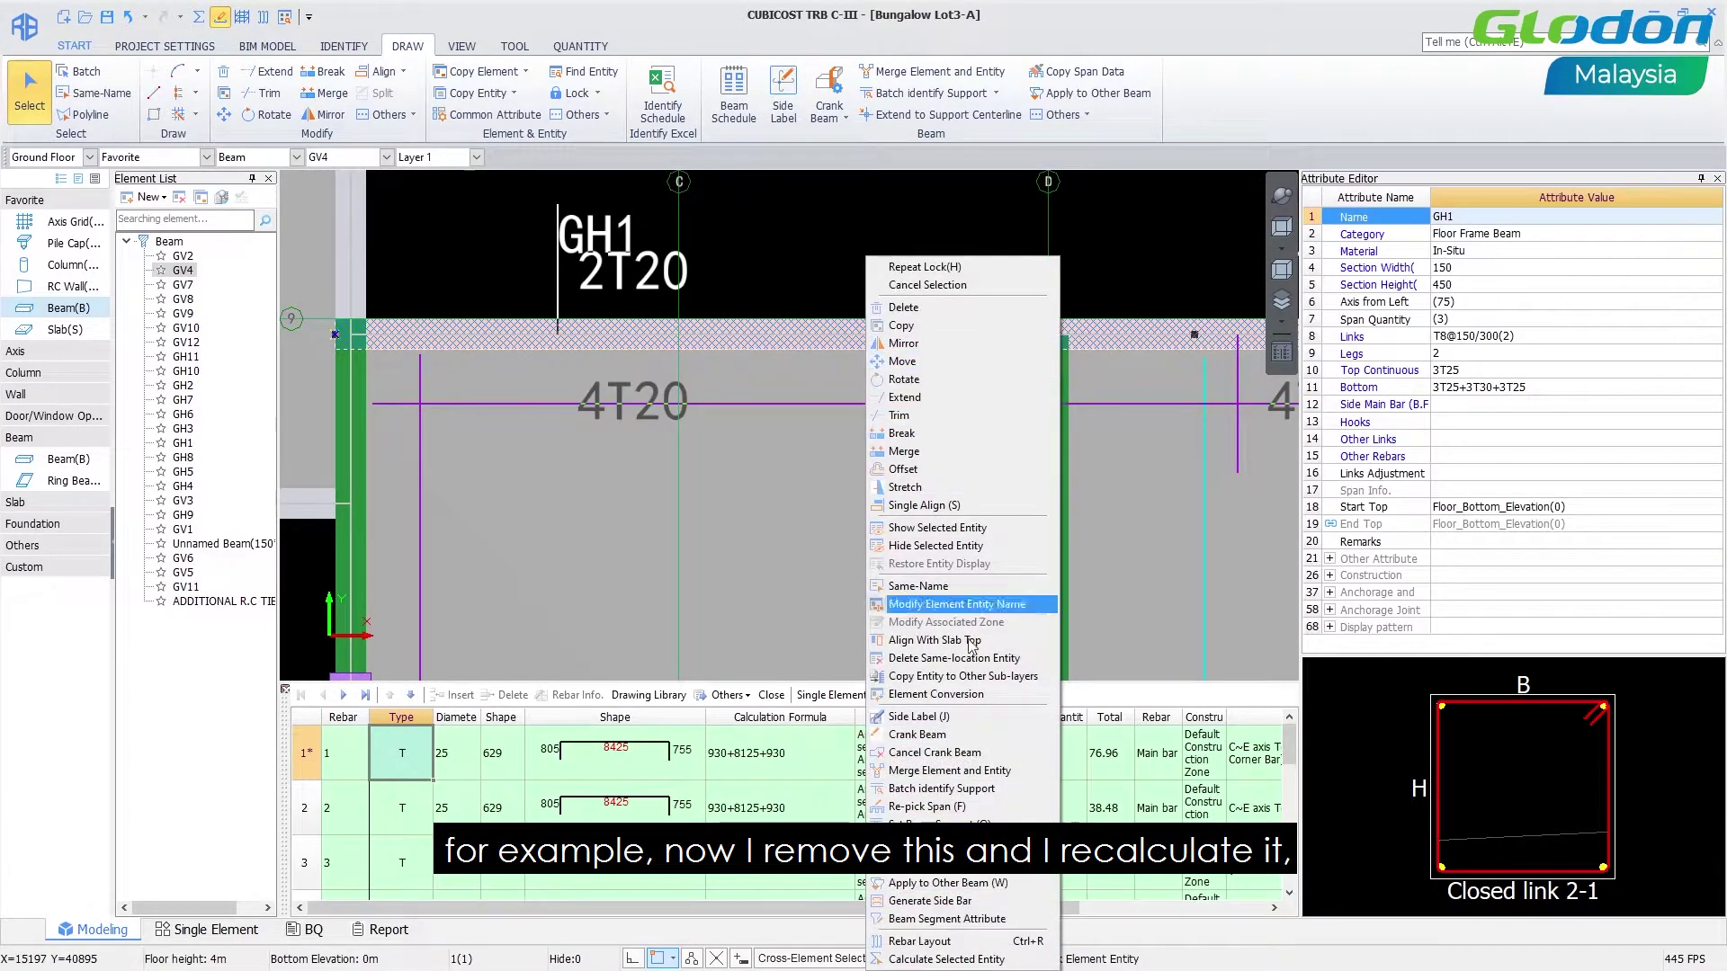
left_click(962, 961)
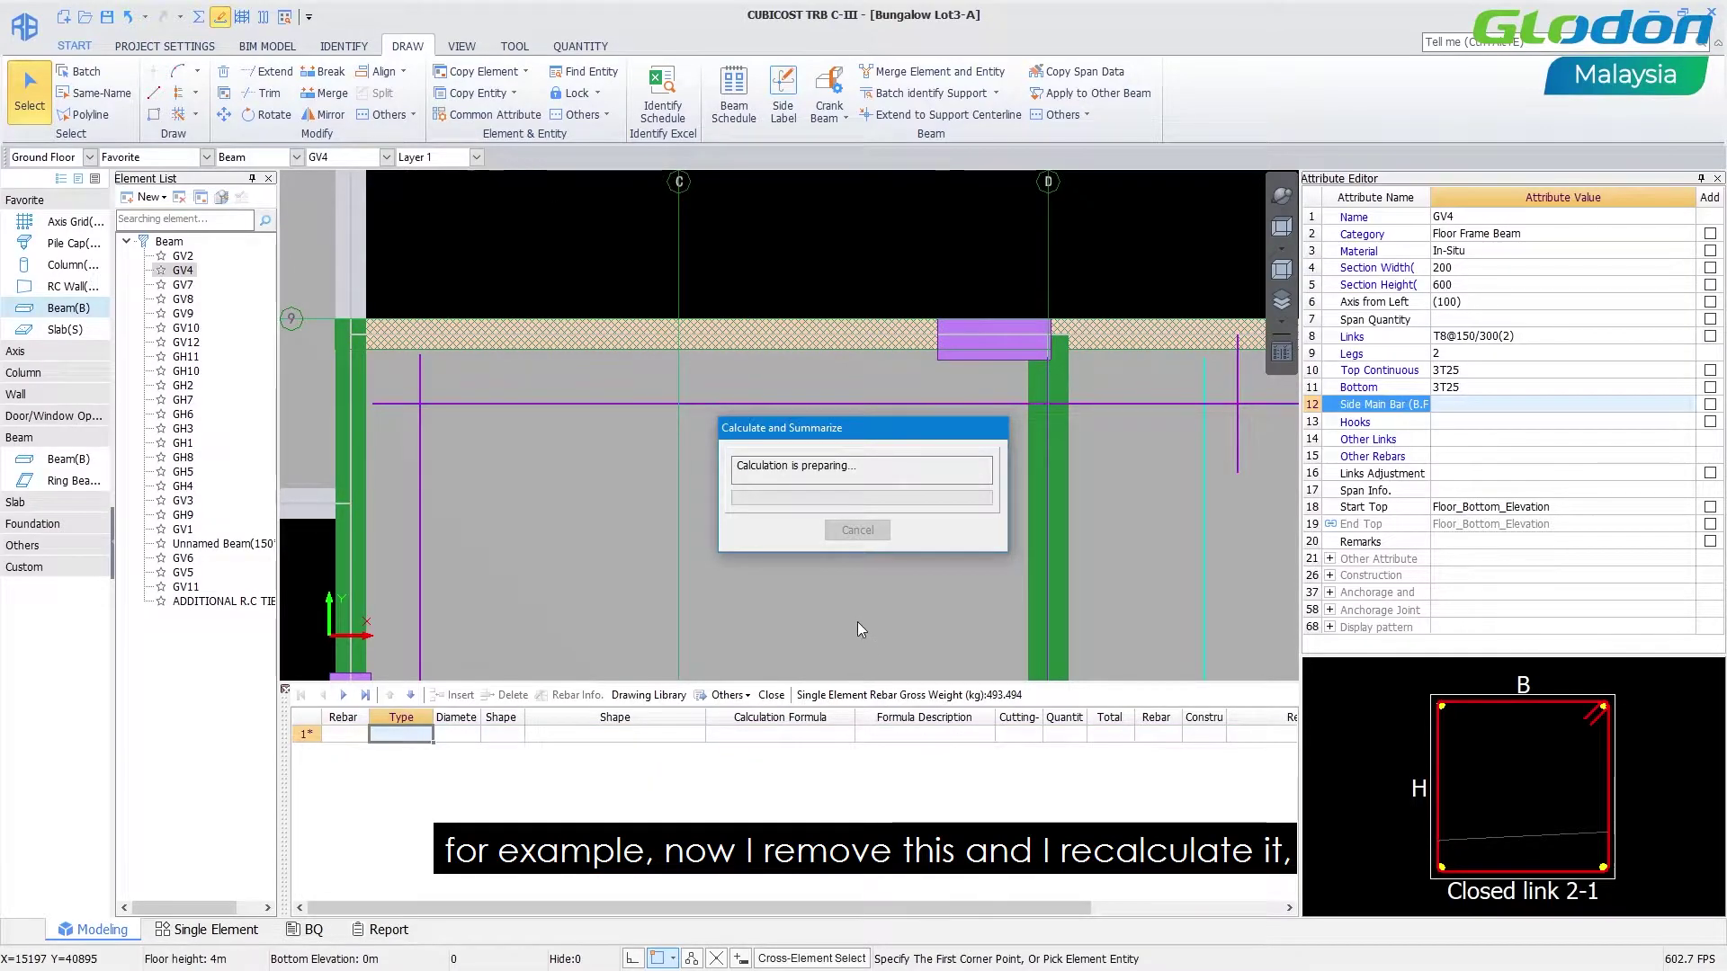
Examine the bar diameters and shapes in the rebar details of beam GH1, and clear the selection.
left_click(773, 338)
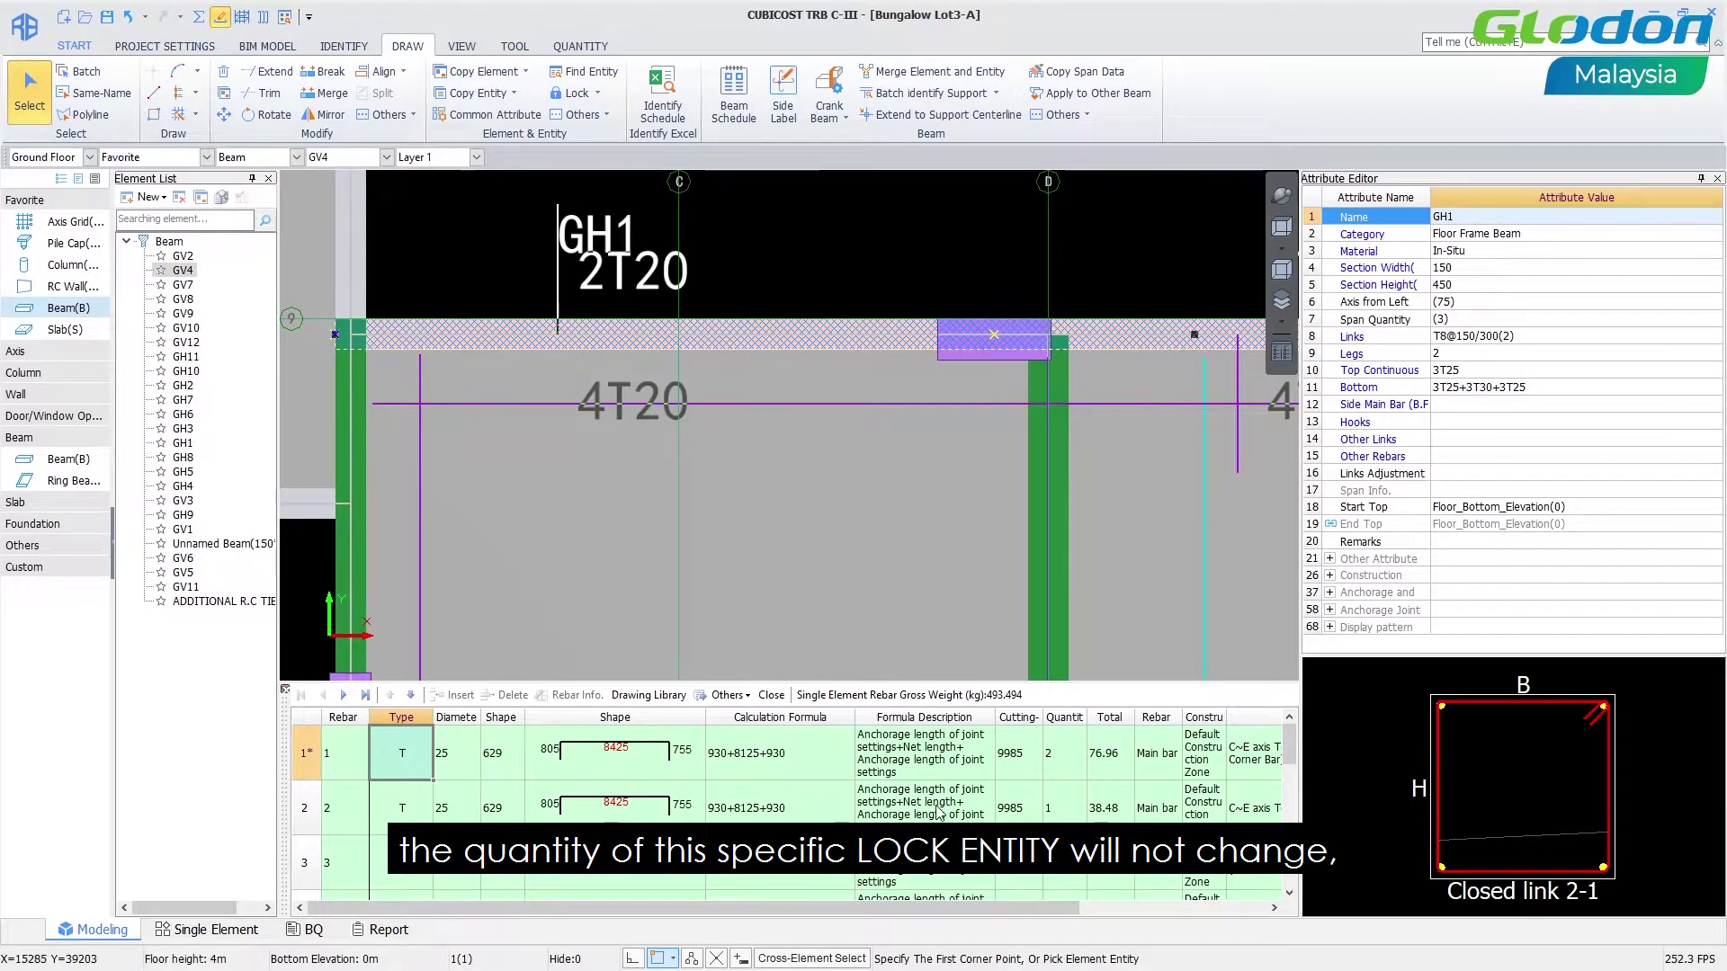
left_click(670, 806)
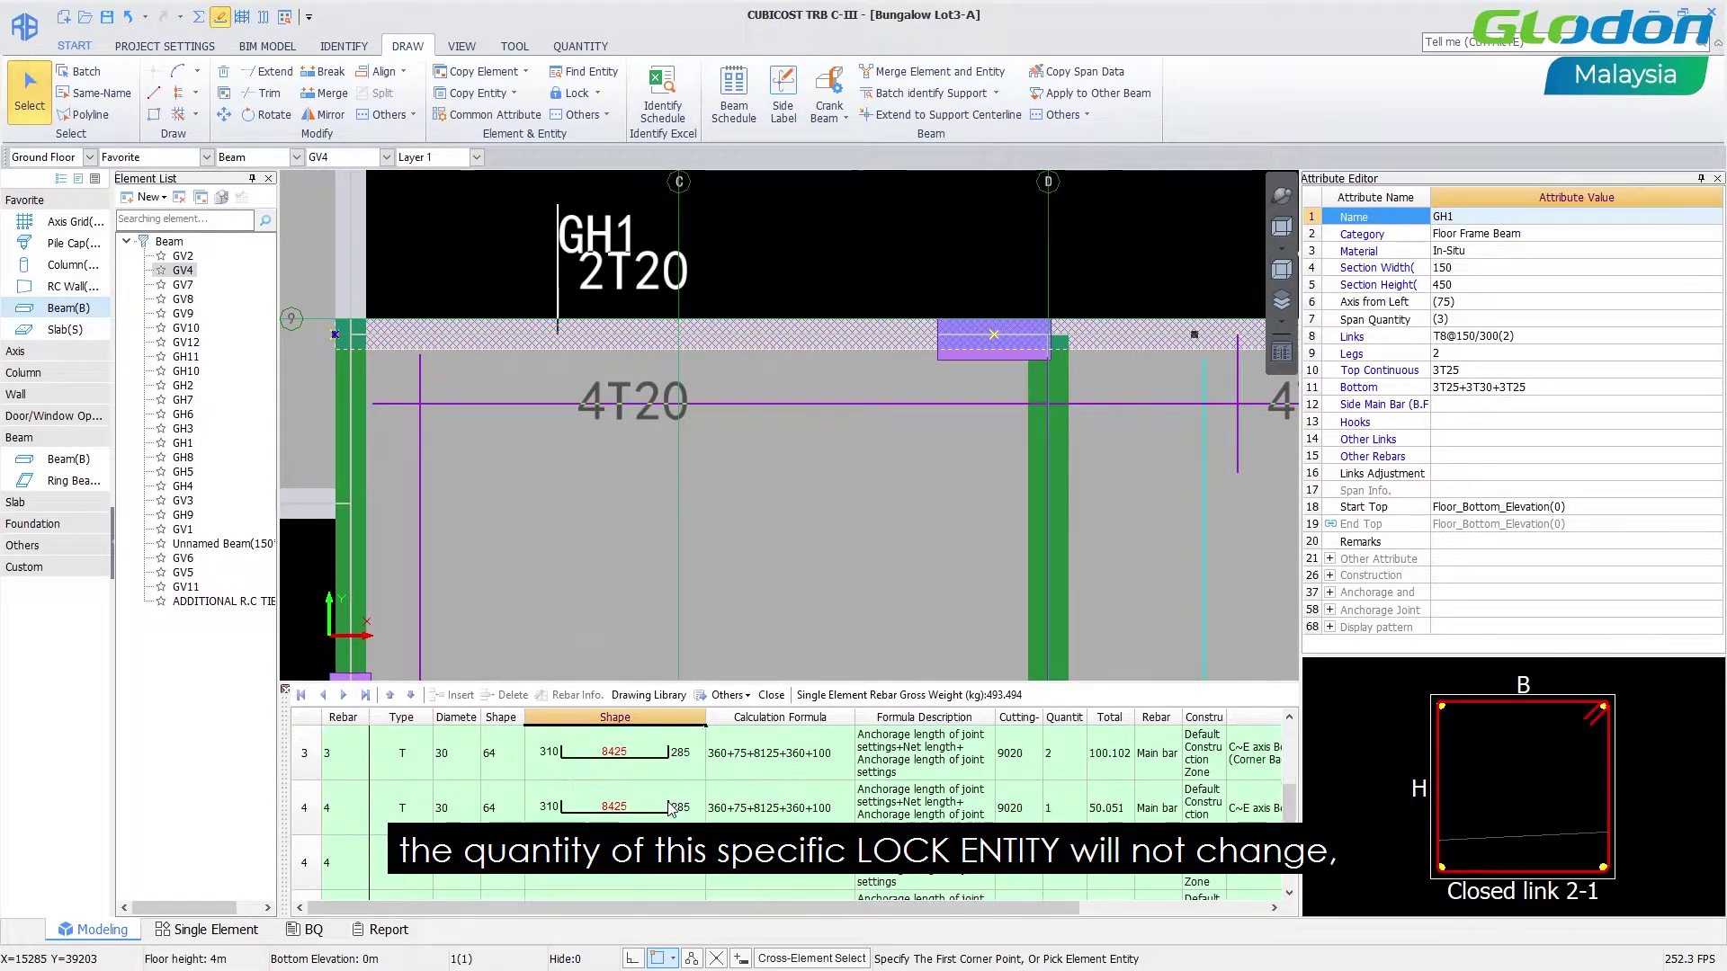
scroll(670, 806, "down", 1)
left_click(467, 818)
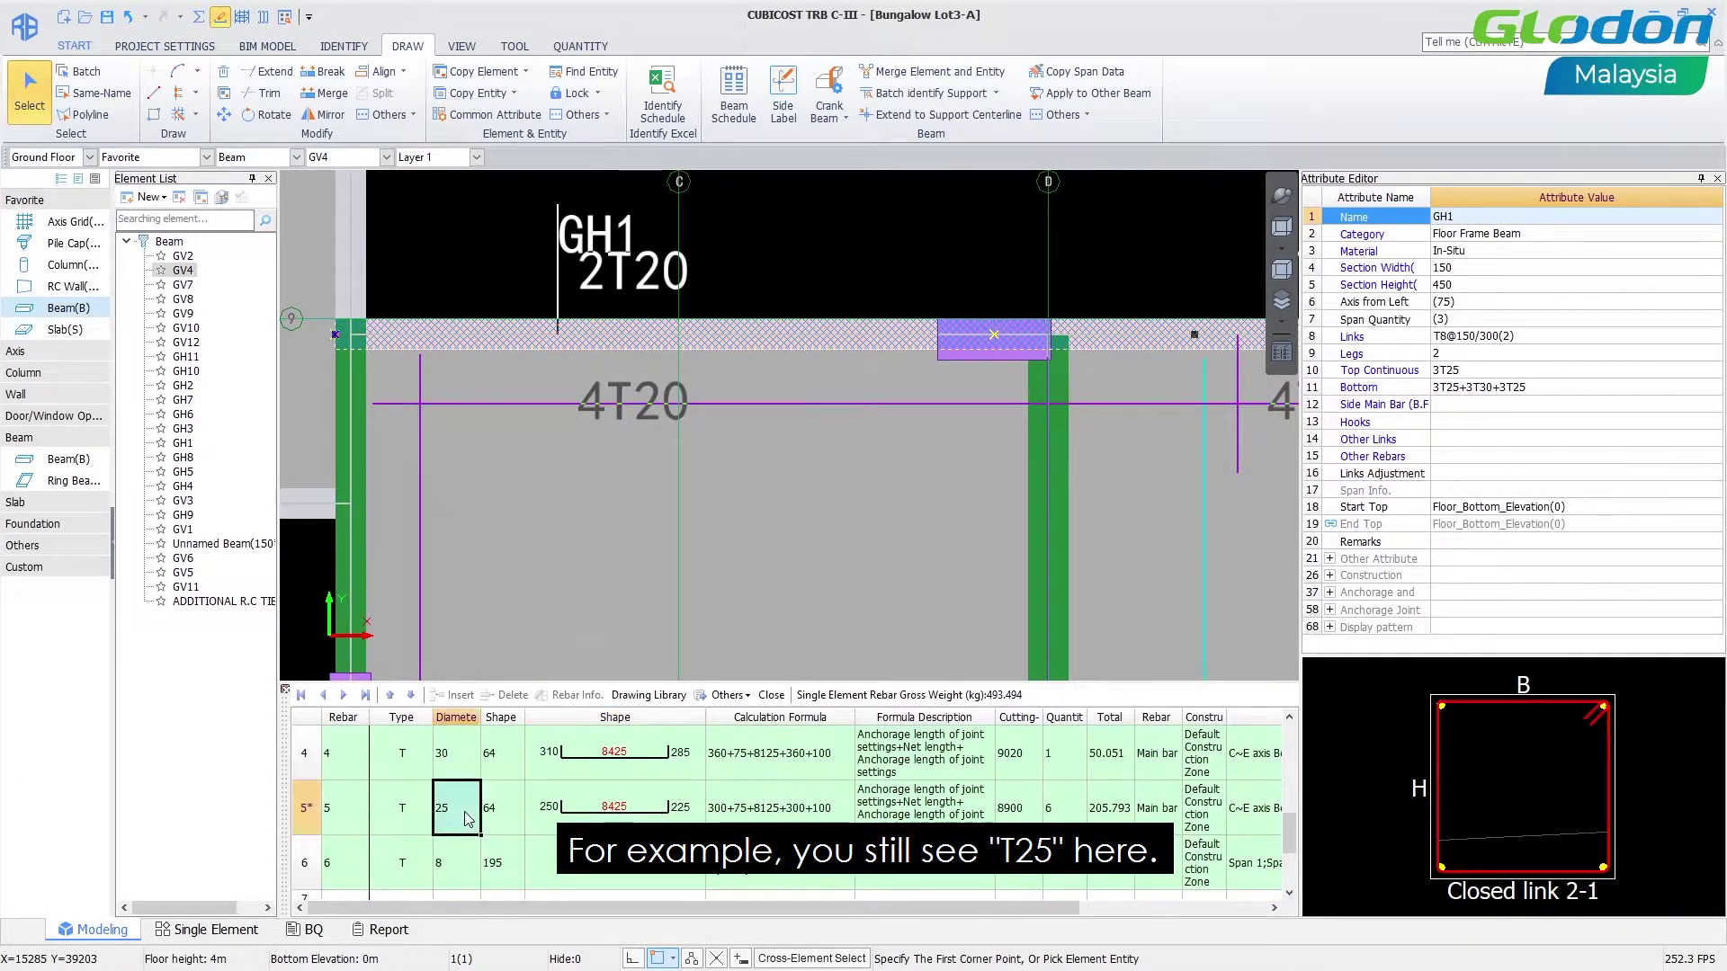
left_click(774, 339)
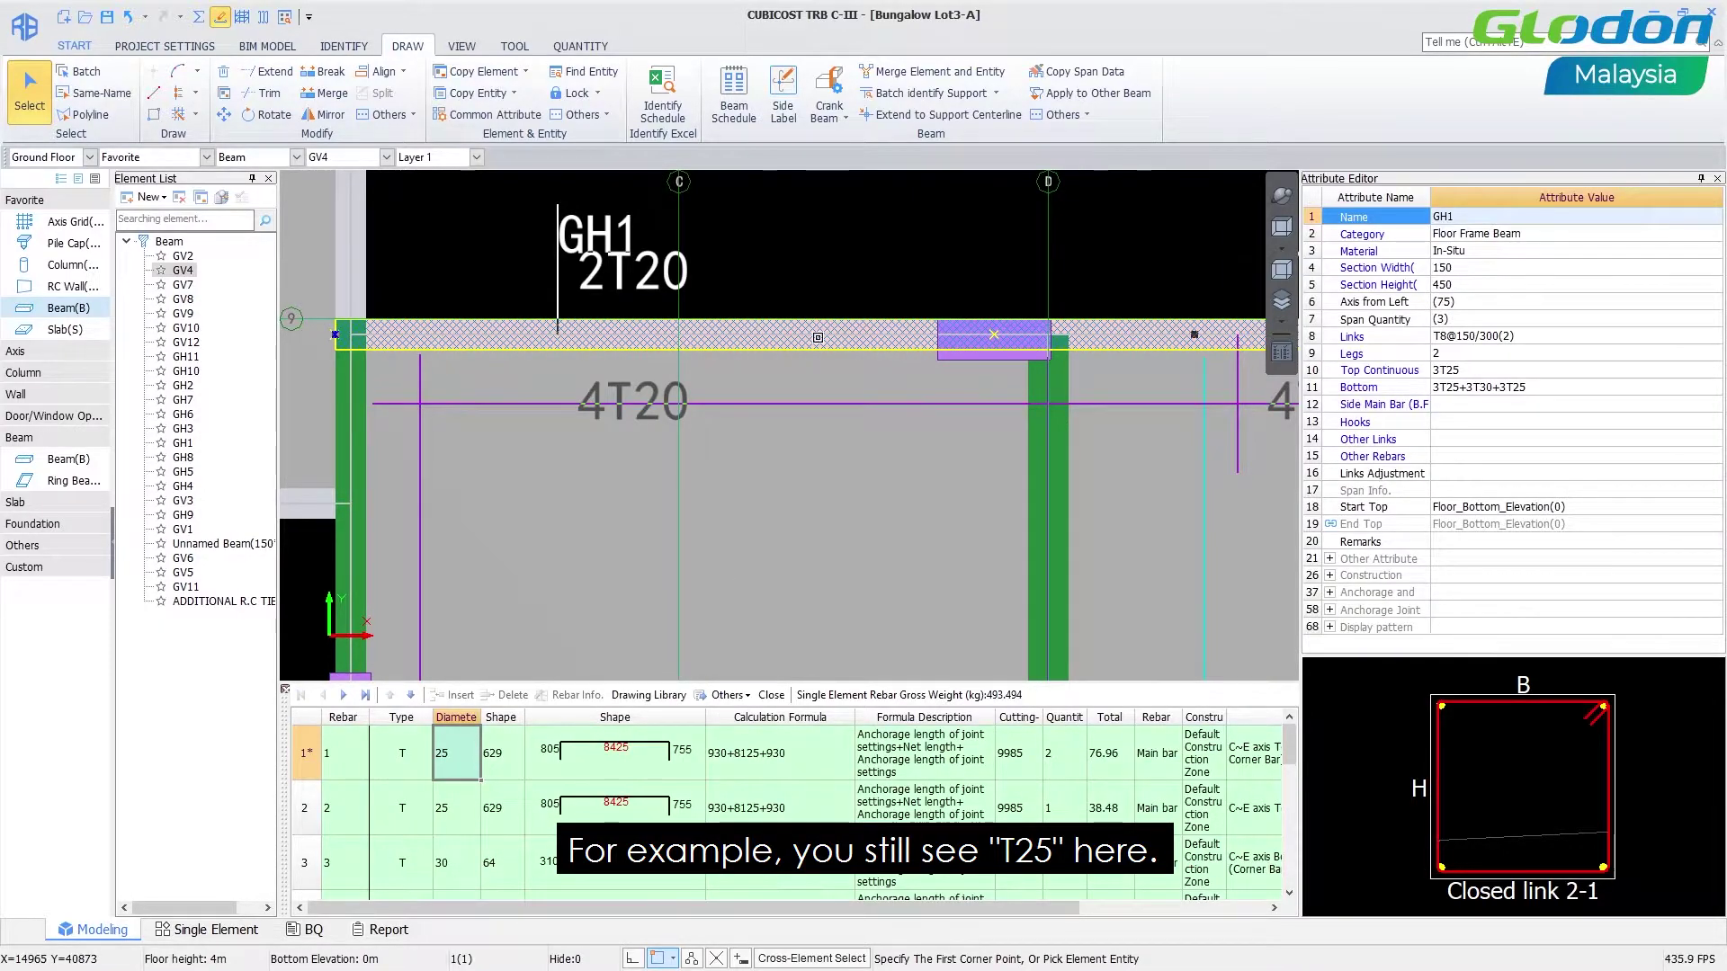
key("Escape")
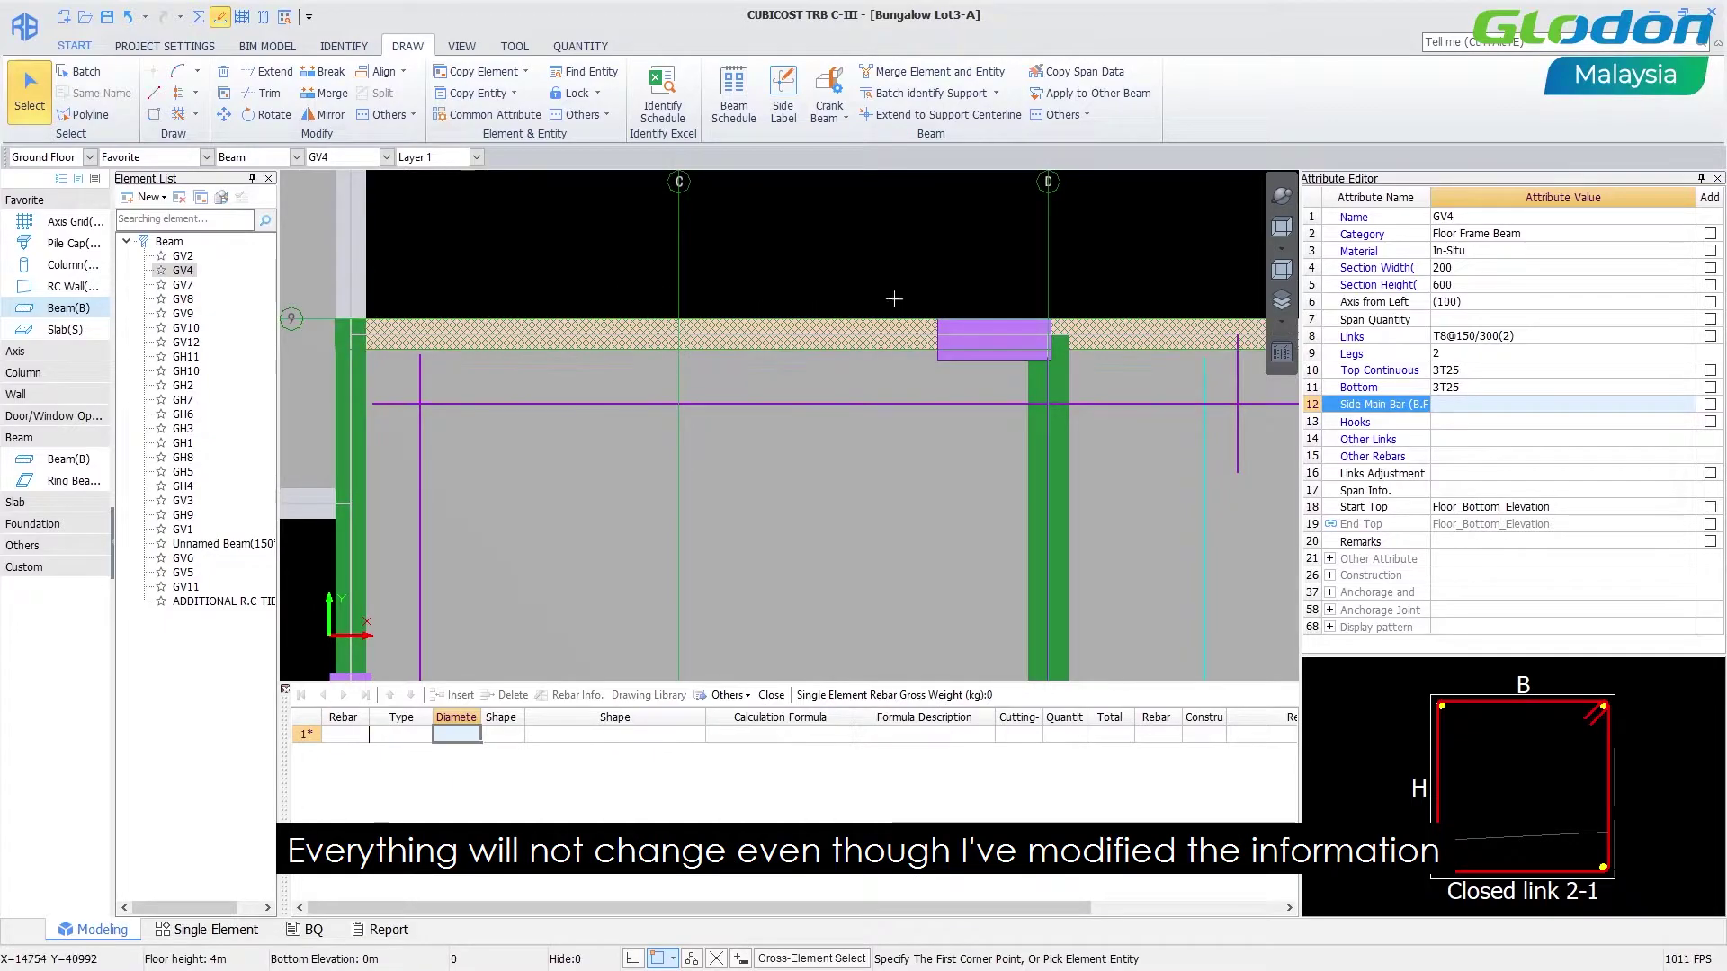
Set the bottom bar attribute of the locked beam GH1 to 3T25.
left_click(900, 335)
left_click(1452, 388)
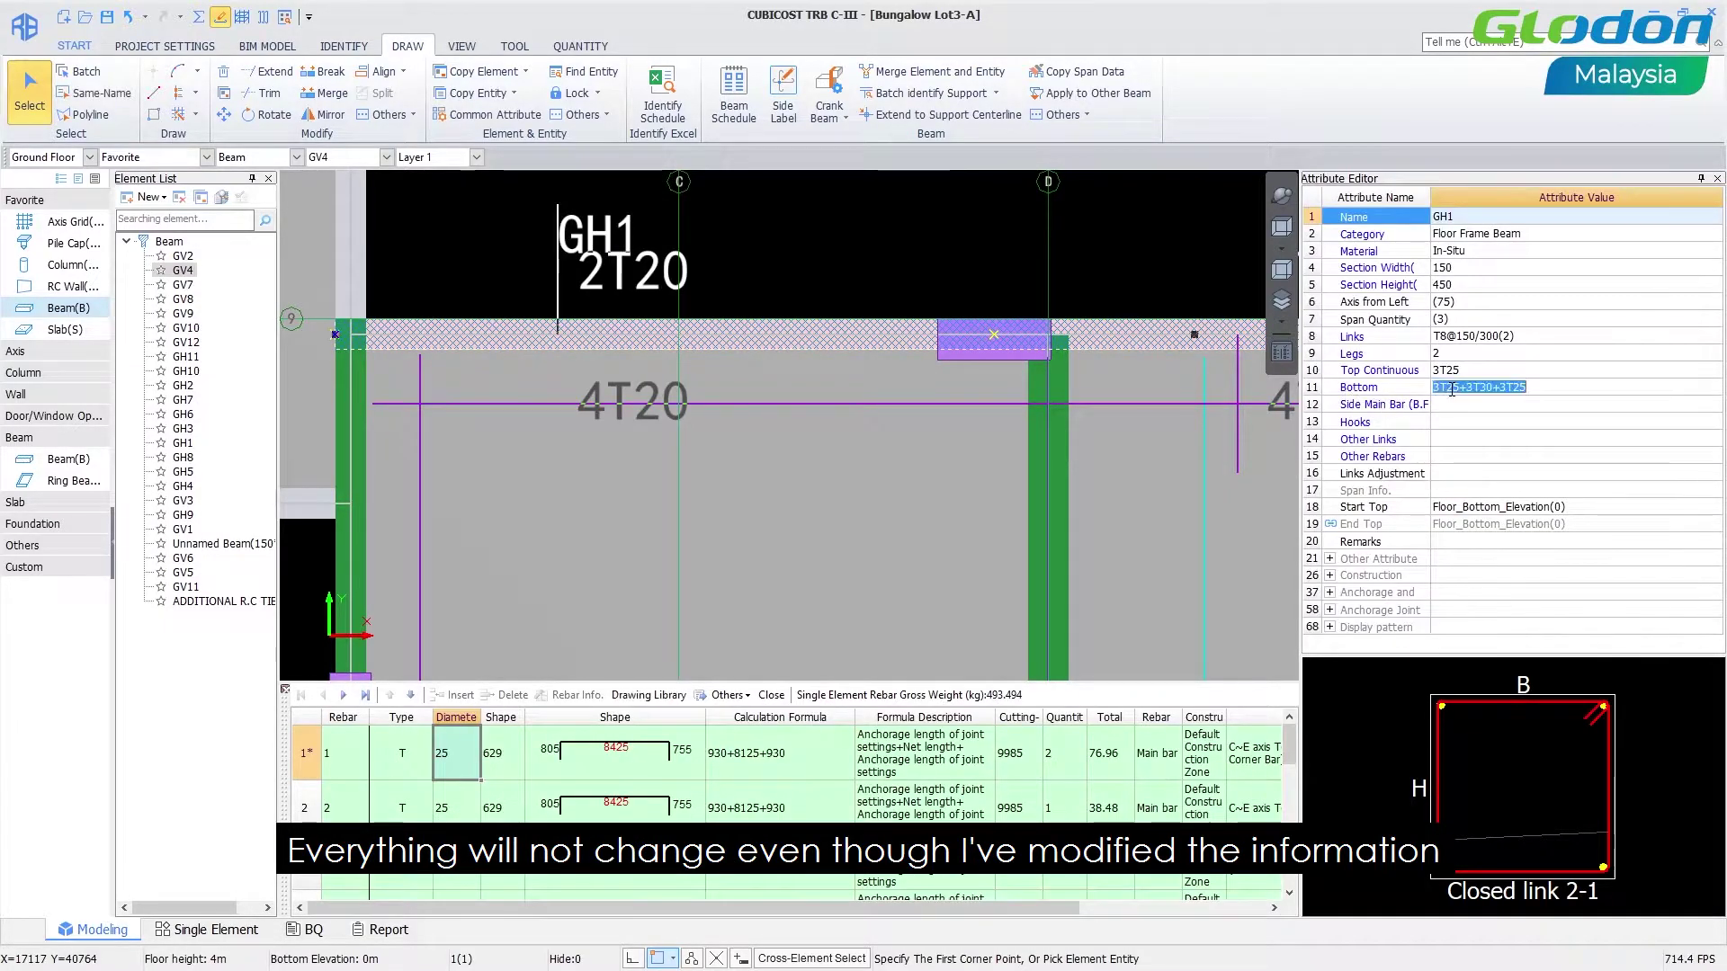
left_click_drag(1548, 388, 1457, 389)
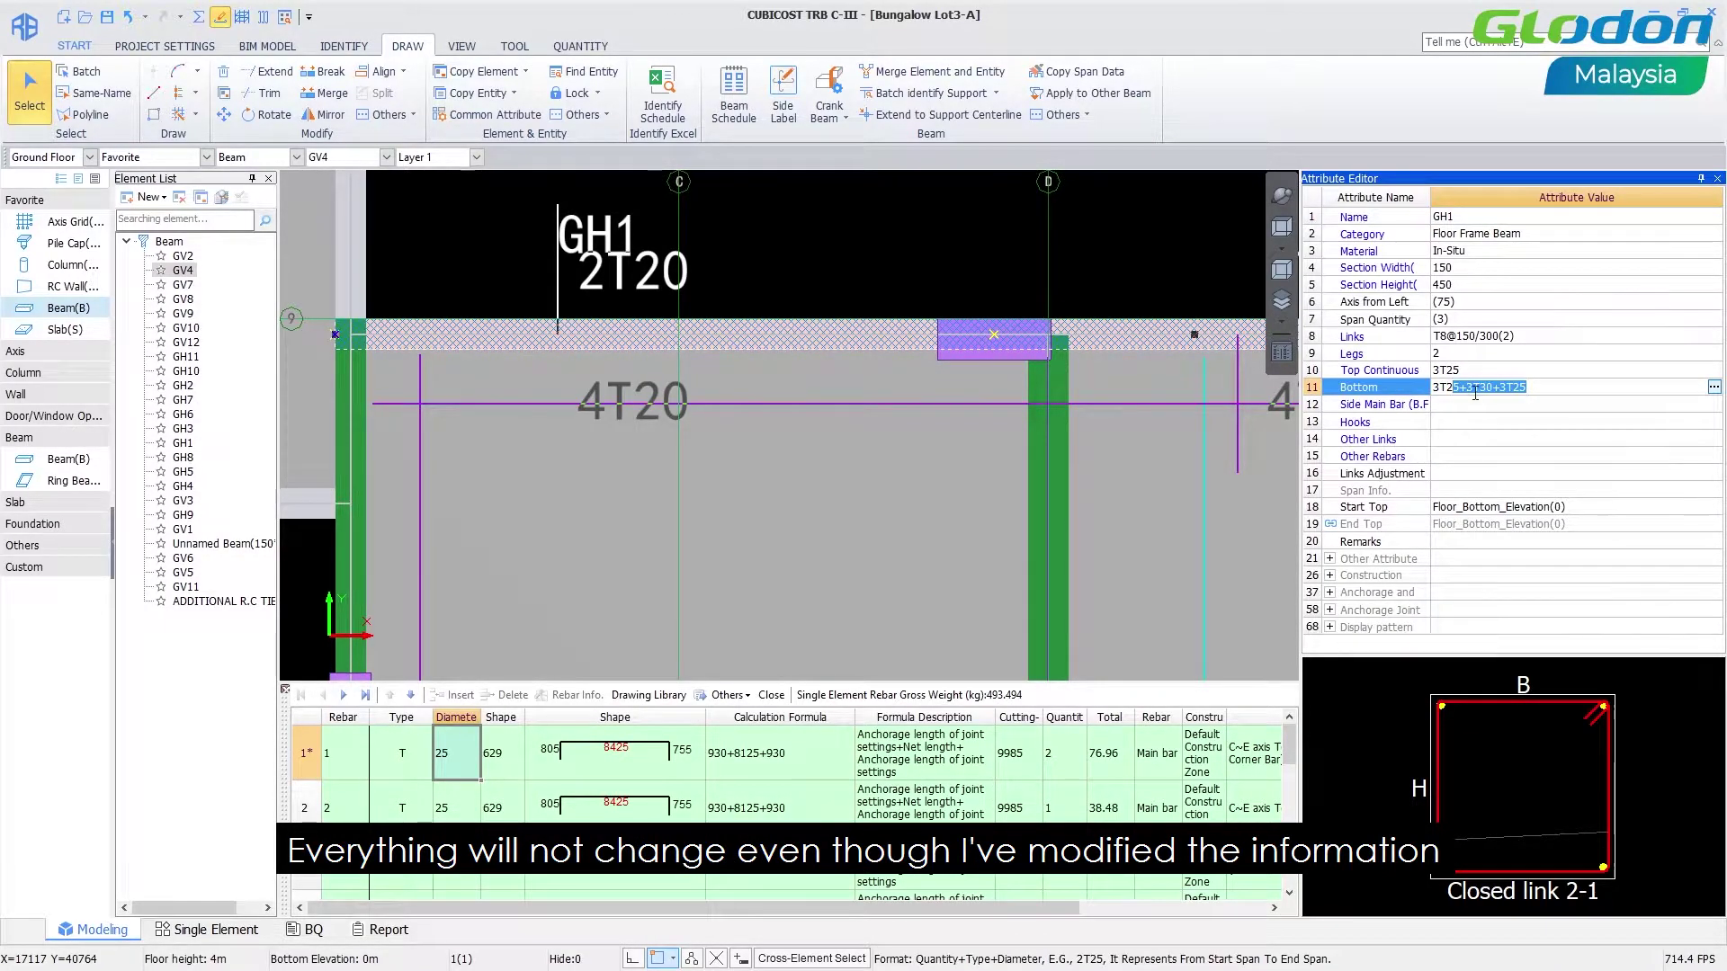
left_click_drag(1529, 385, 1467, 385)
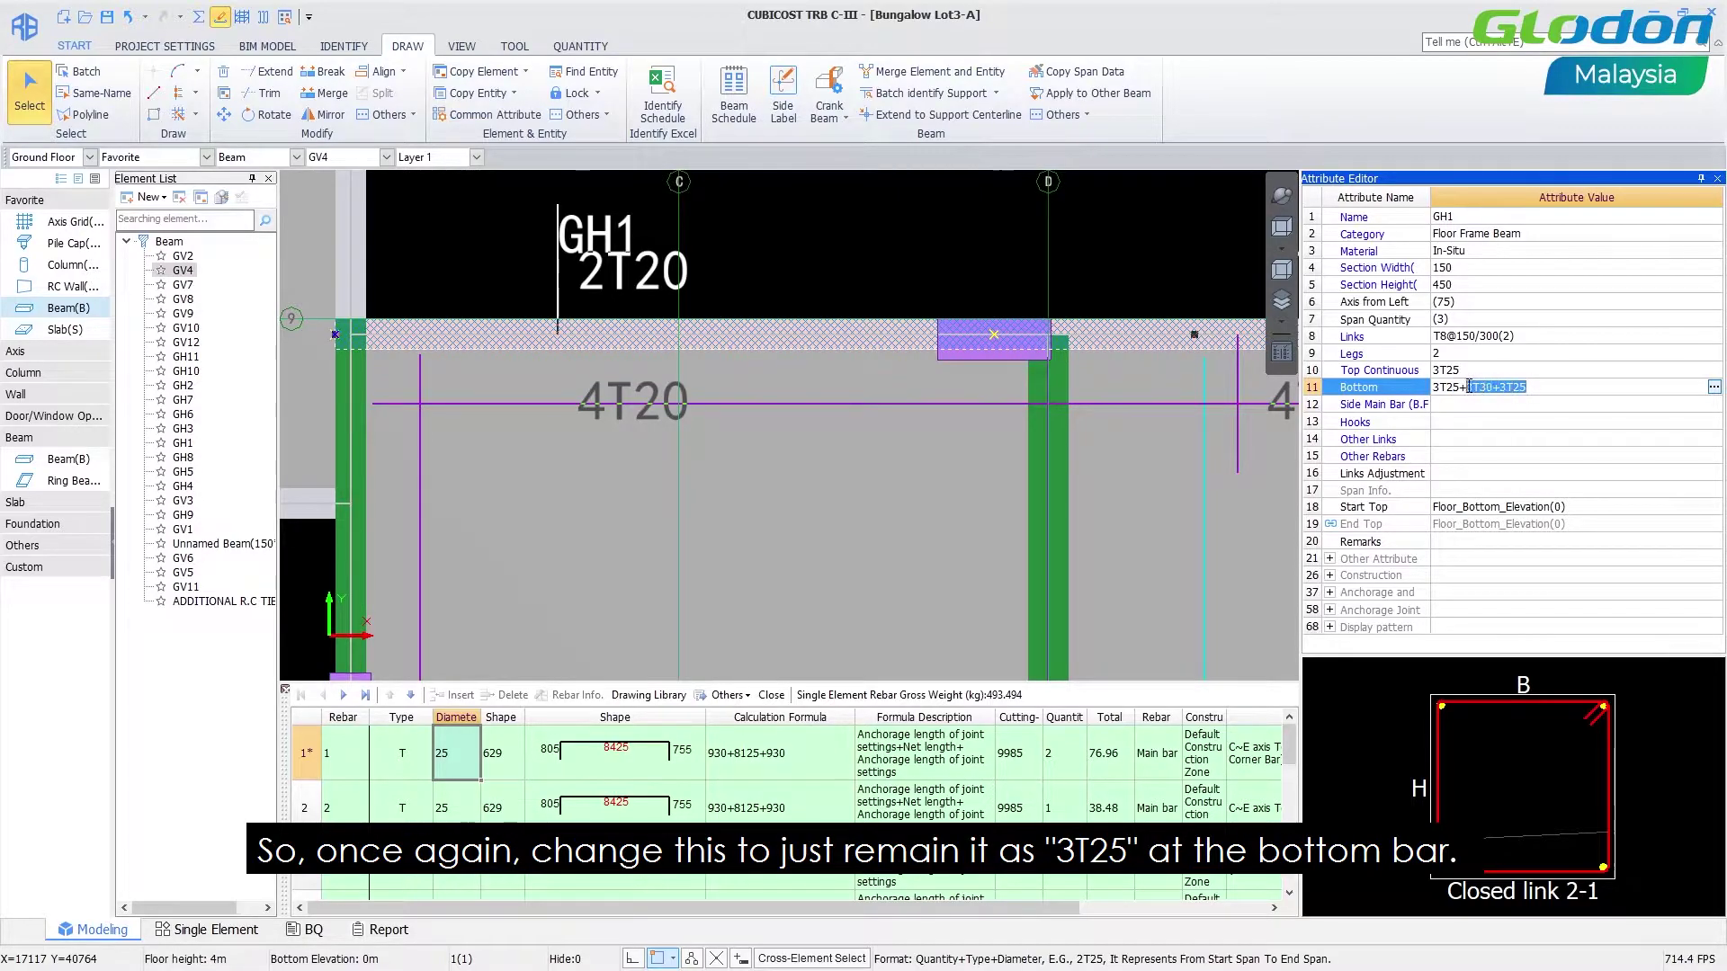
key("BackSpace")
left_click(1439, 426)
Recalculate the selected beam GH1 after the bottom bar edit and close the calculation dialog.
right_click(901, 374)
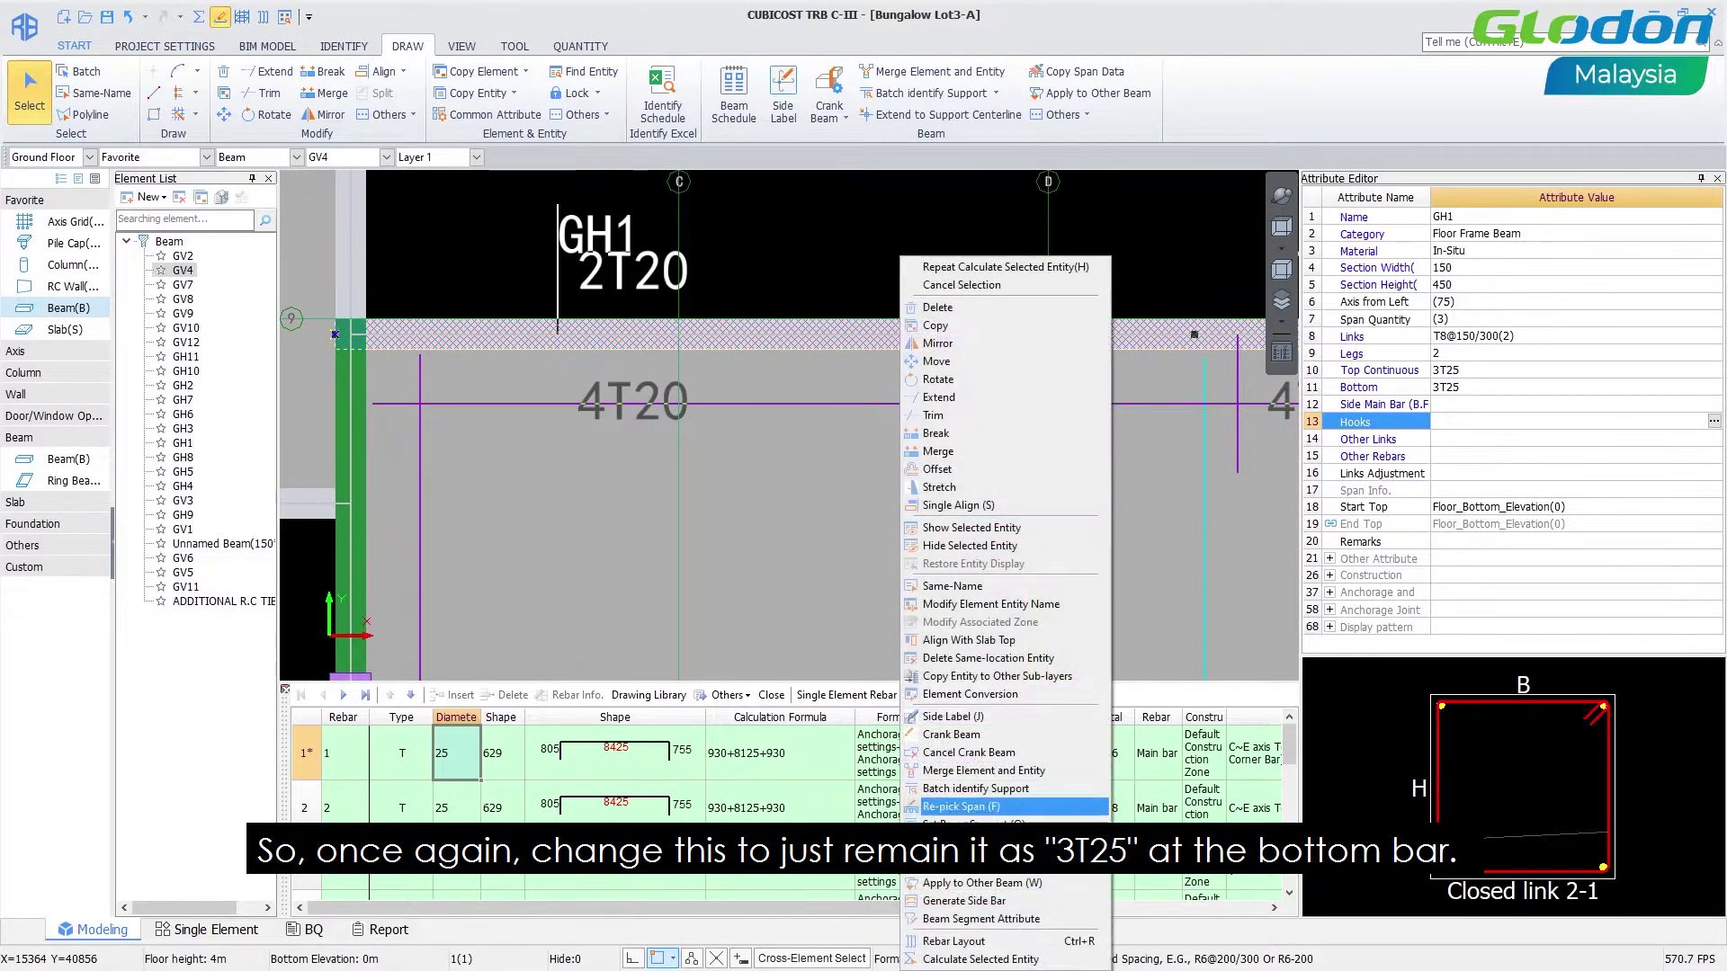
left_click(986, 961)
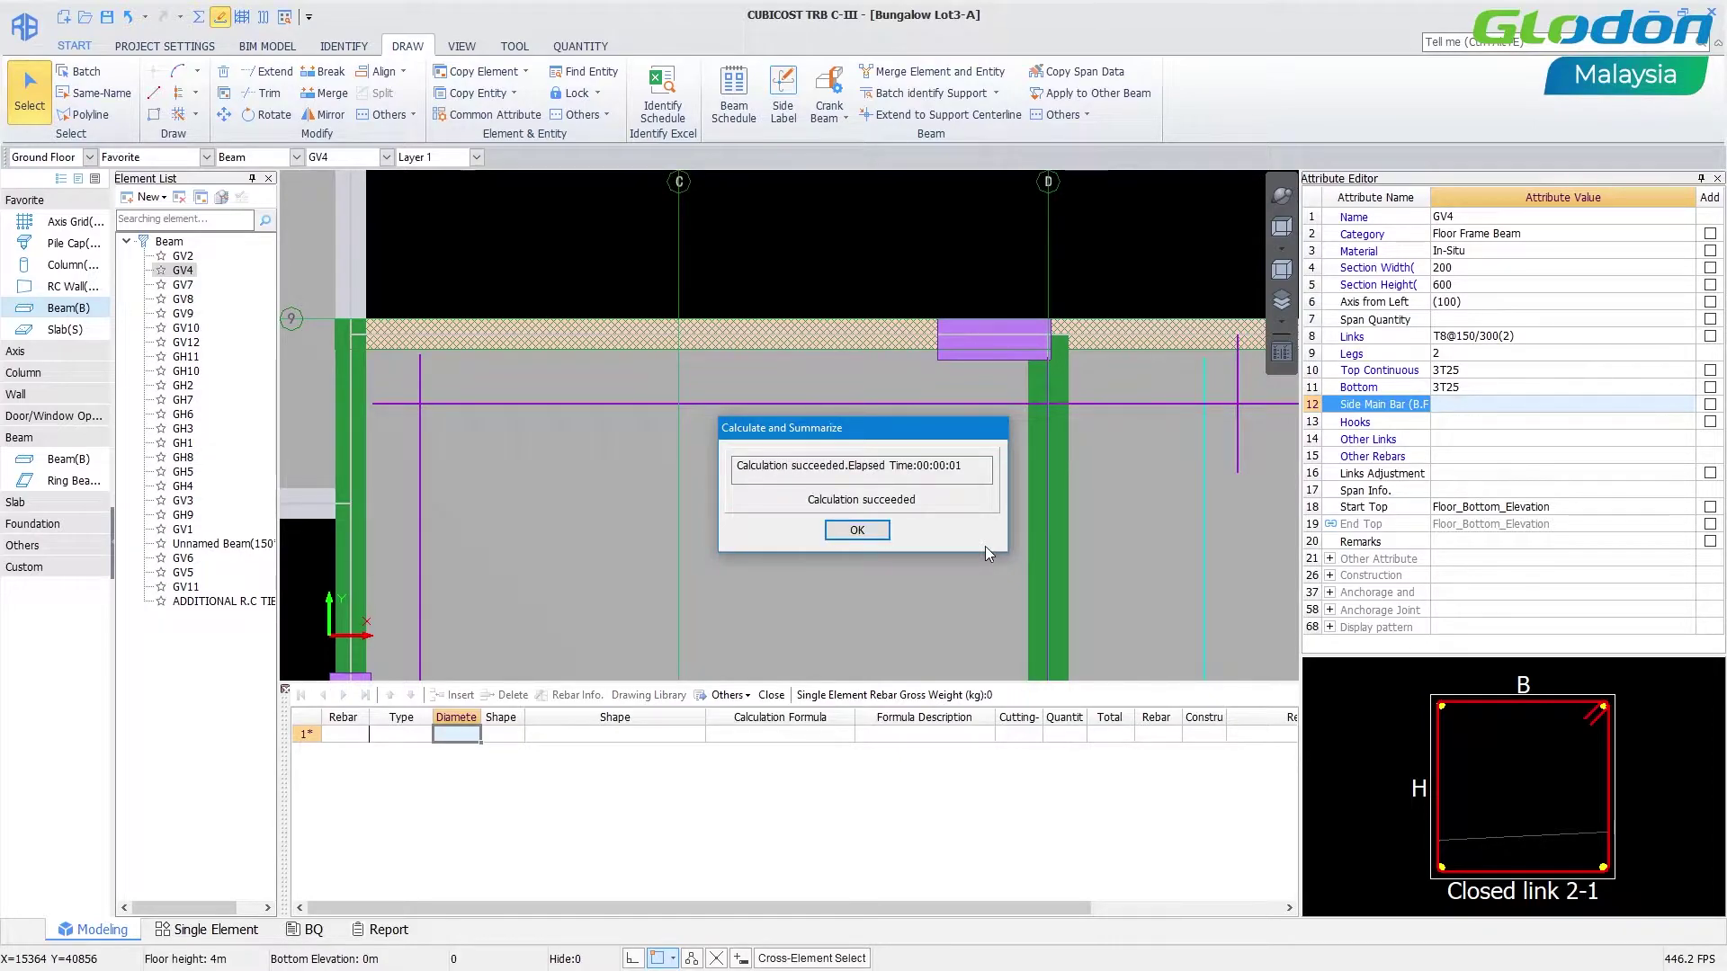
left_click(857, 530)
Check the diameter and shape of rebar 3 in beam GH1's rebar details, and deselect the beam.
left_click(823, 336)
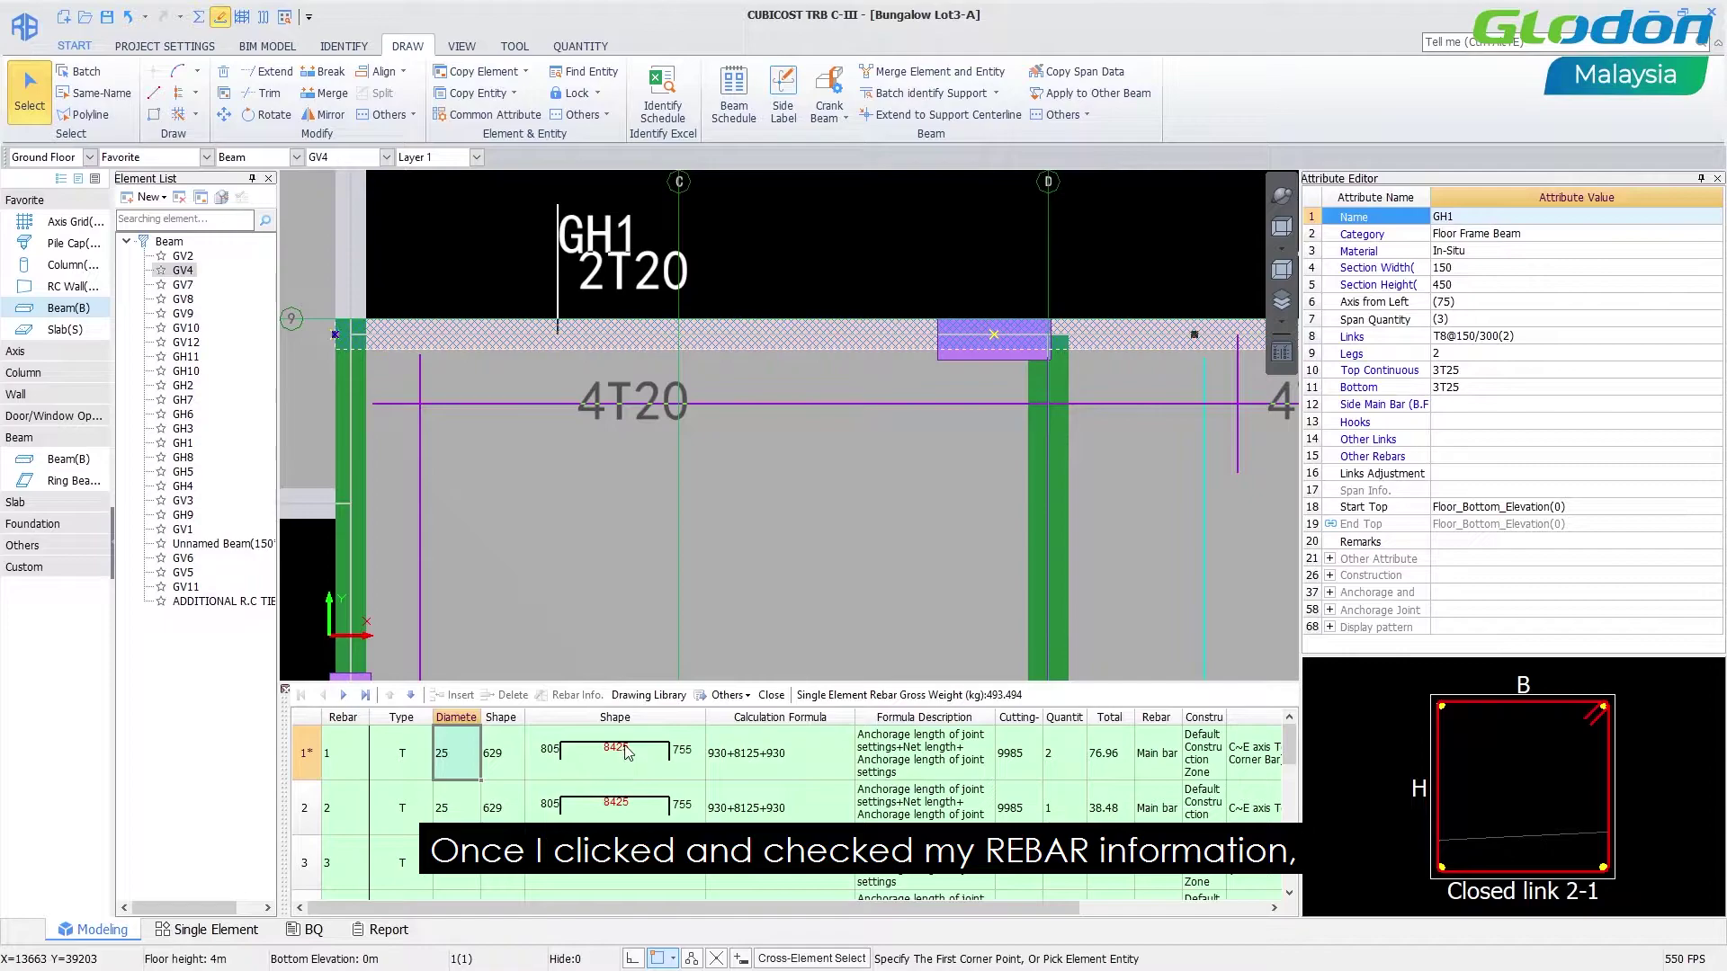
left_click(627, 752)
left_click(585, 861)
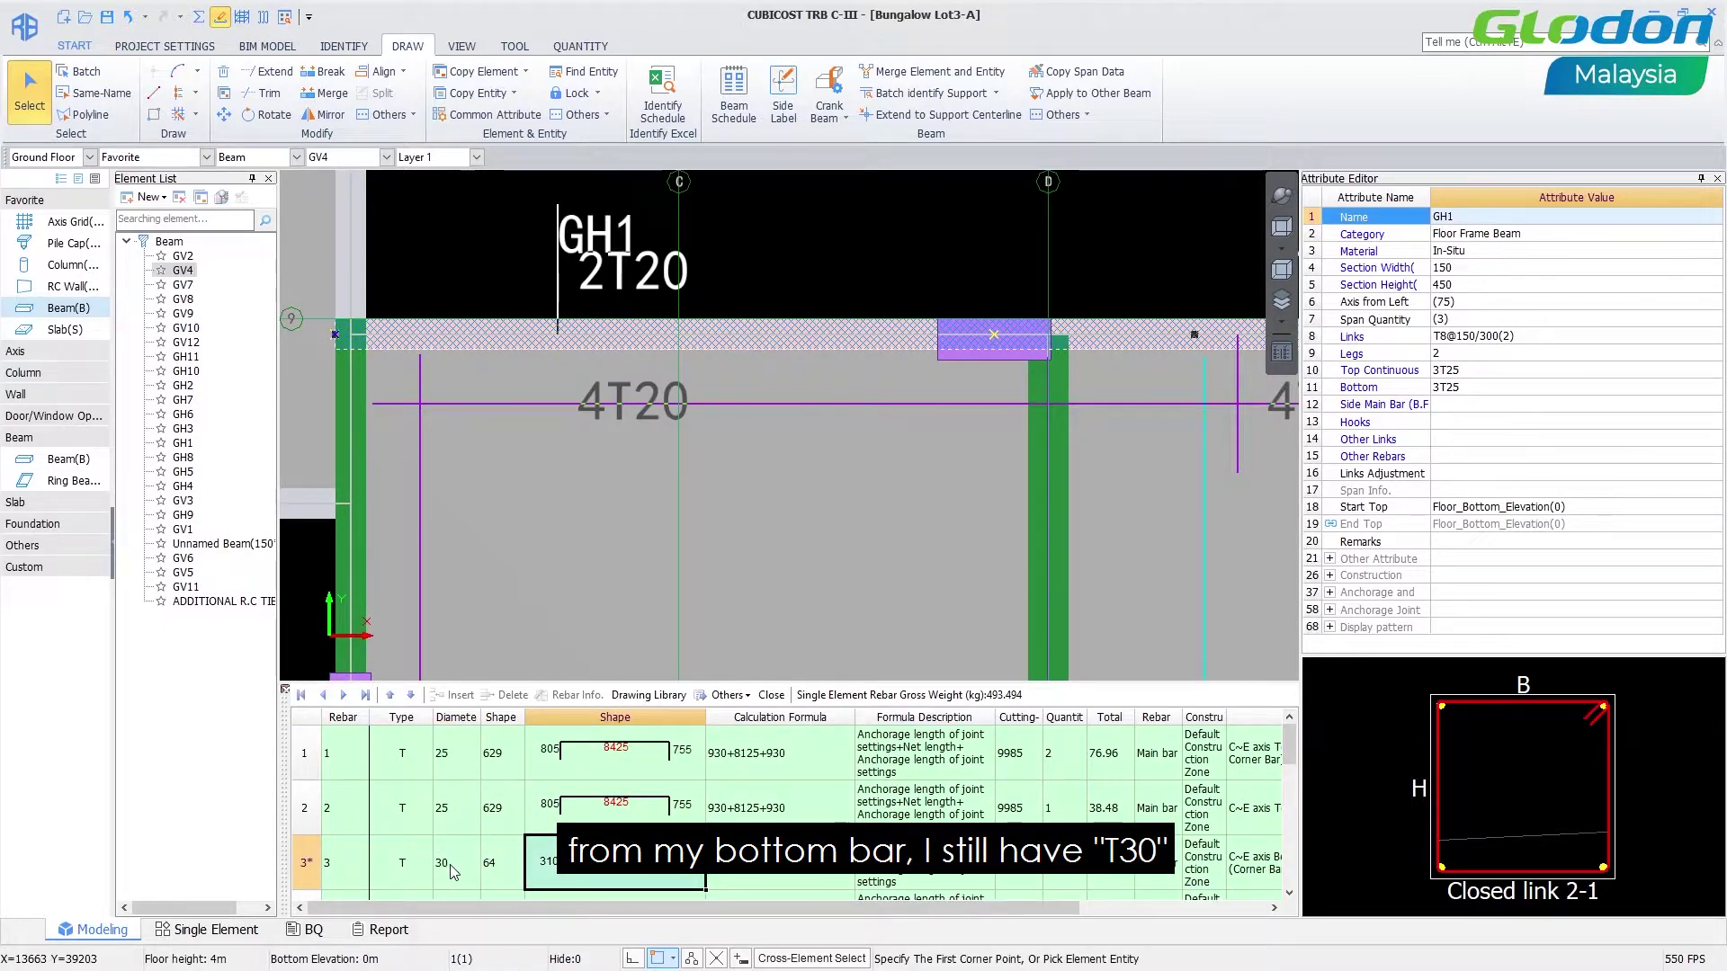
left_click(453, 872)
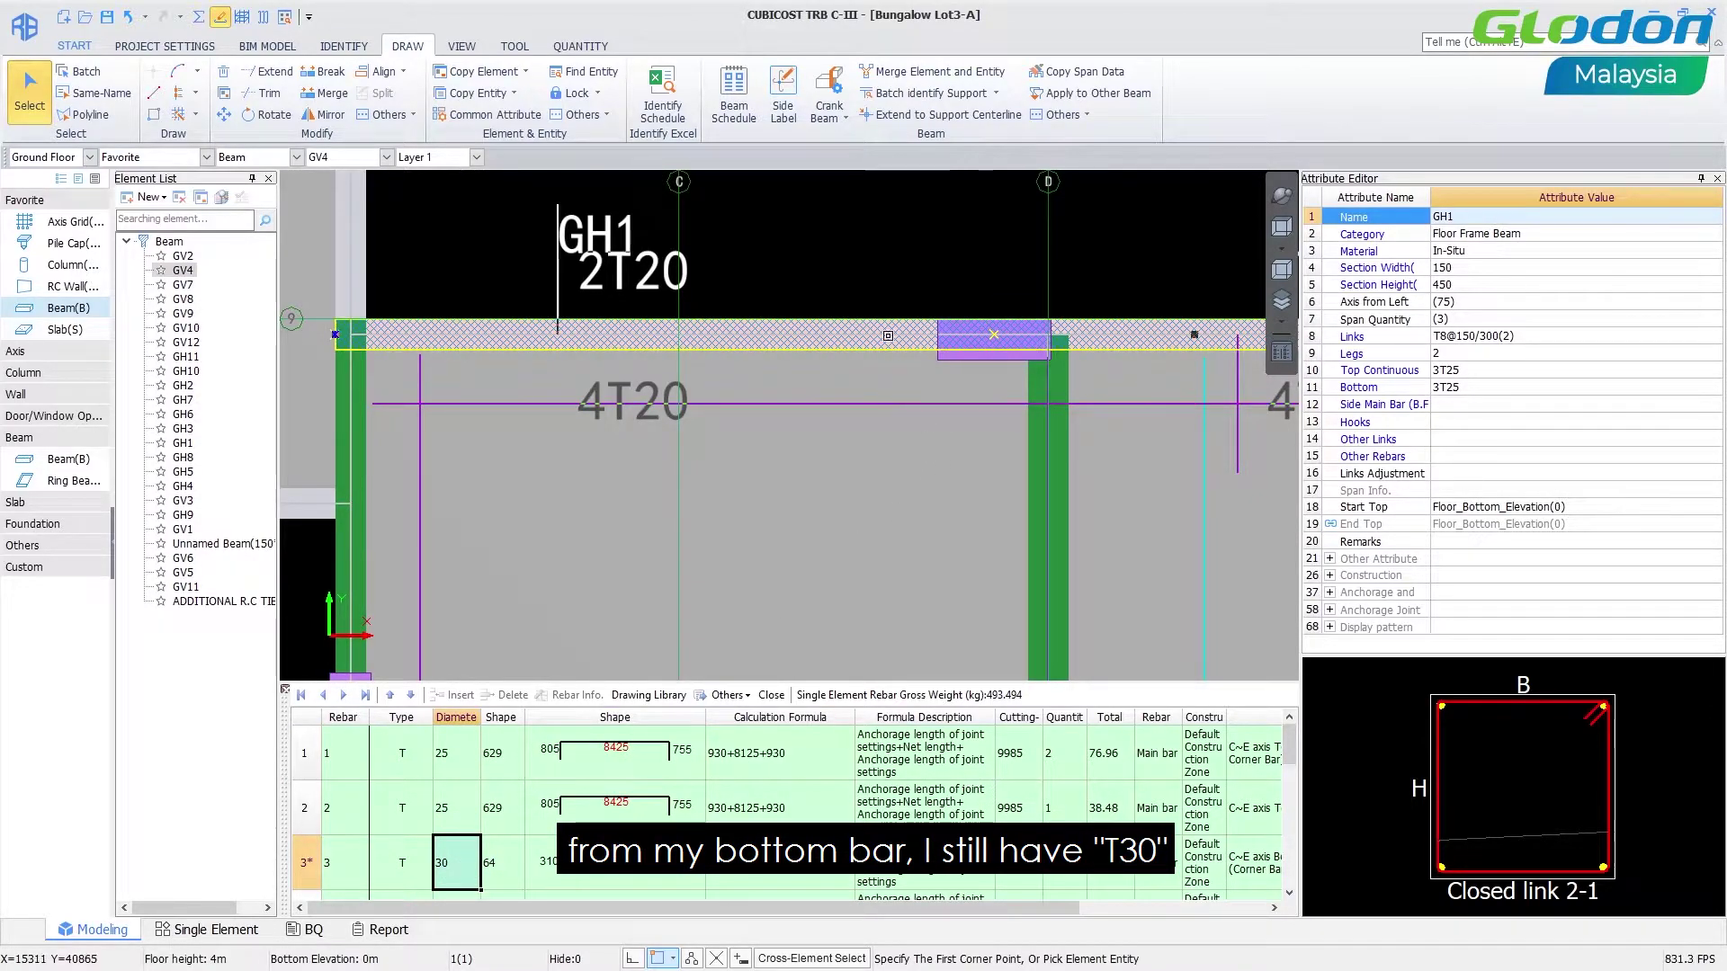
key("Escape")
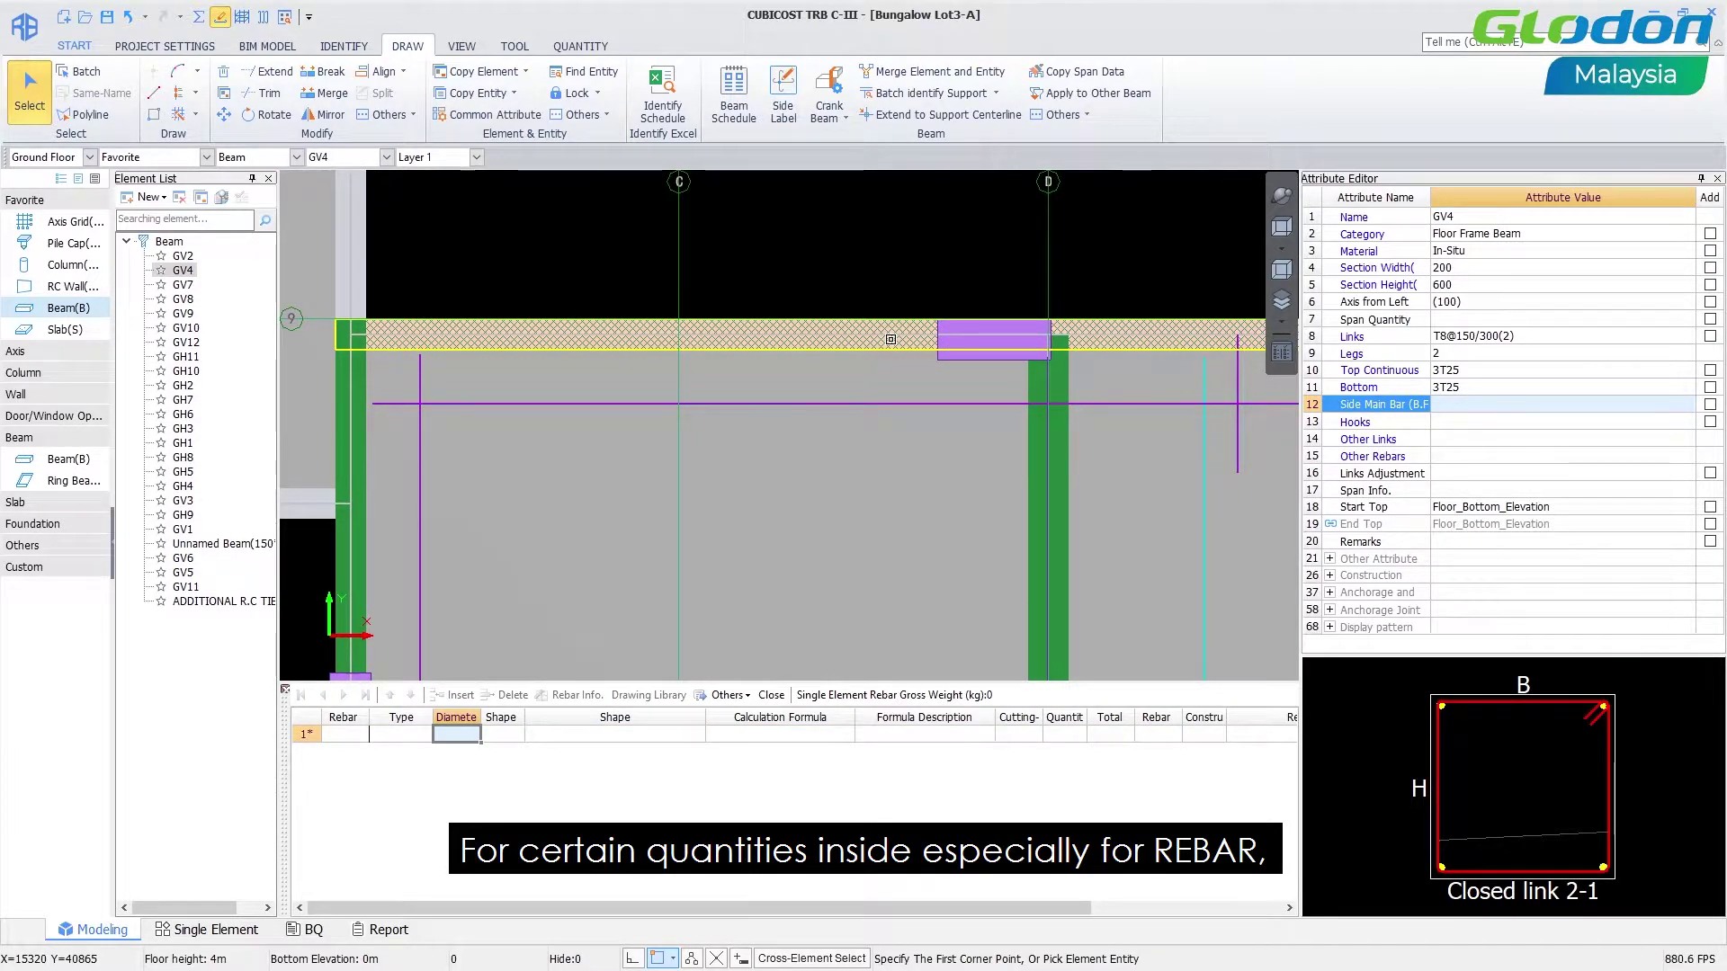
Select locked beam GH1 and the shape of its rebar 3, and enlarge the rebar table to show more rows.
left_click(891, 339)
scroll(890, 384, "down", 3)
middle_click_drag(980, 423, 928, 438)
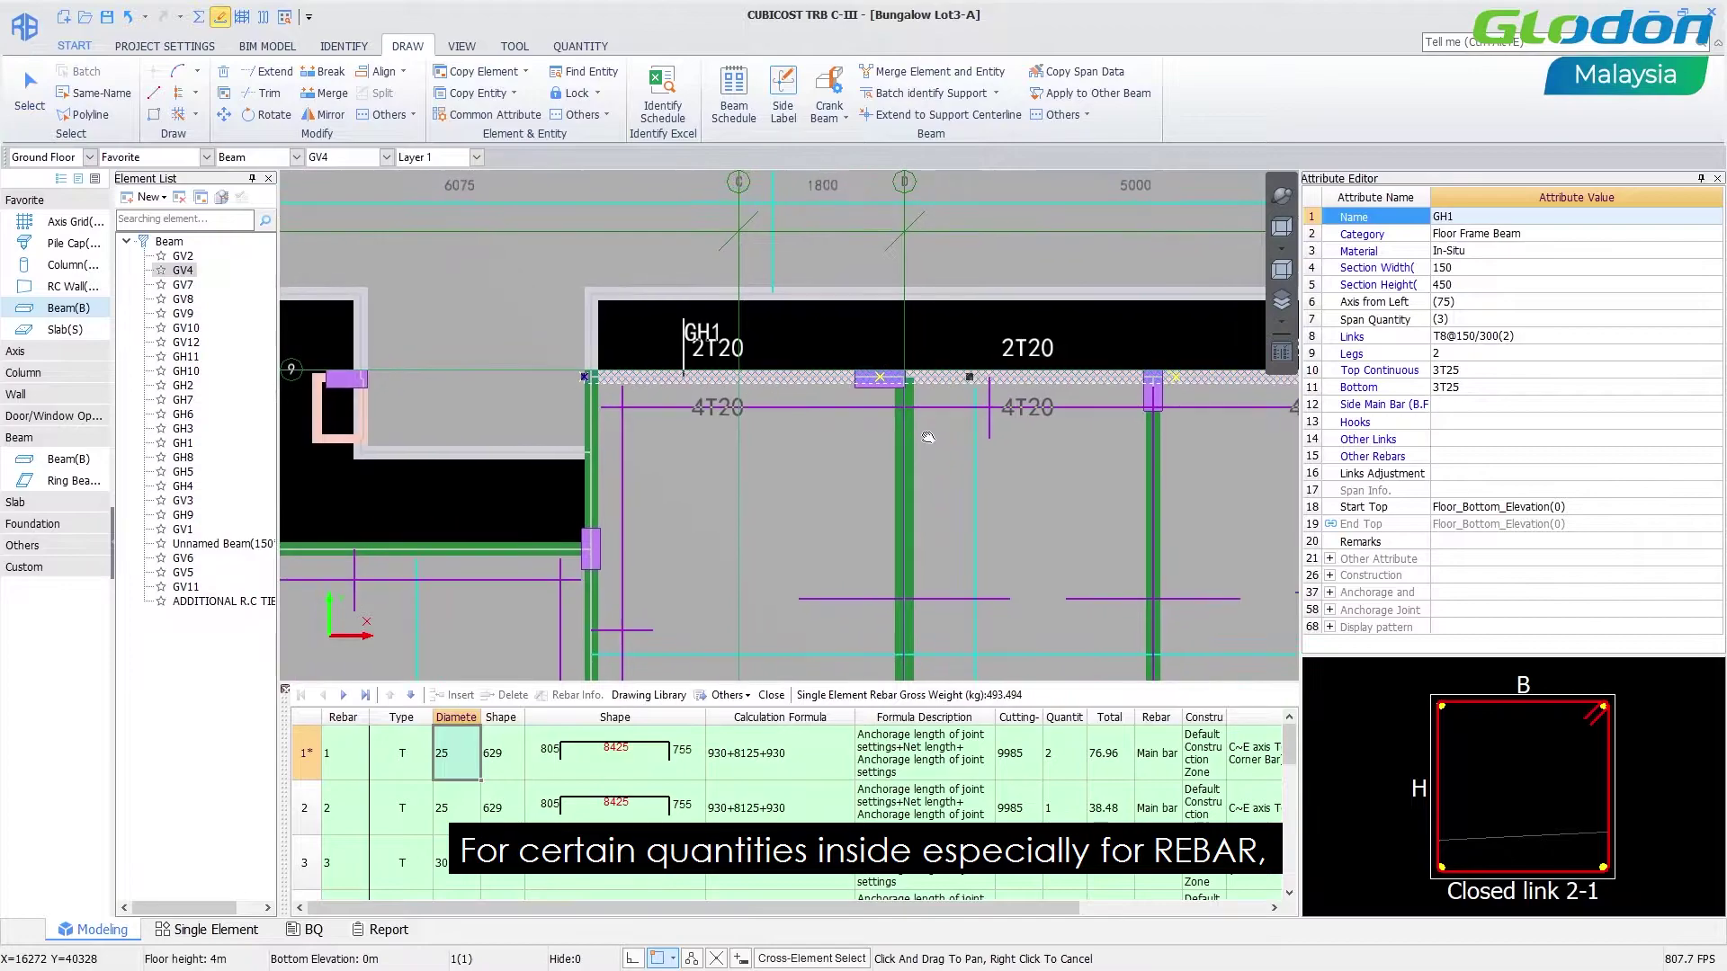
scroll(880, 423, "up", 1)
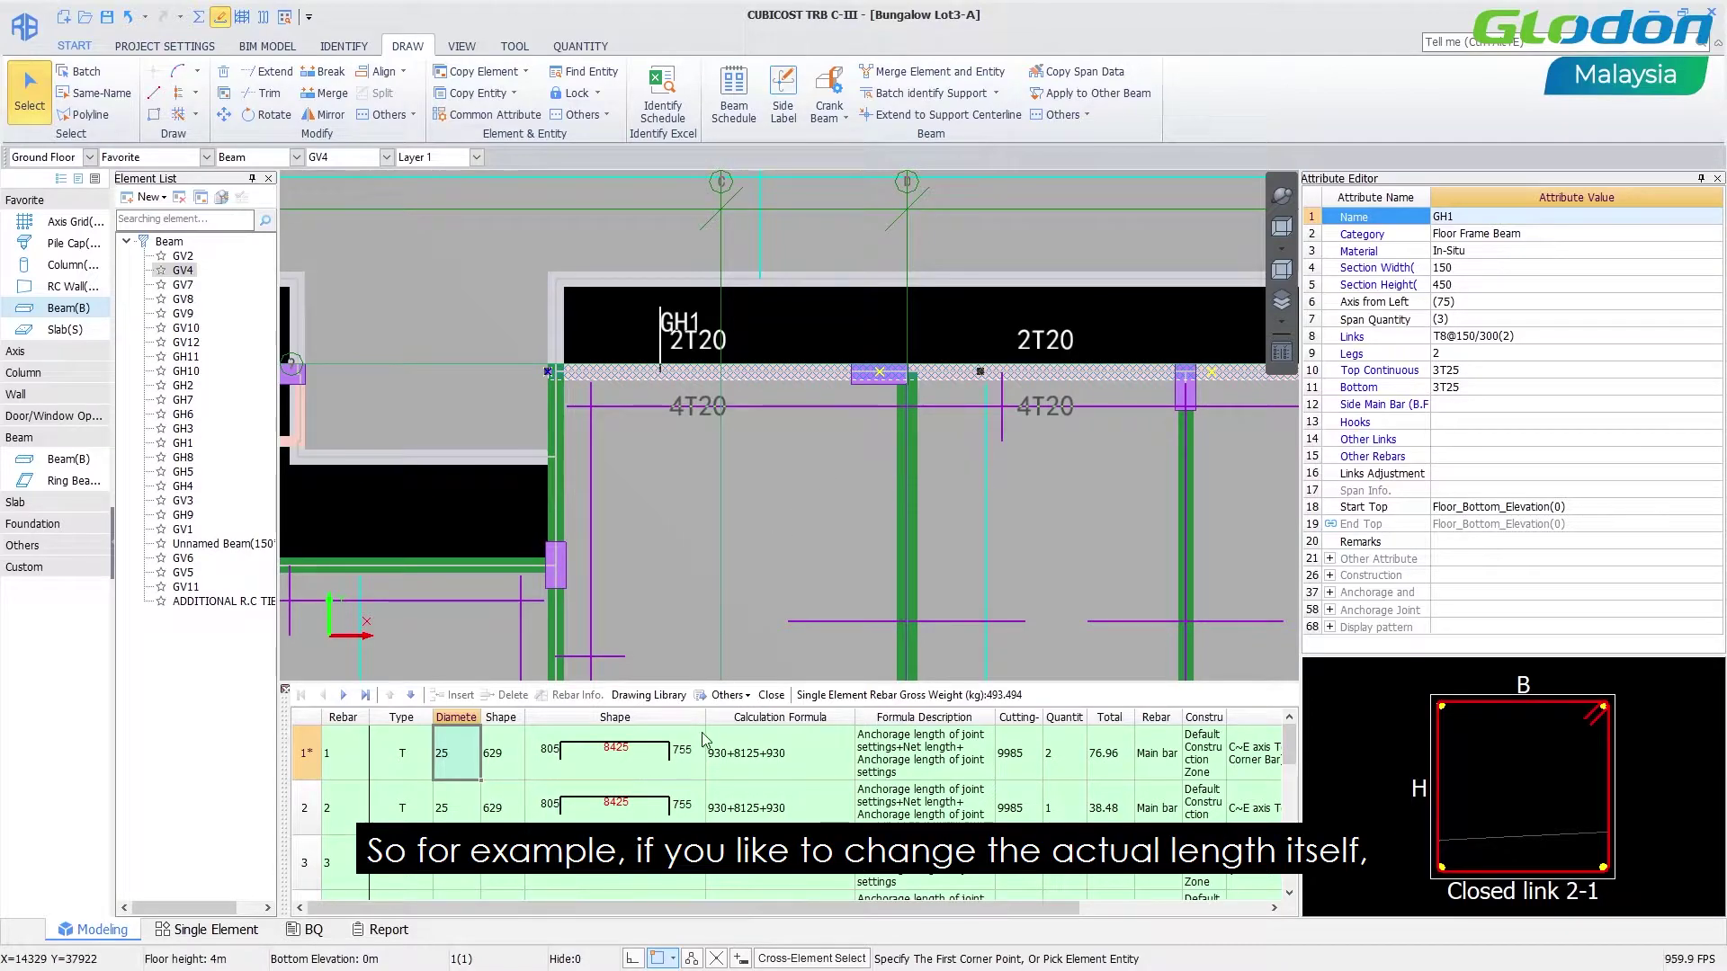
left_click(647, 878)
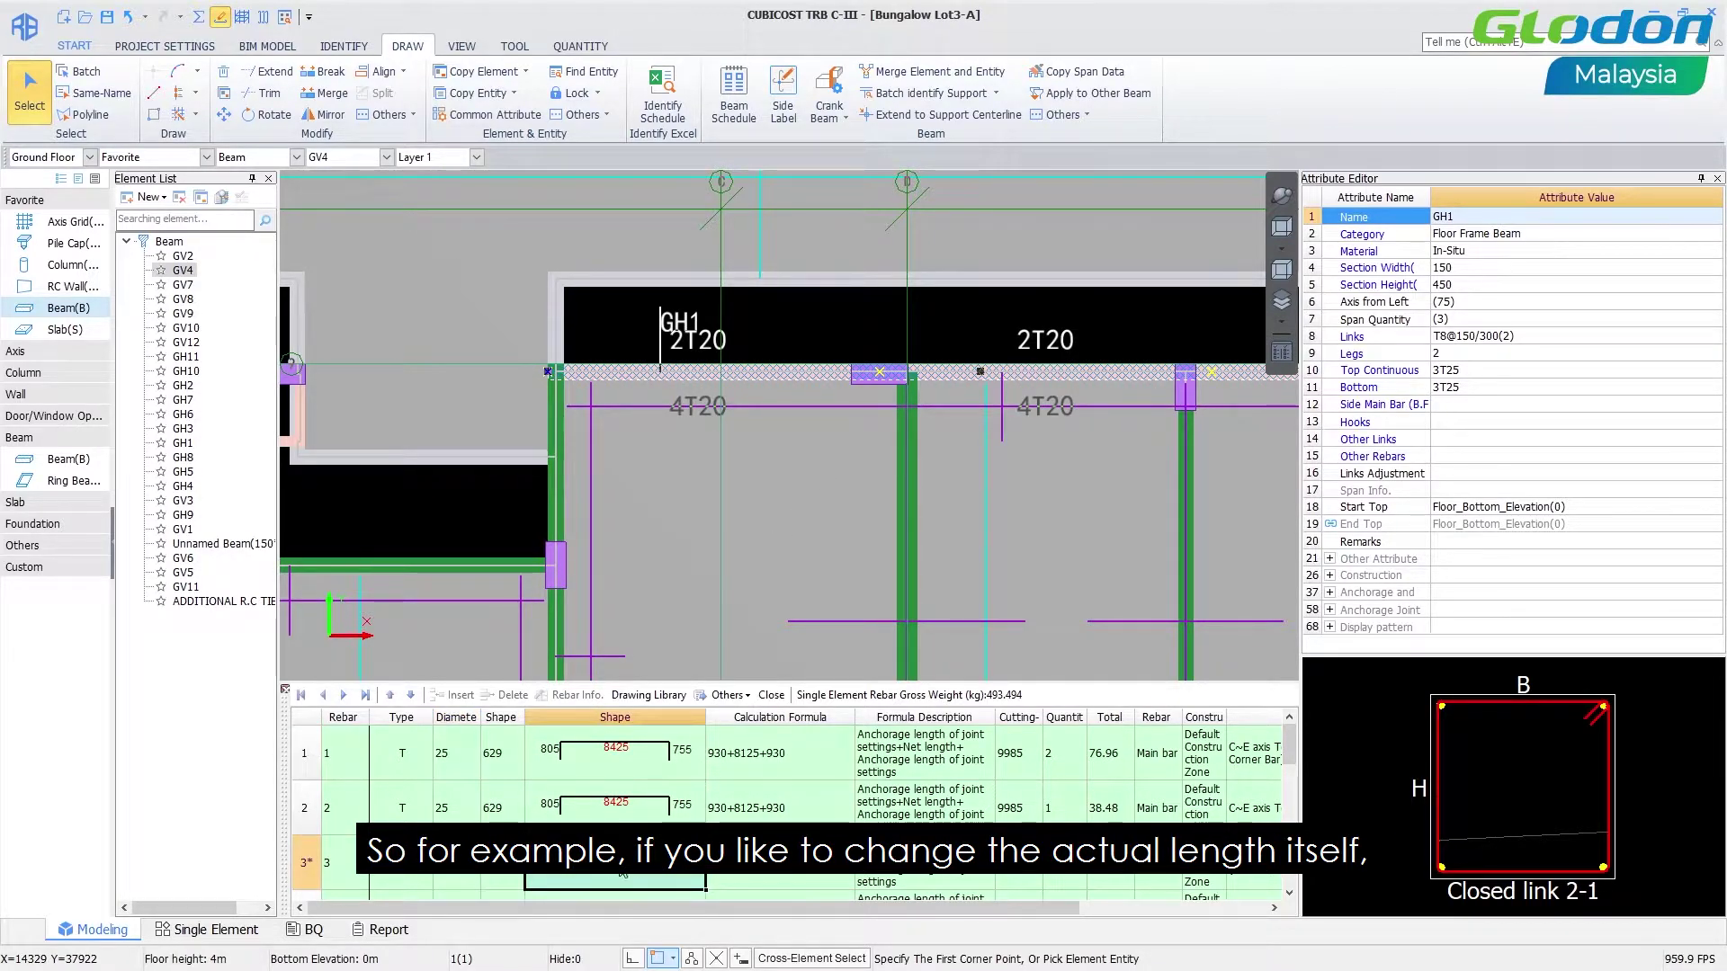
scroll(738, 548, "up", 2)
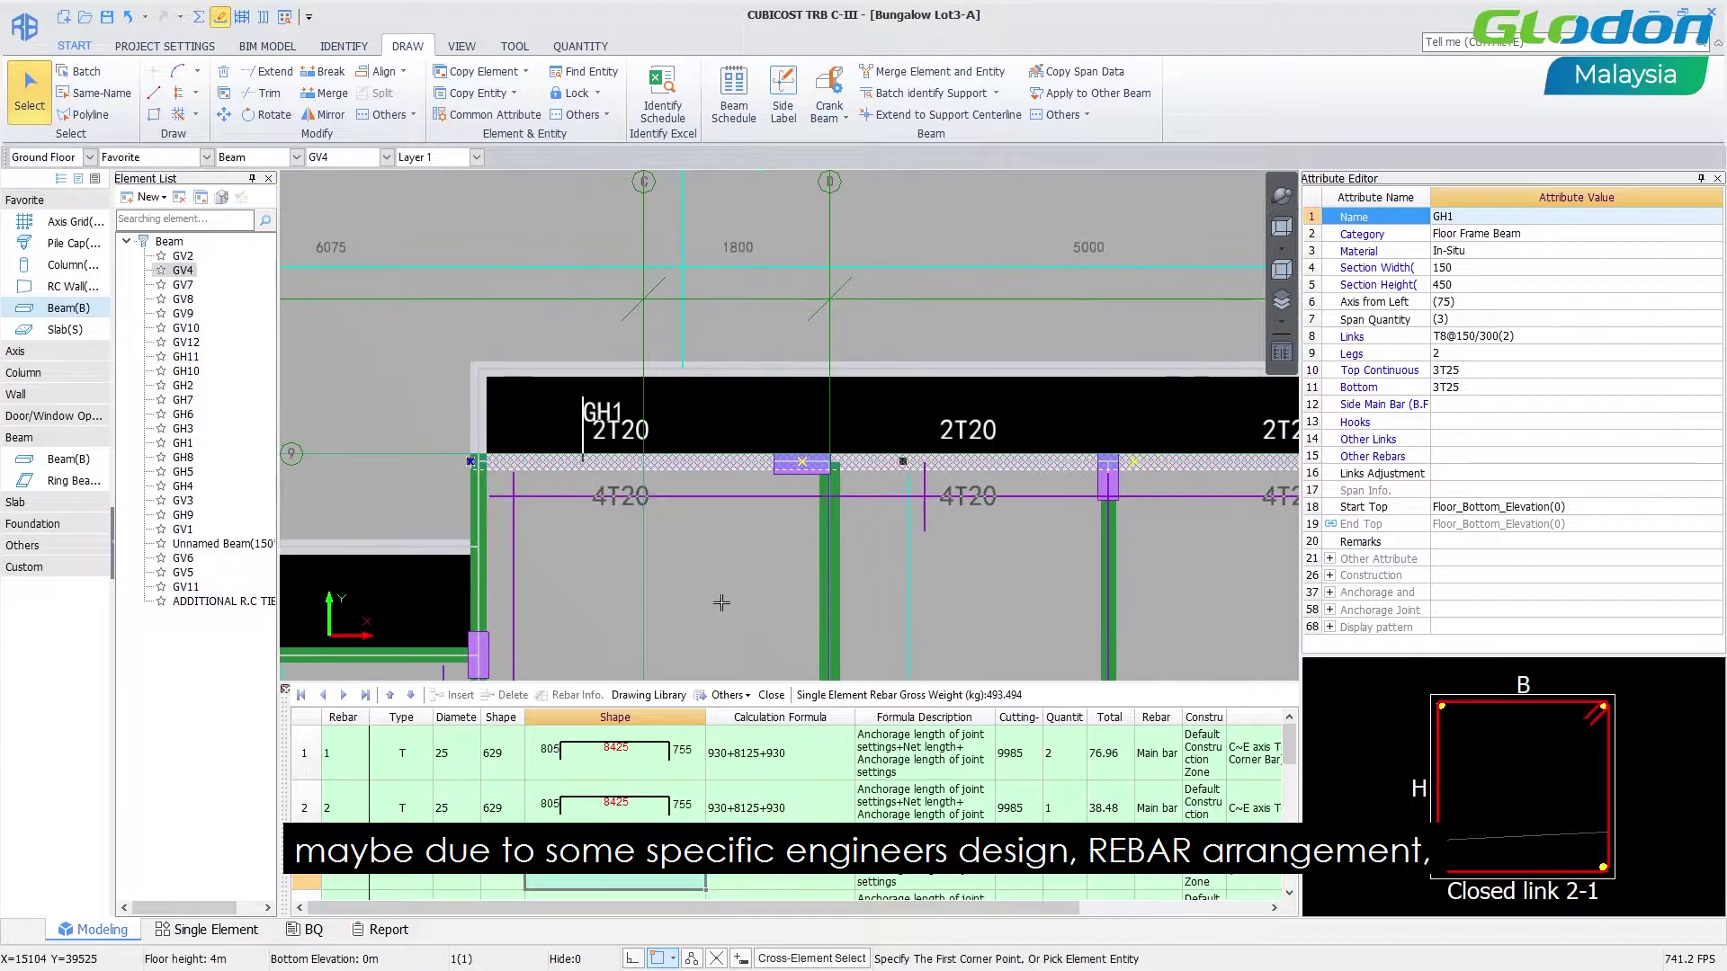
scroll(741, 541, "up", 1)
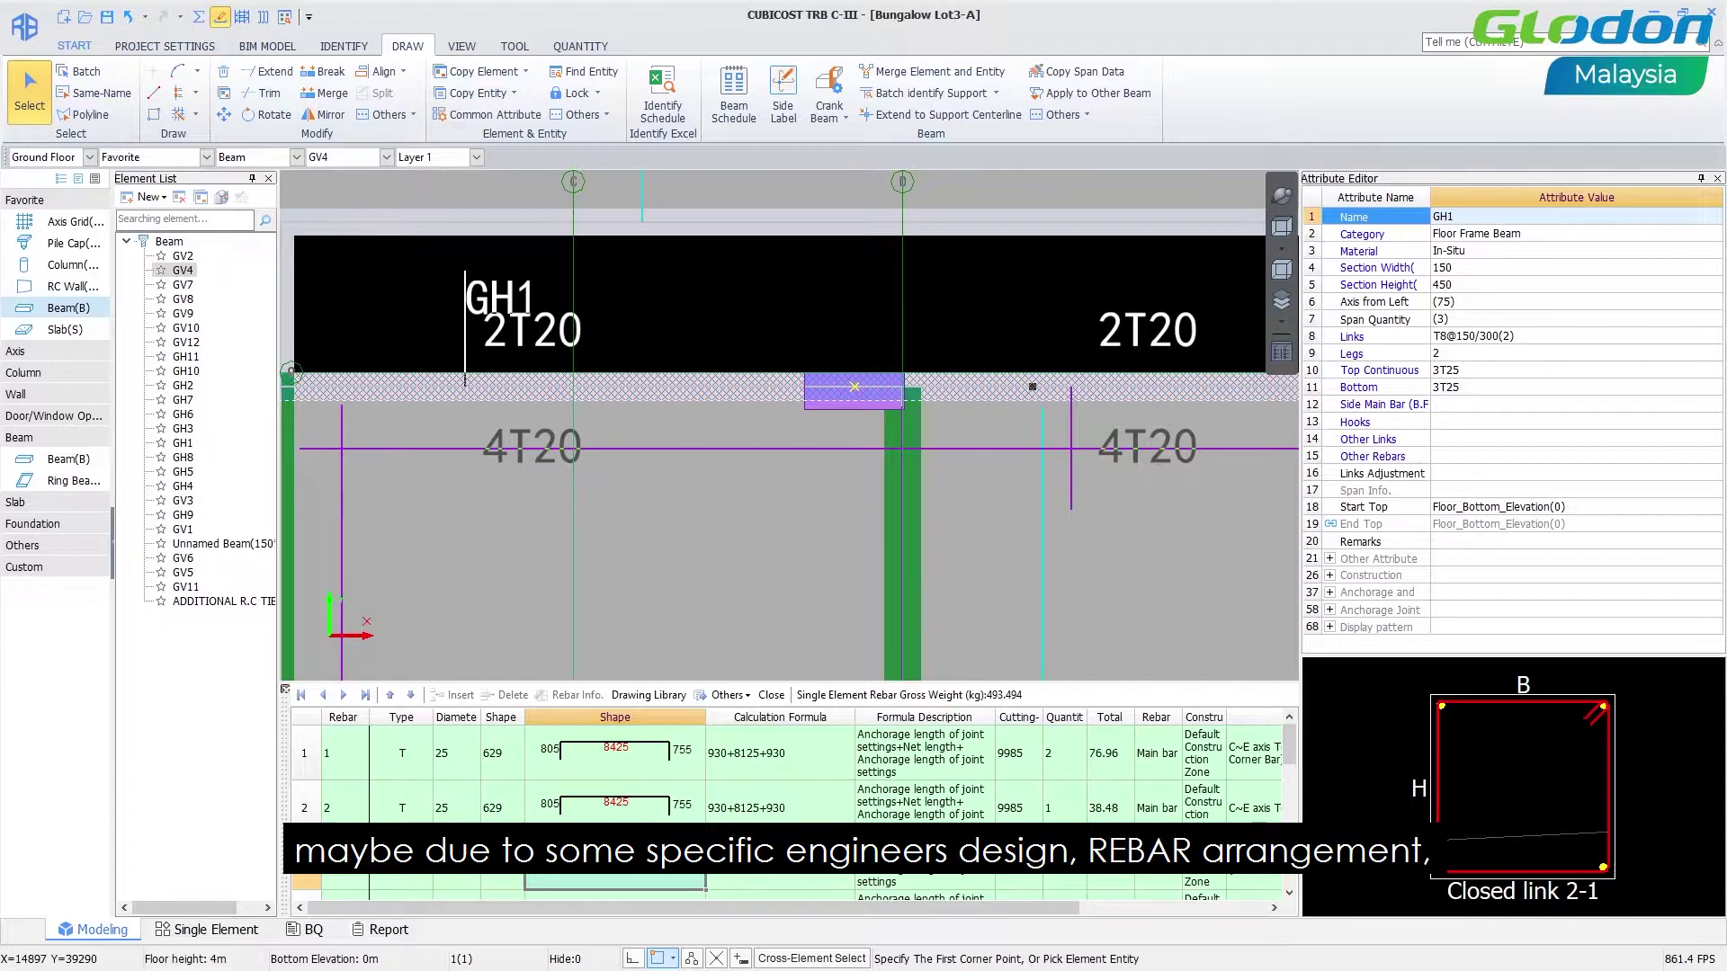
left_click(617, 857)
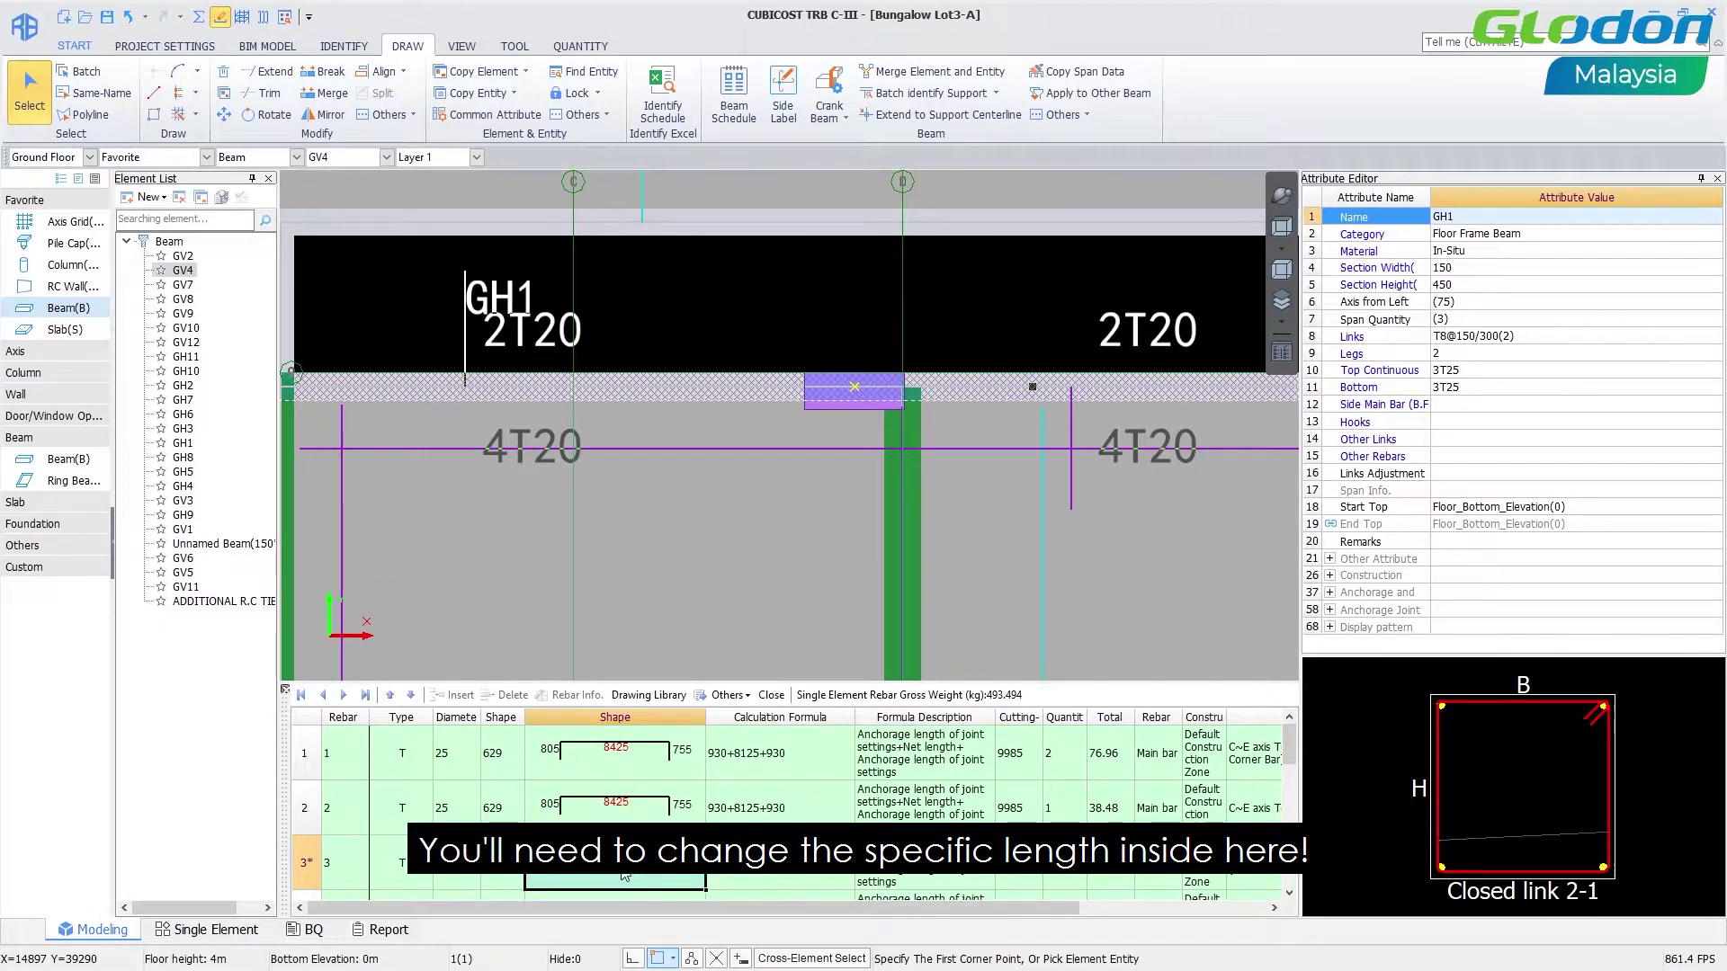
left_click_drag(658, 682, 658, 559)
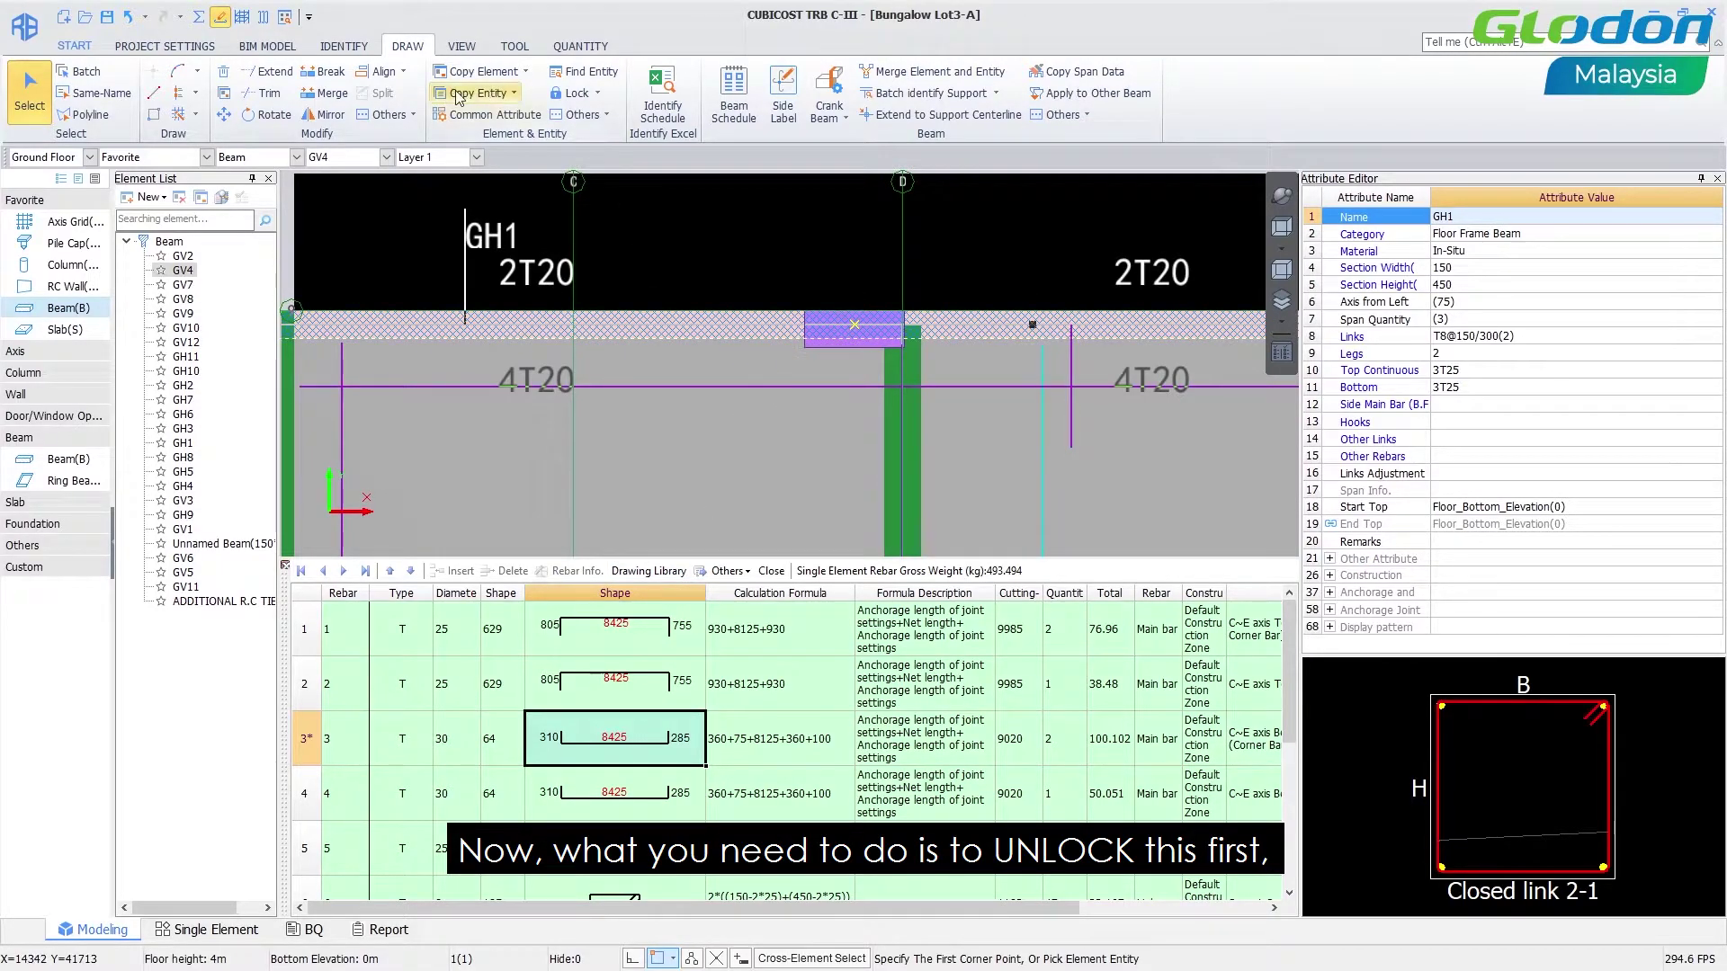
Unlock the selected beam GH1, confirm the unlocking, and reselect the beam to show its rebar details.
left_click(599, 94)
left_click(592, 136)
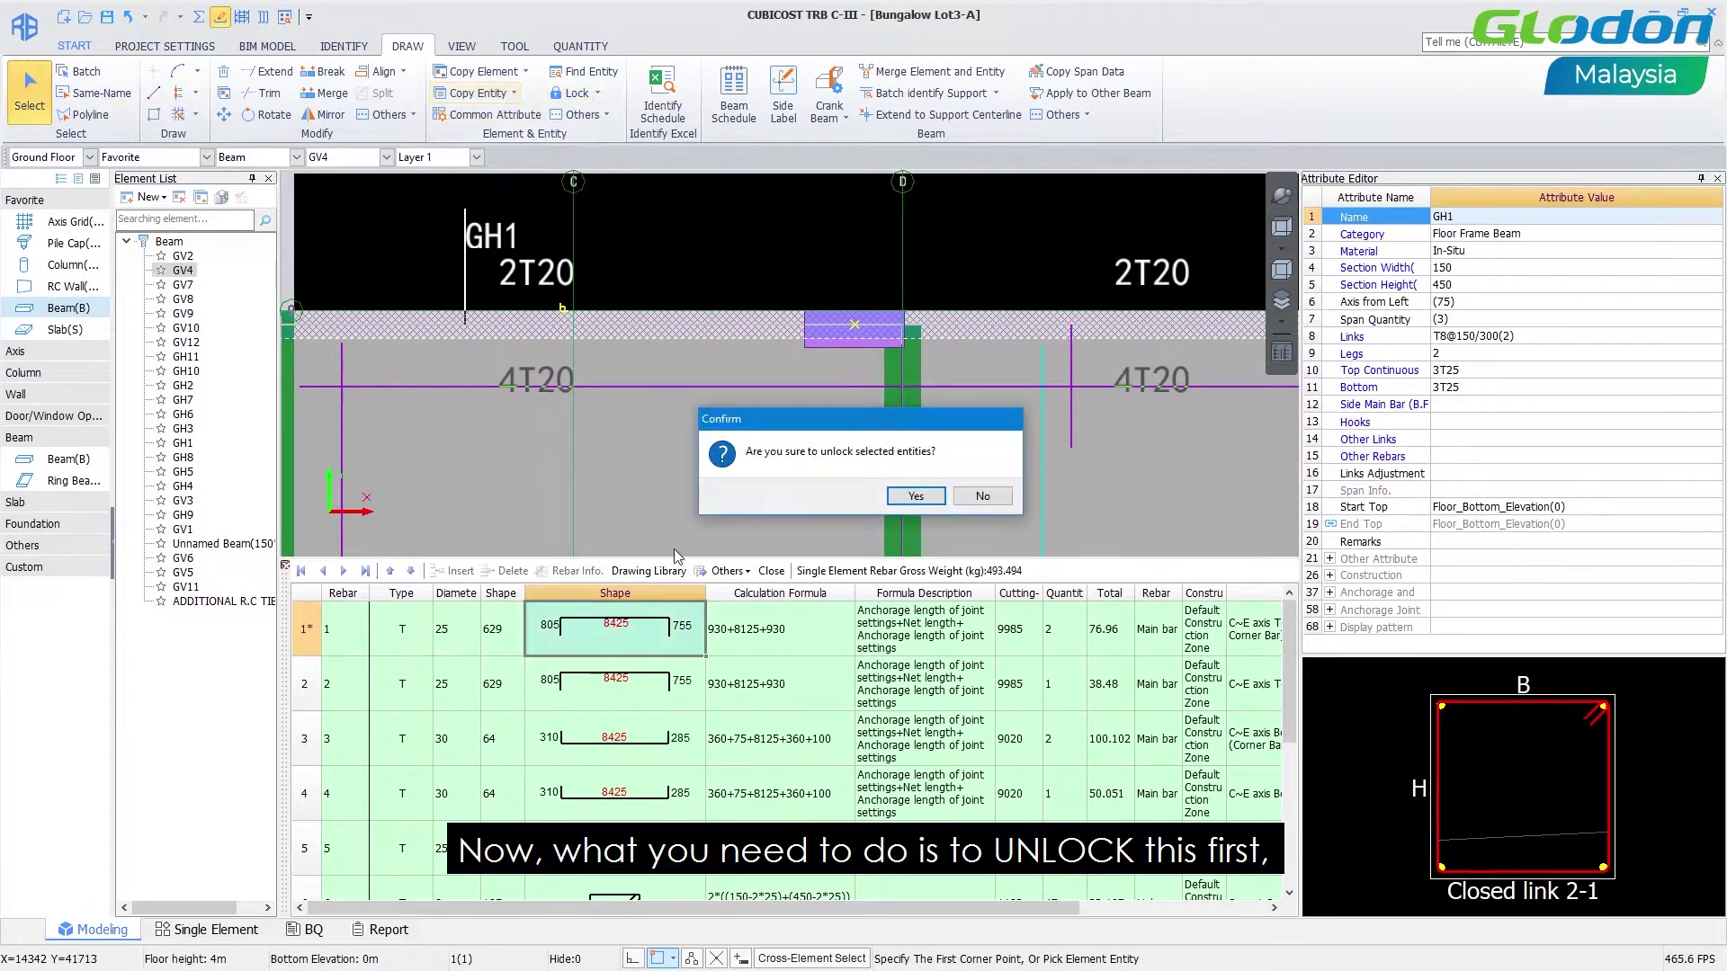
left_click(916, 497)
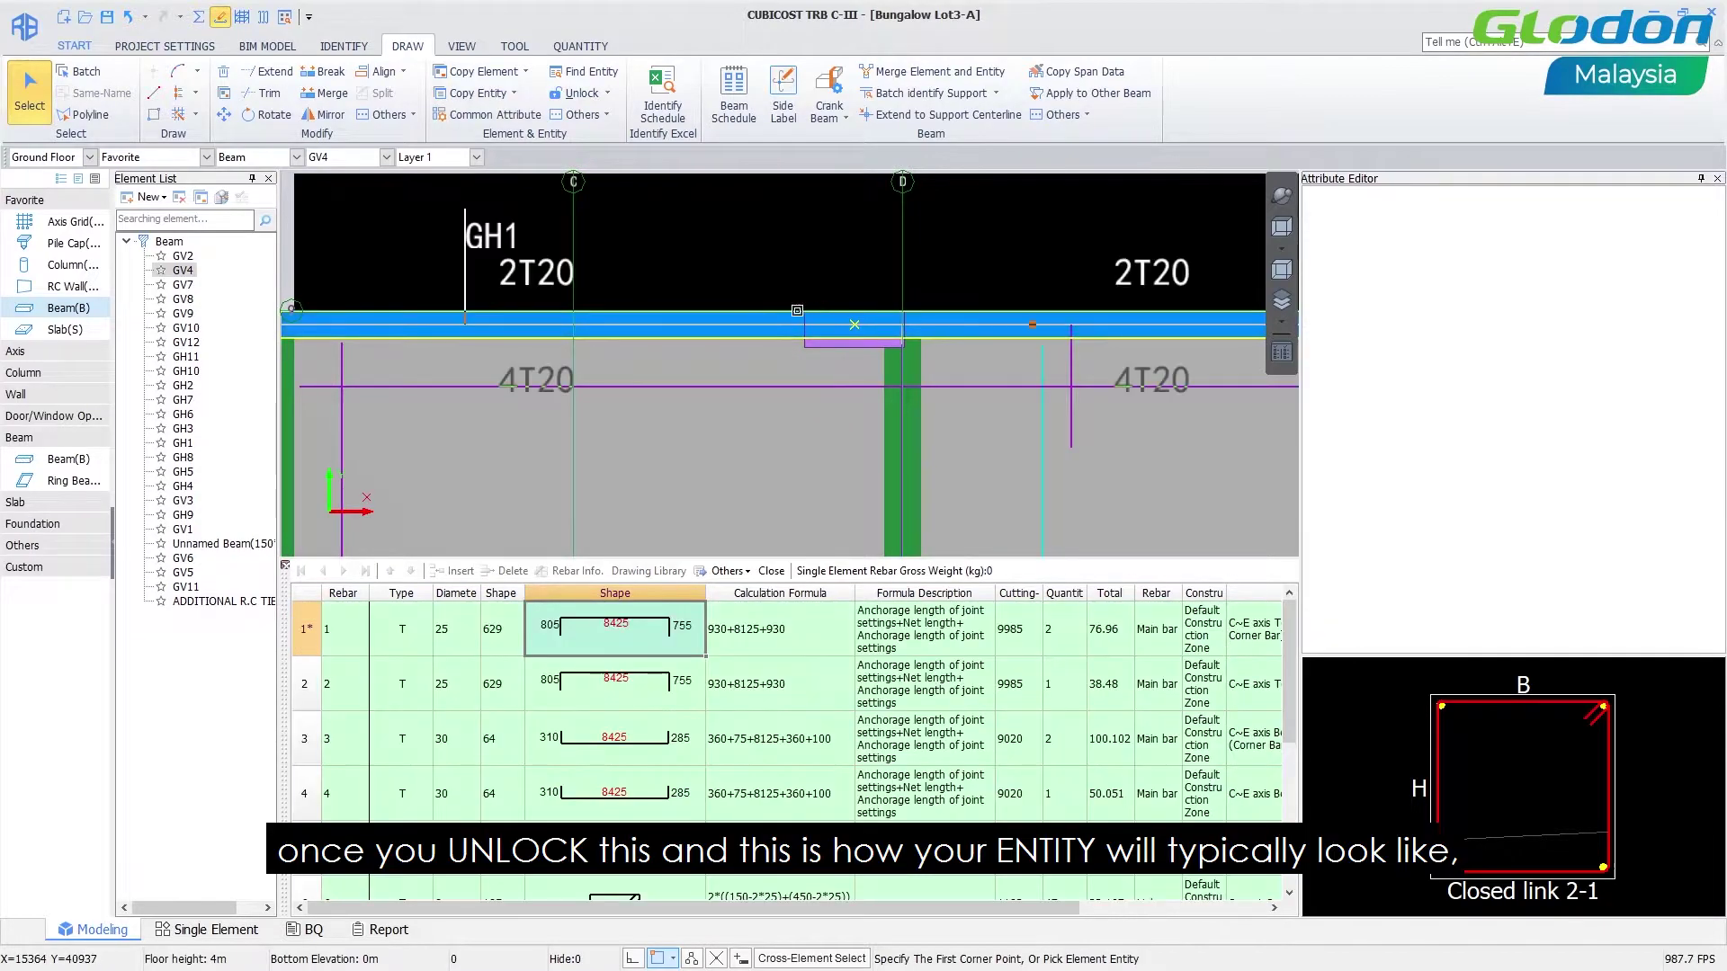
left_click(742, 328)
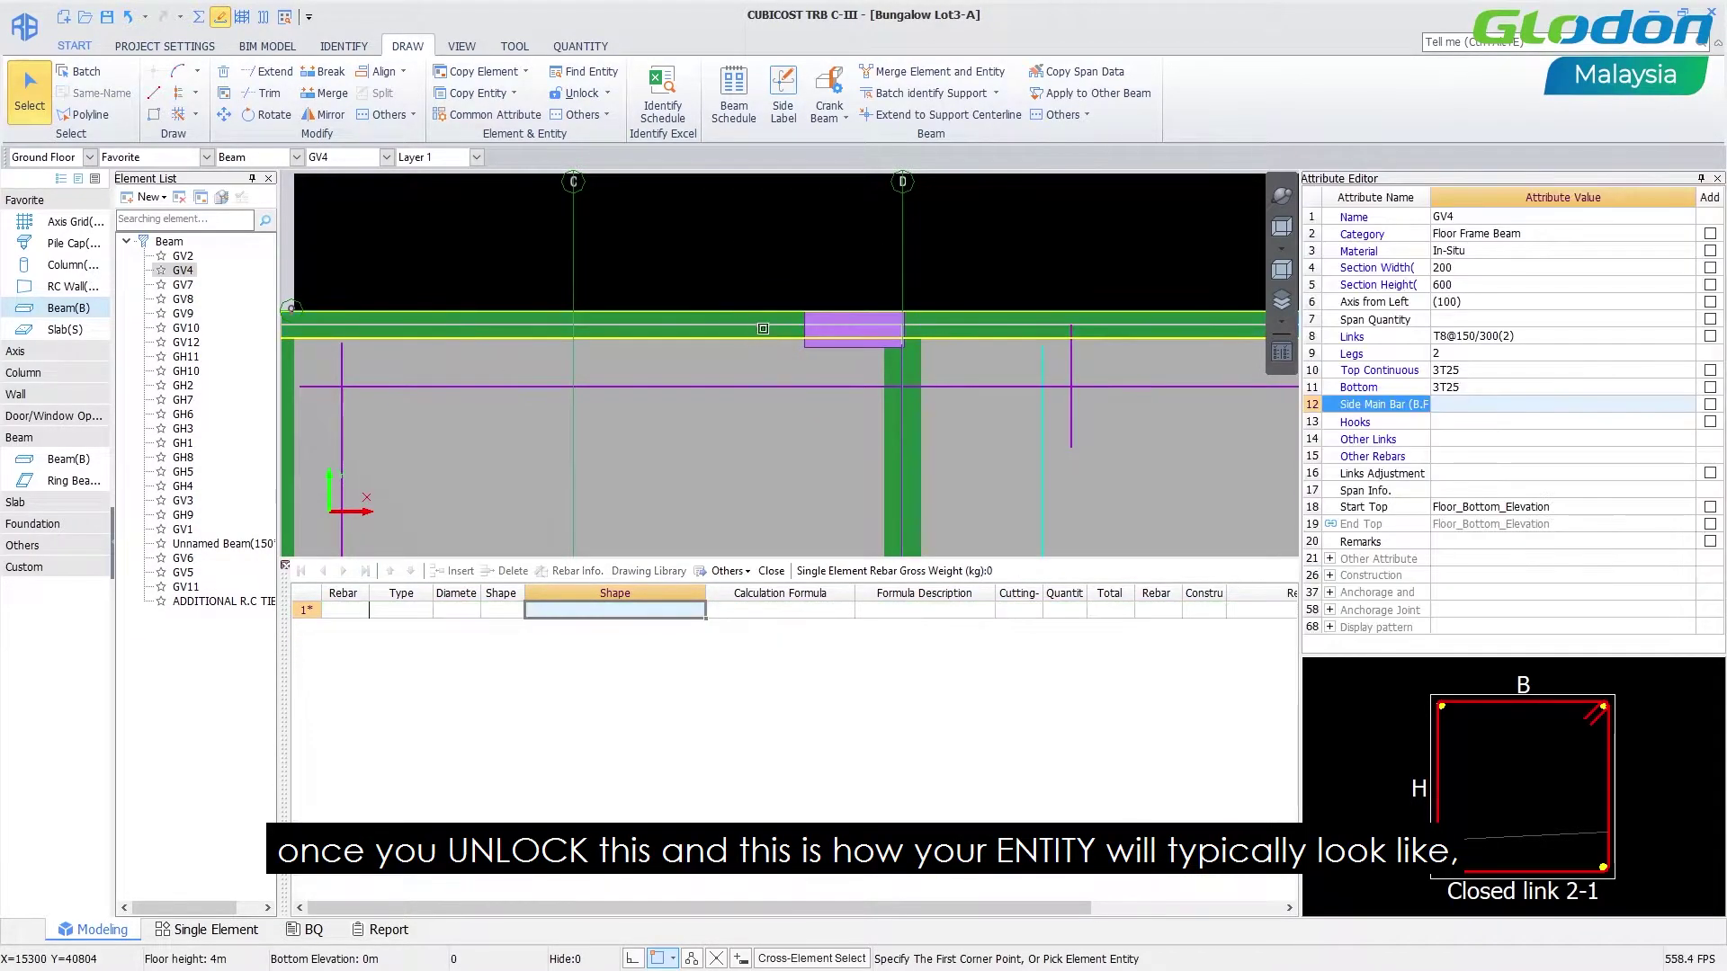
left_click(747, 320)
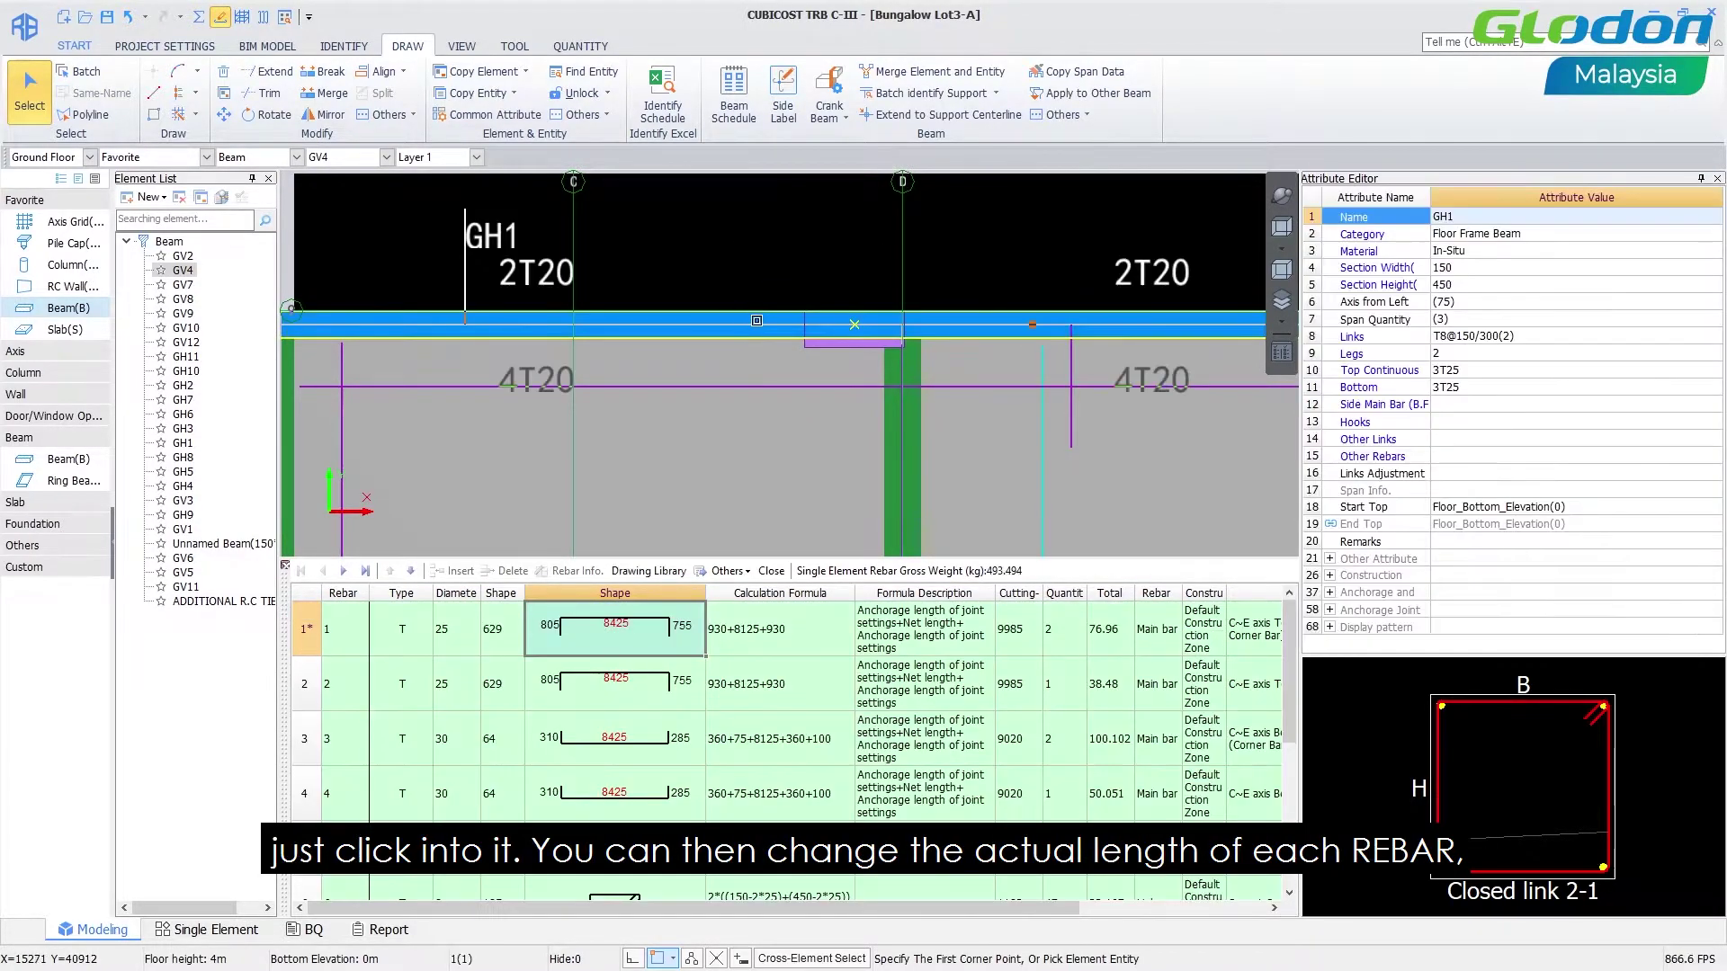
Set the main length in the shape of rebar 4 of beam GH1 to 6000.
left_click(627, 782)
left_click_drag(634, 793, 613, 793)
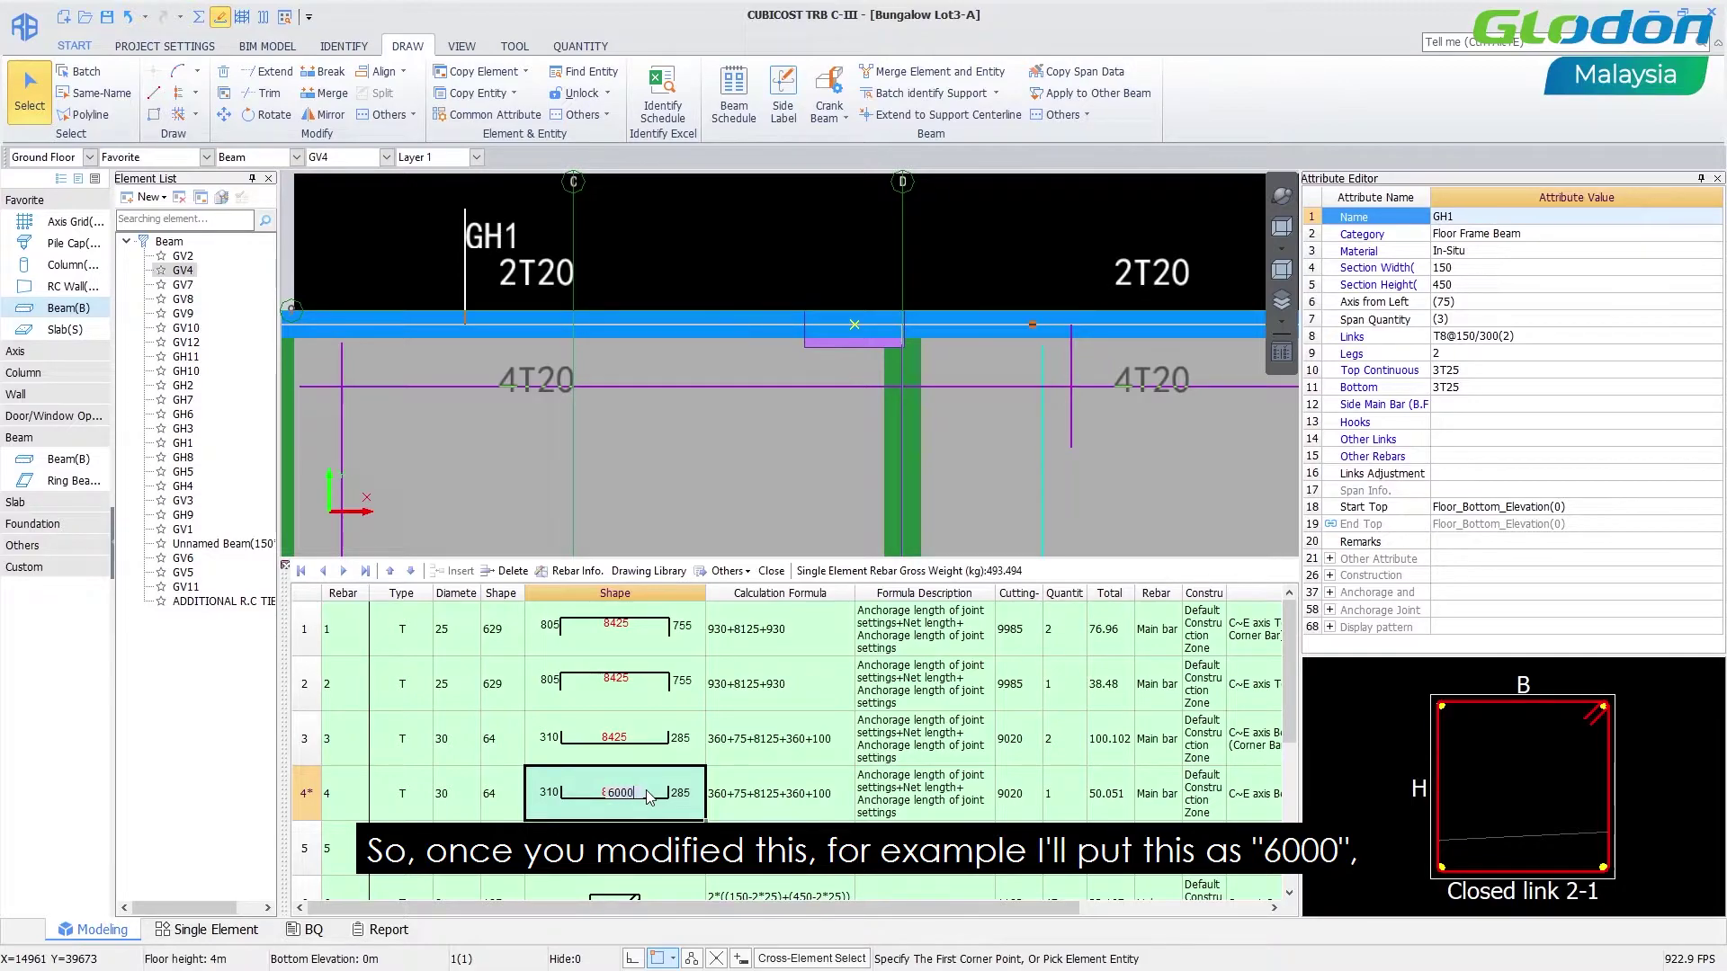
type("00")
key("Tab")
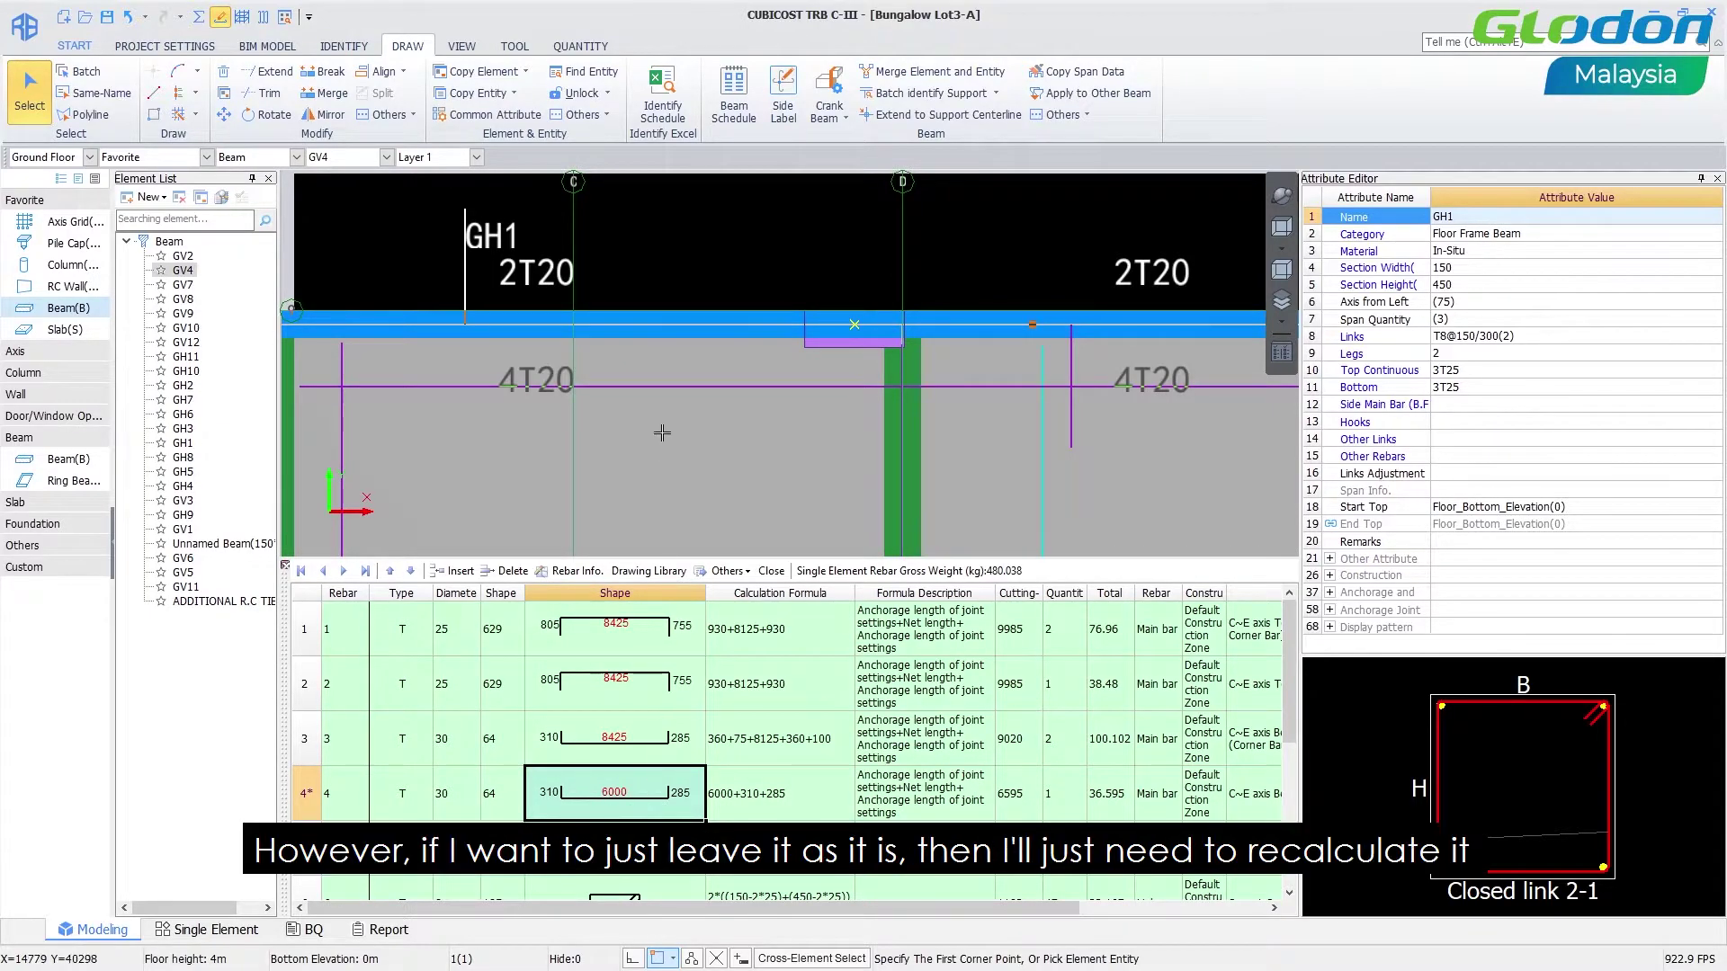
Recalculate the unlocked beam GH1, close the calculation dialogs, and reselect the beam to show its rebar details.
right_click(663, 330)
left_click(743, 959)
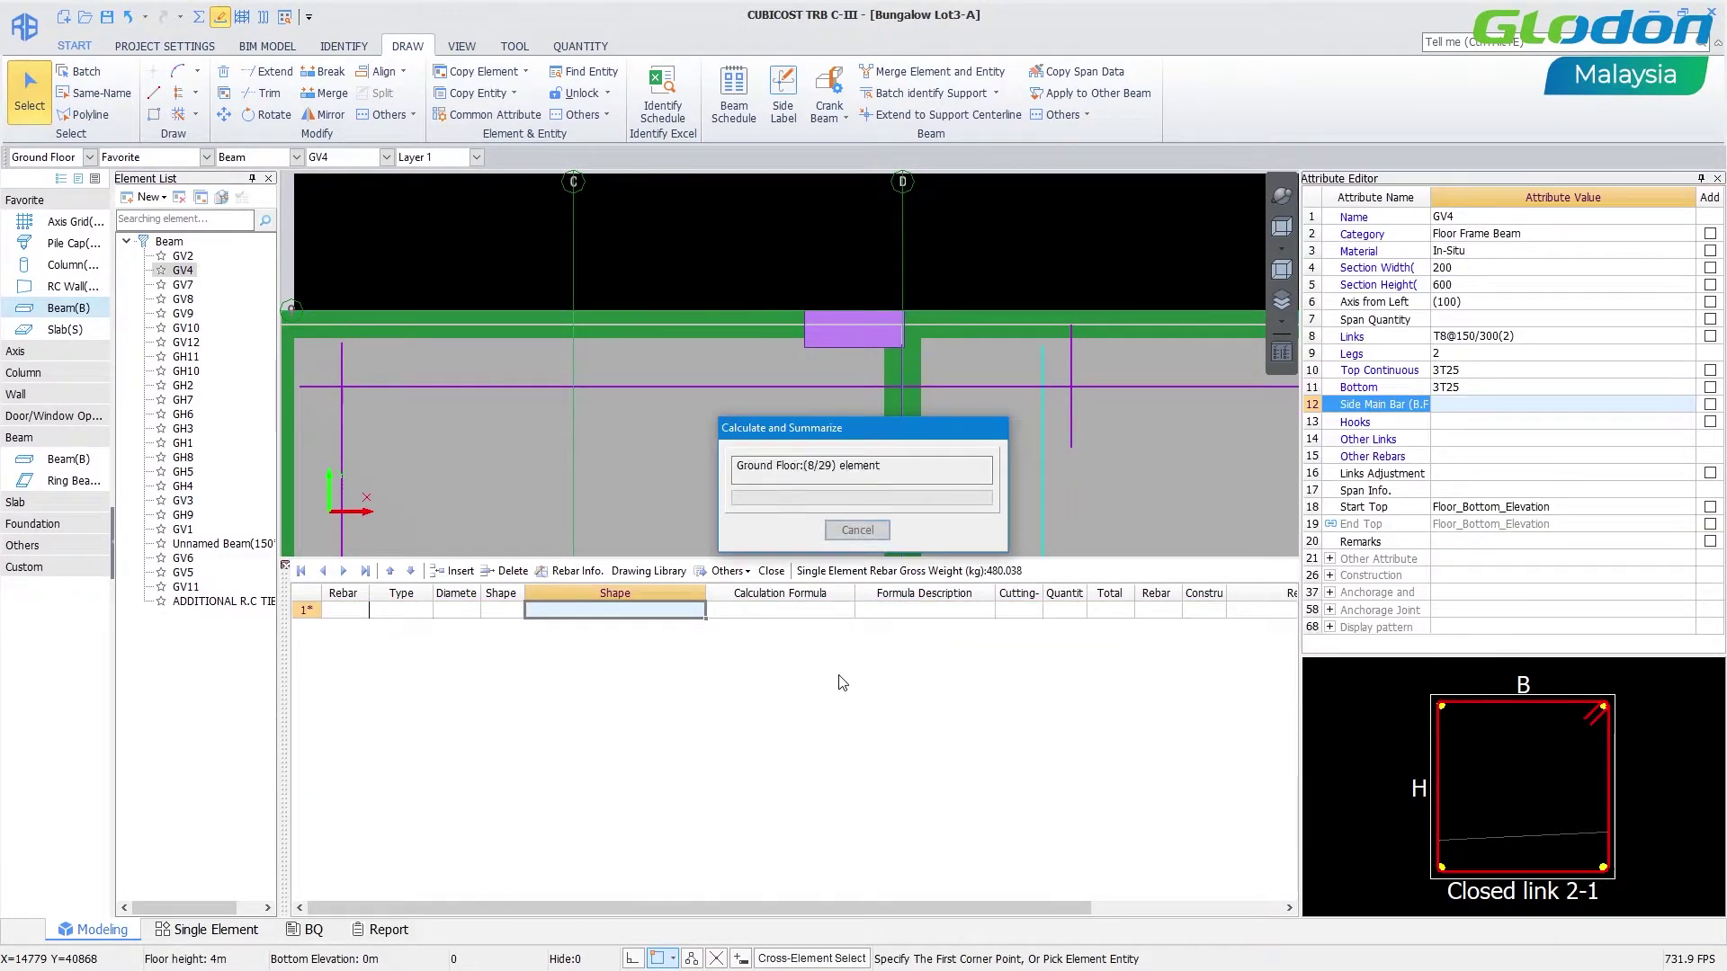
left_click(857, 530)
left_click(855, 326)
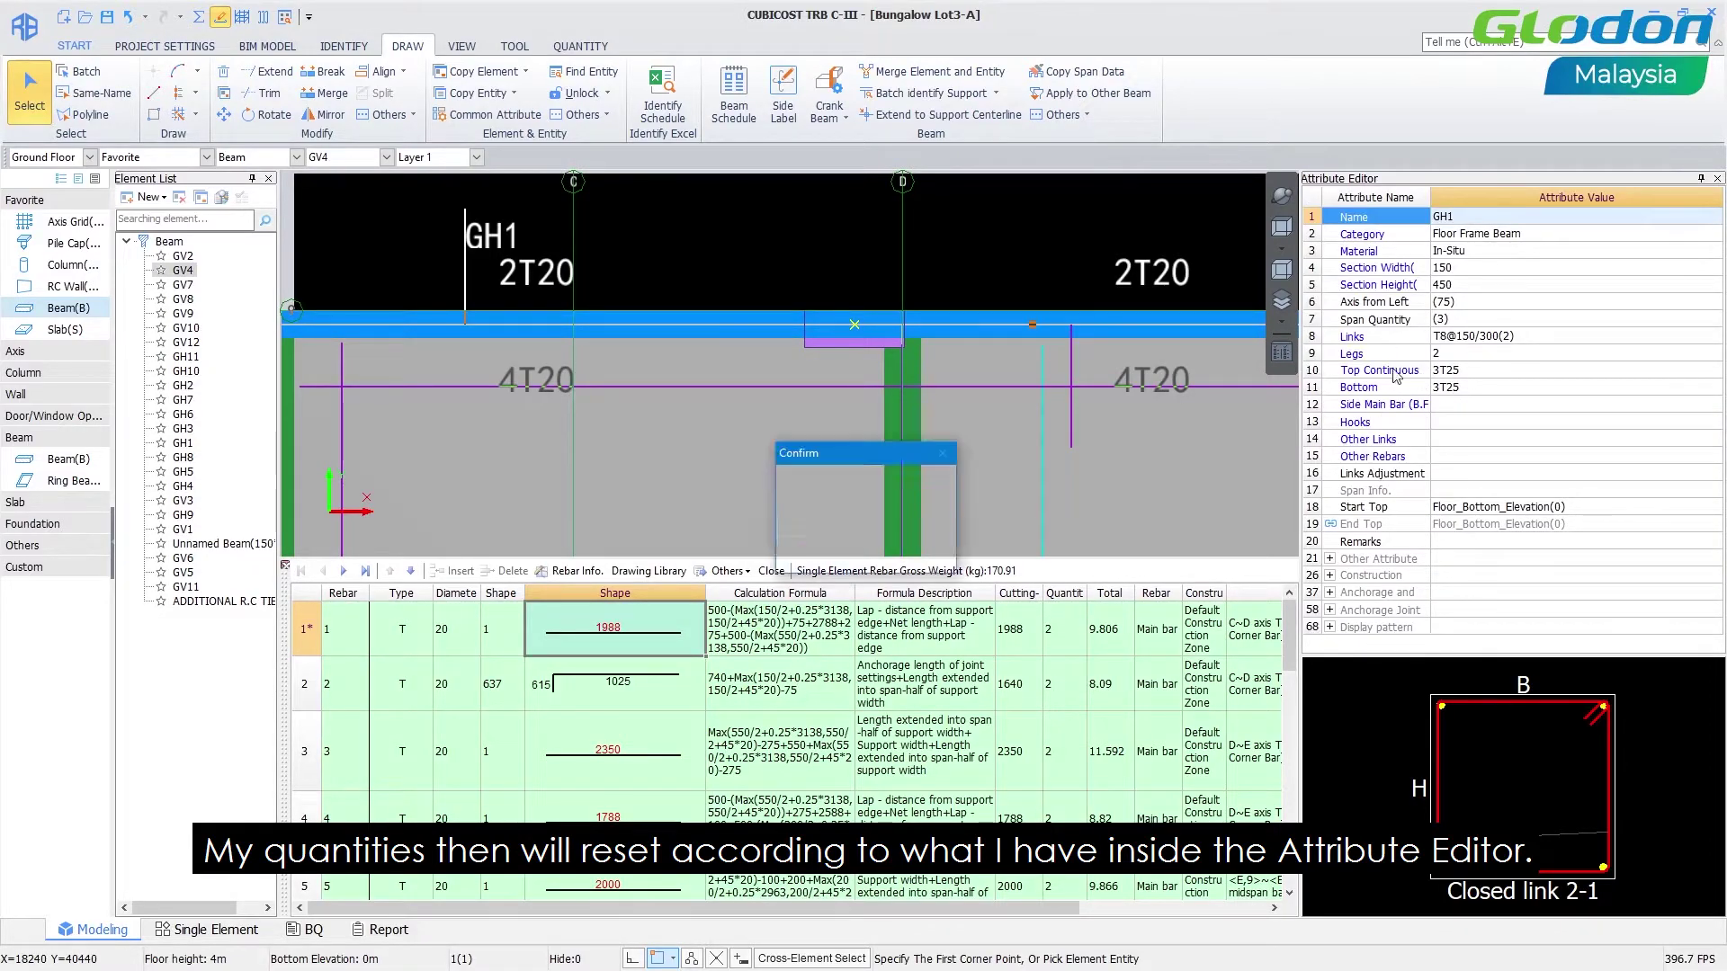
left_click(908, 554)
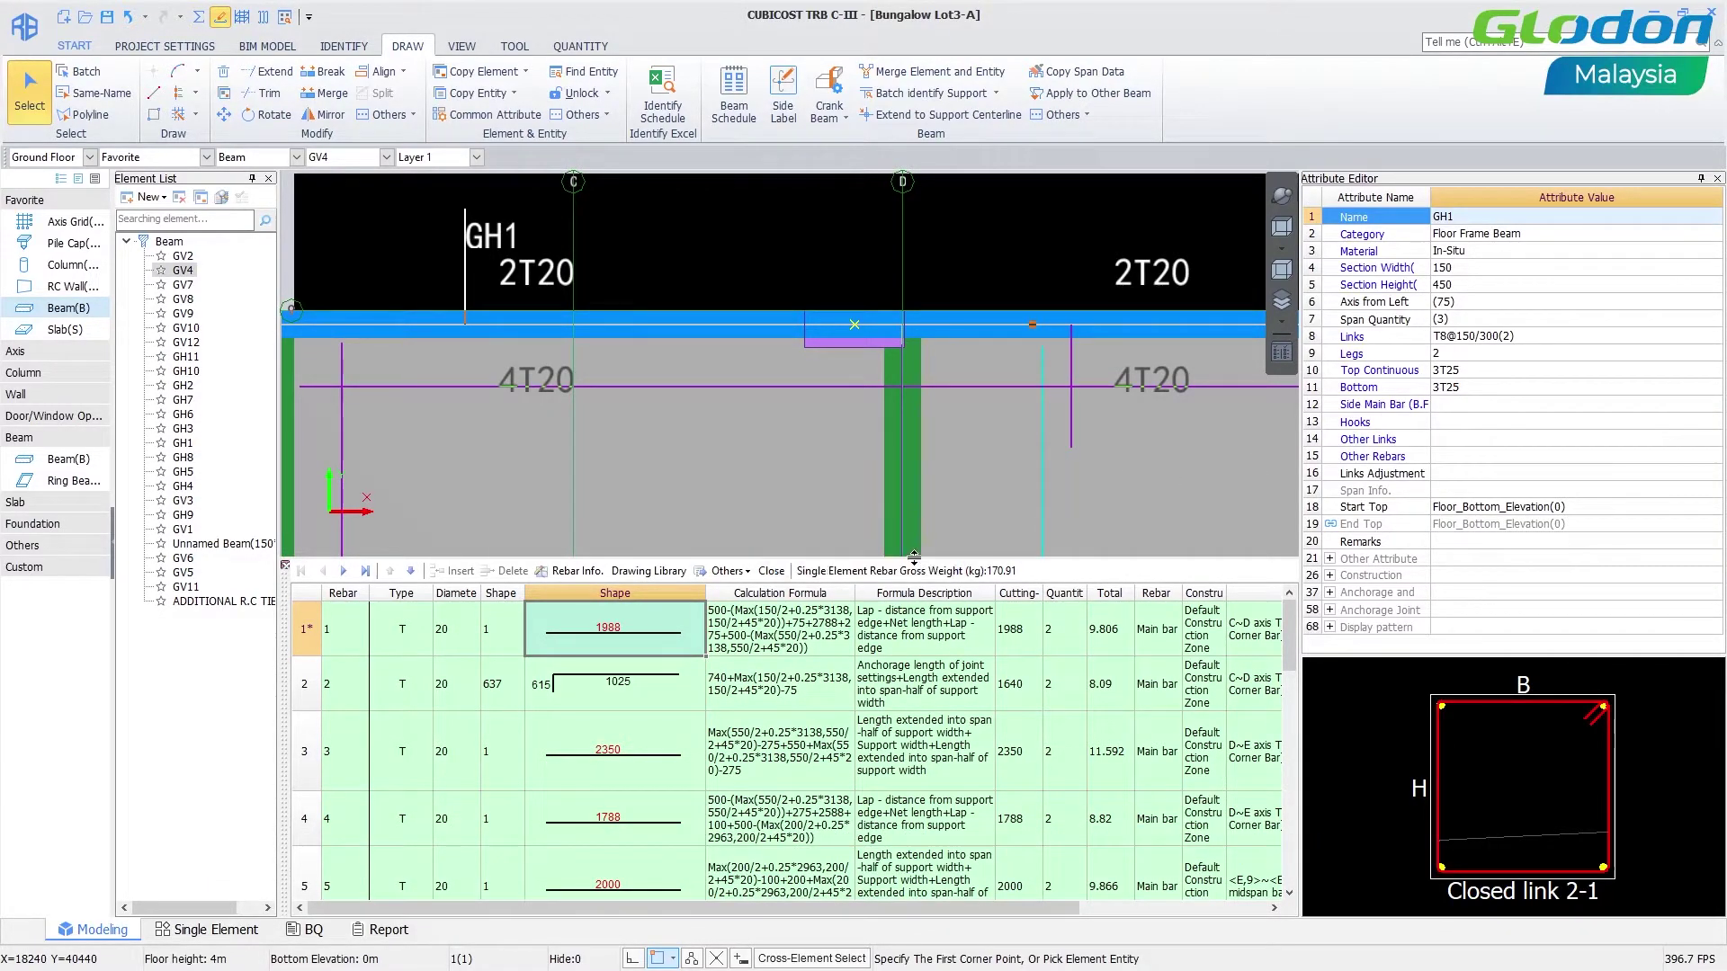
Review the recalculated rebar rows of beam GH1 and set the shape length of rebar 3 to 3000.
left_click(611, 781)
scroll(612, 781, "down", 3)
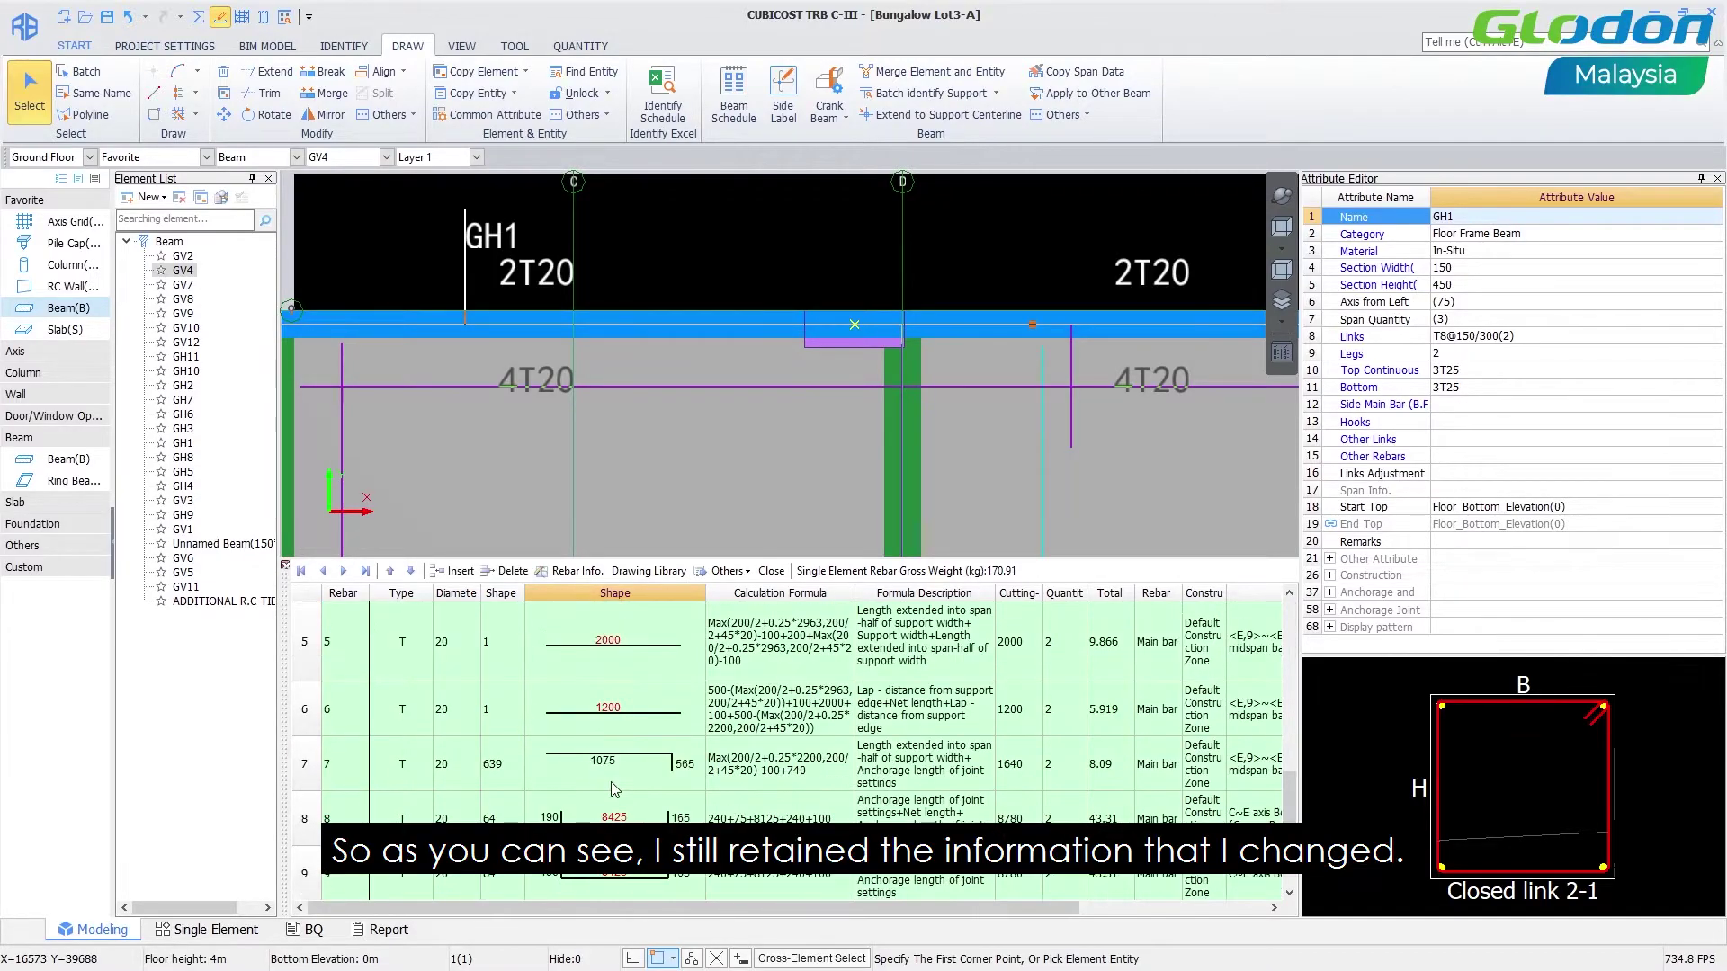
scroll(640, 752, "up", 3)
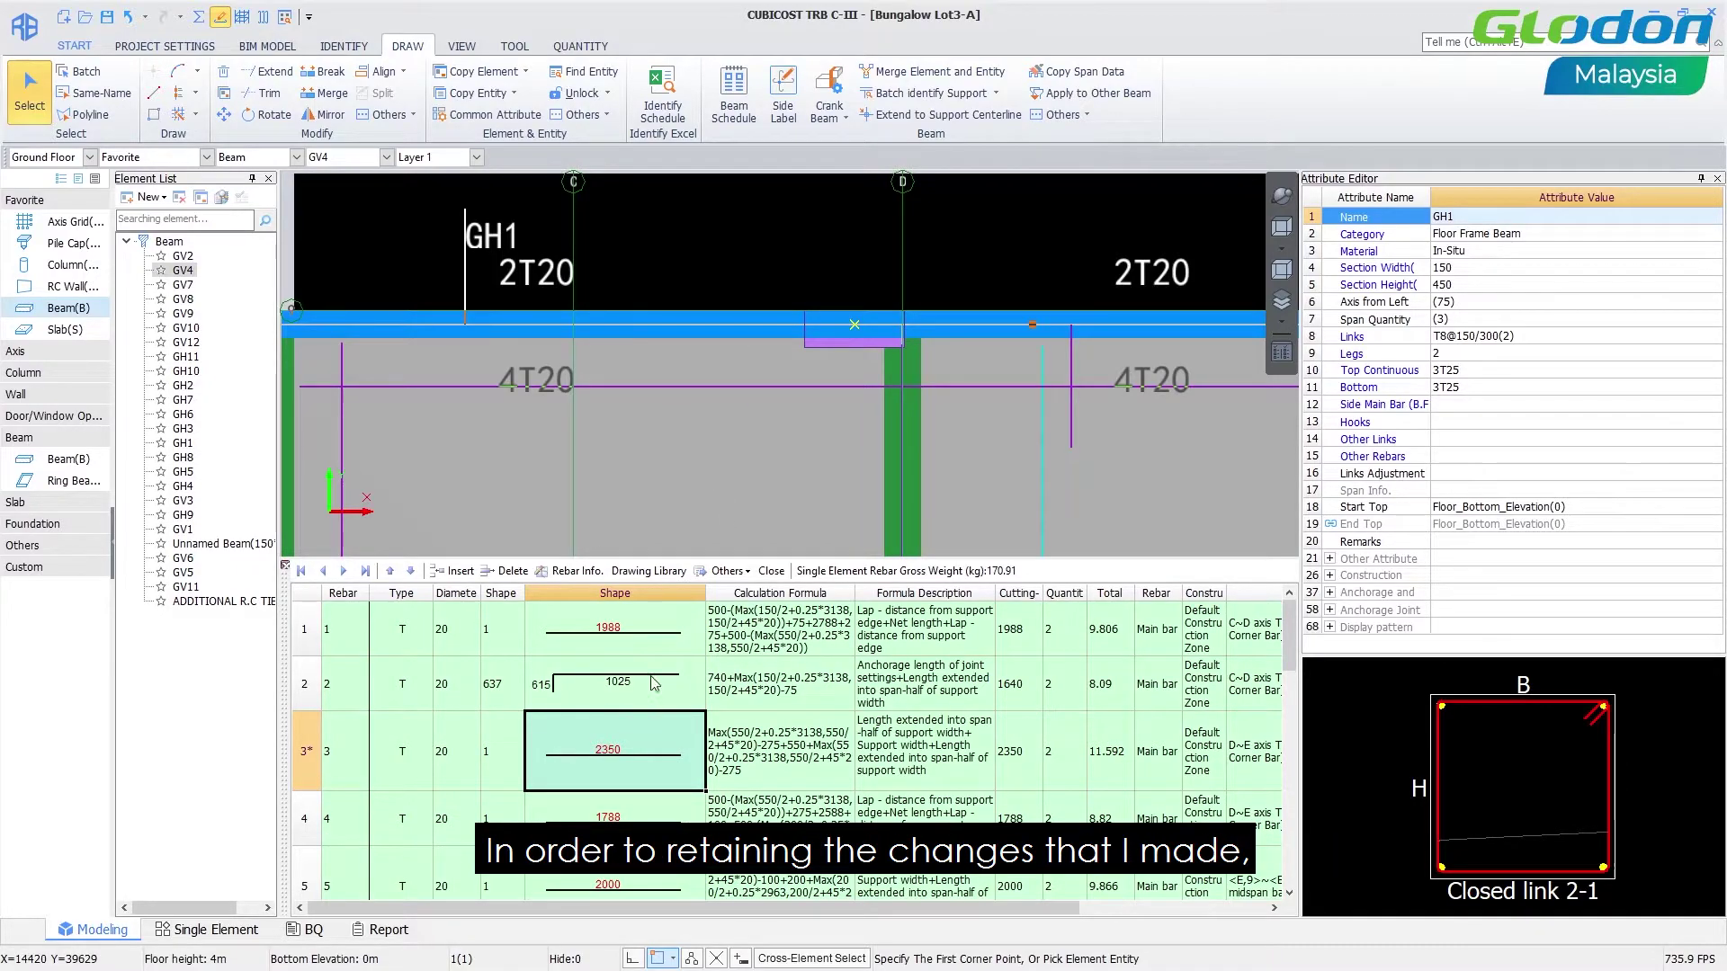
double_click(608, 749)
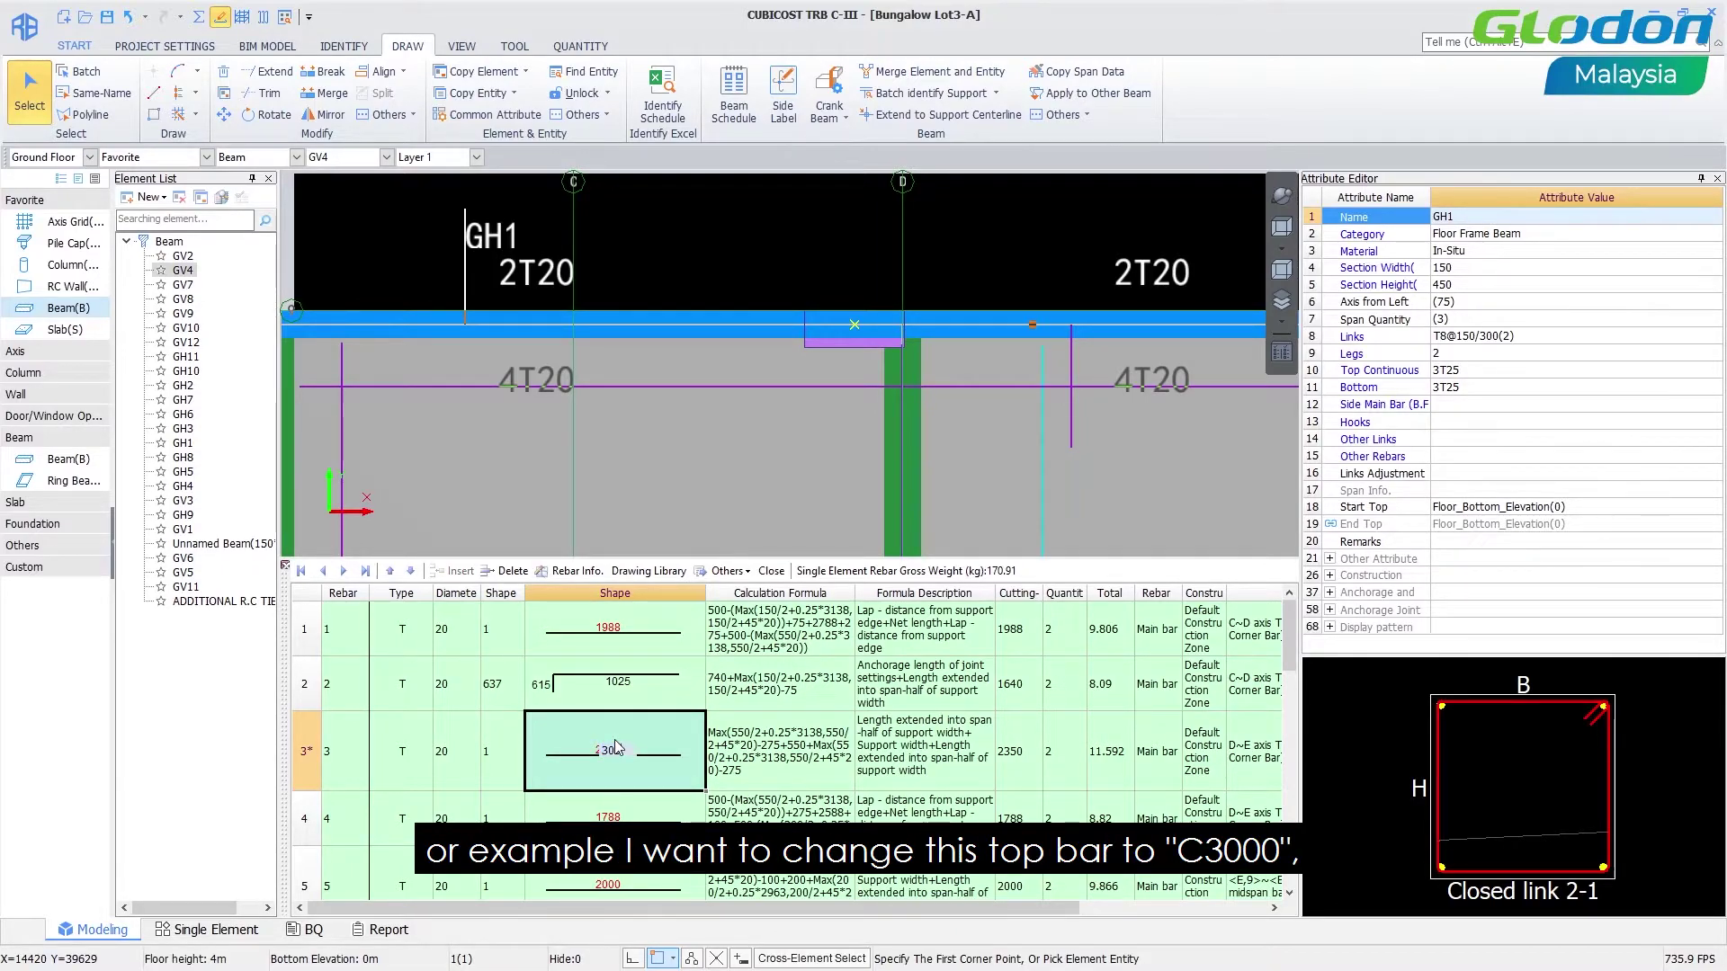
type("3000")
key("Return")
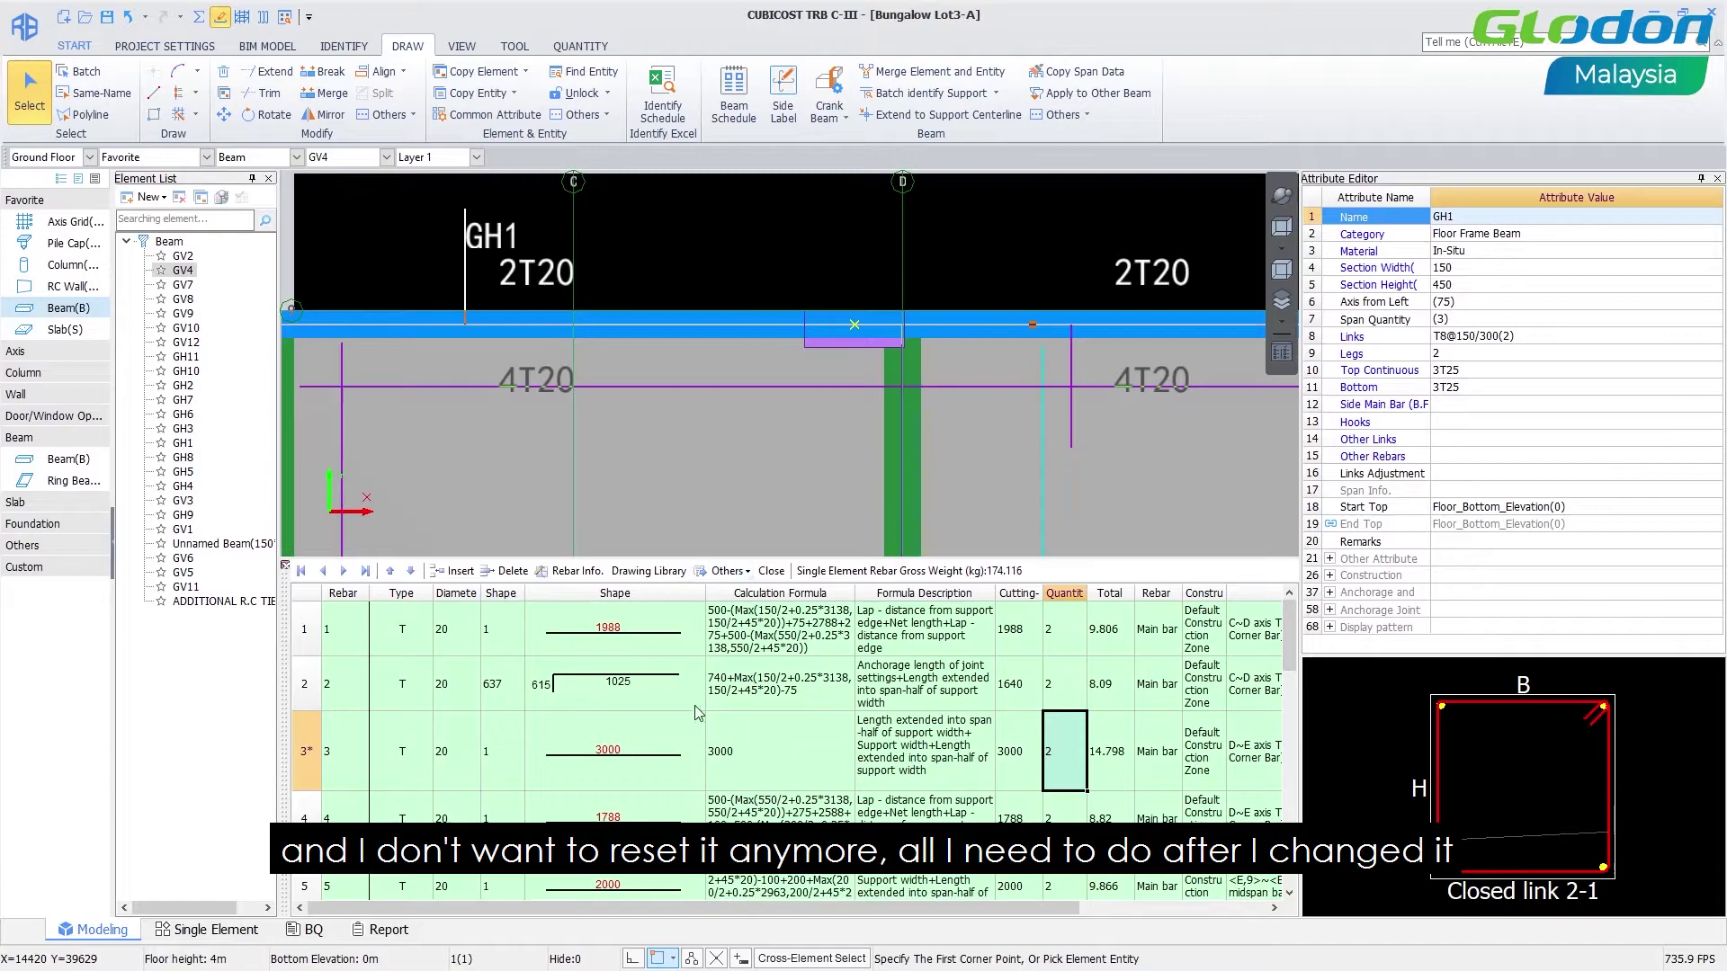
Lock beam GH1 with its edited rebar length and confirm the locking.
right_click(643, 334)
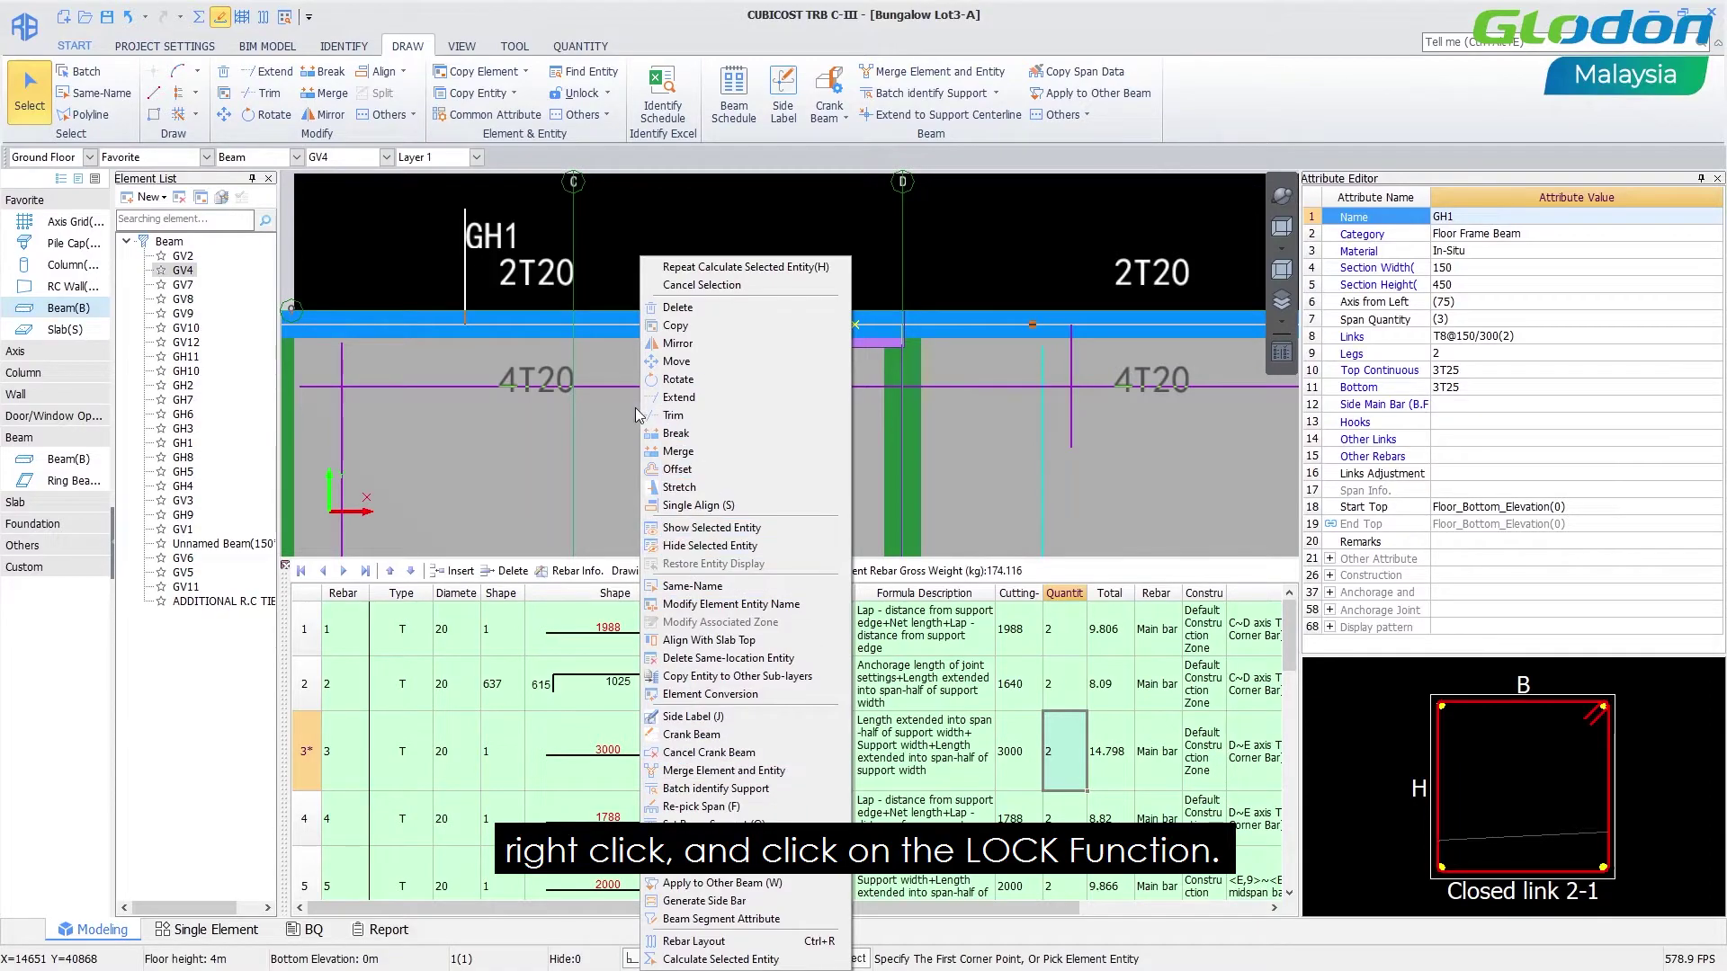
left_click(602, 493)
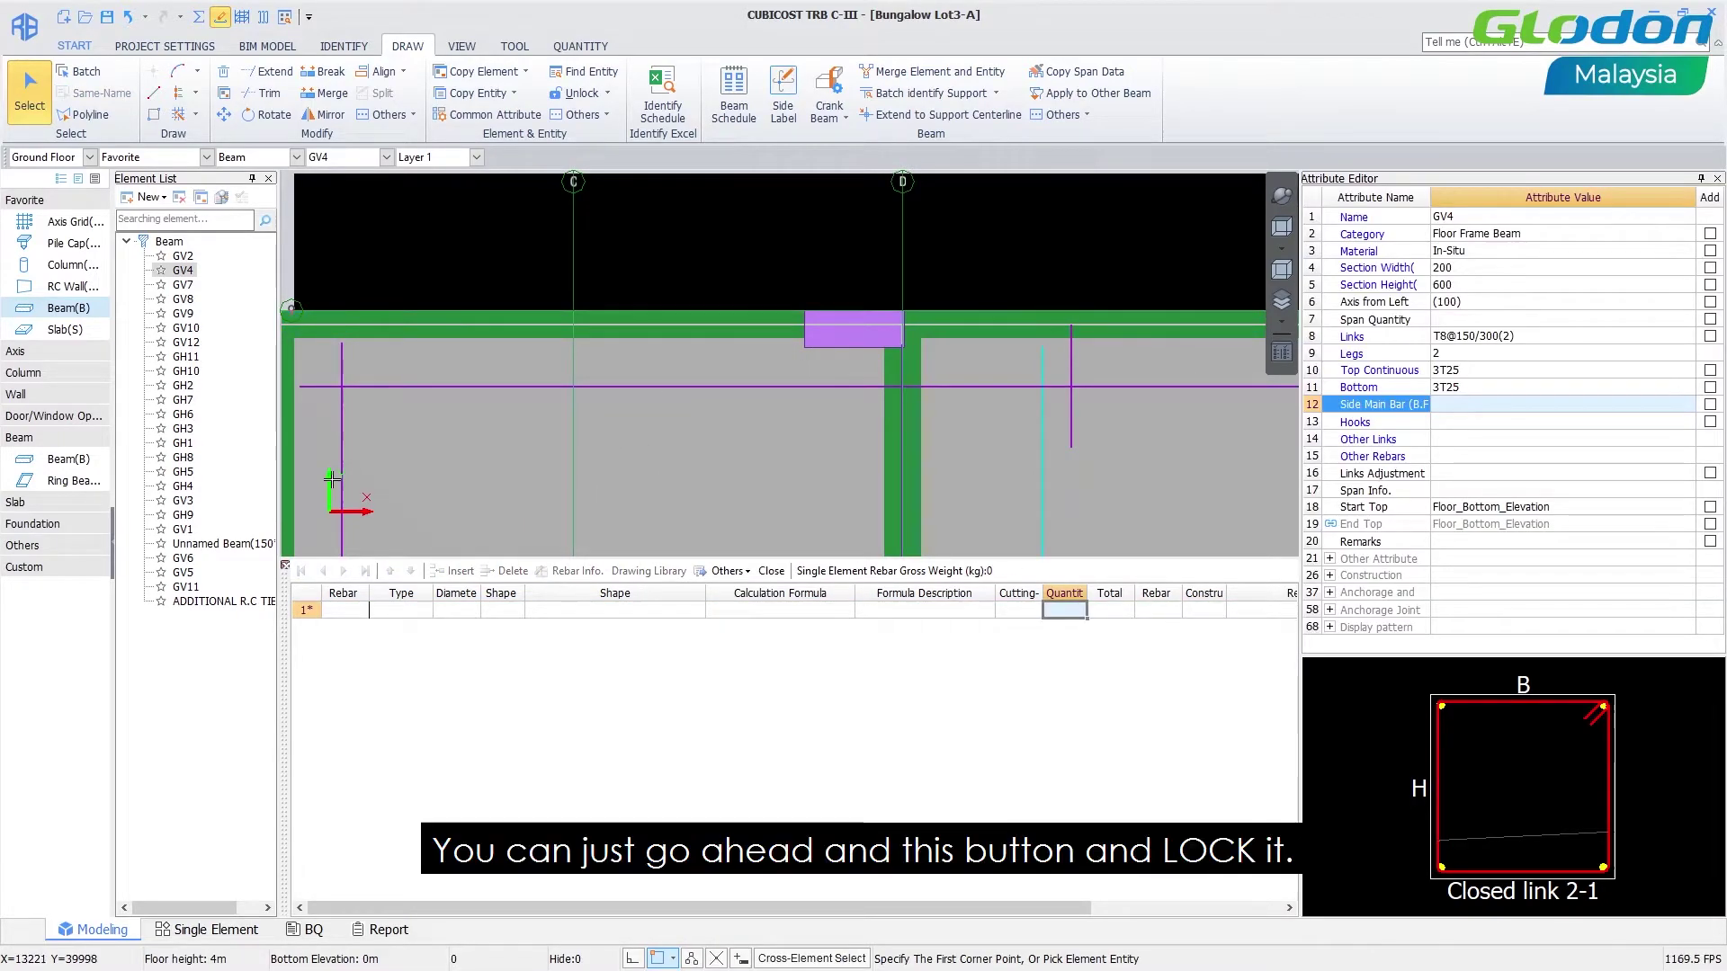
left_click(562, 311)
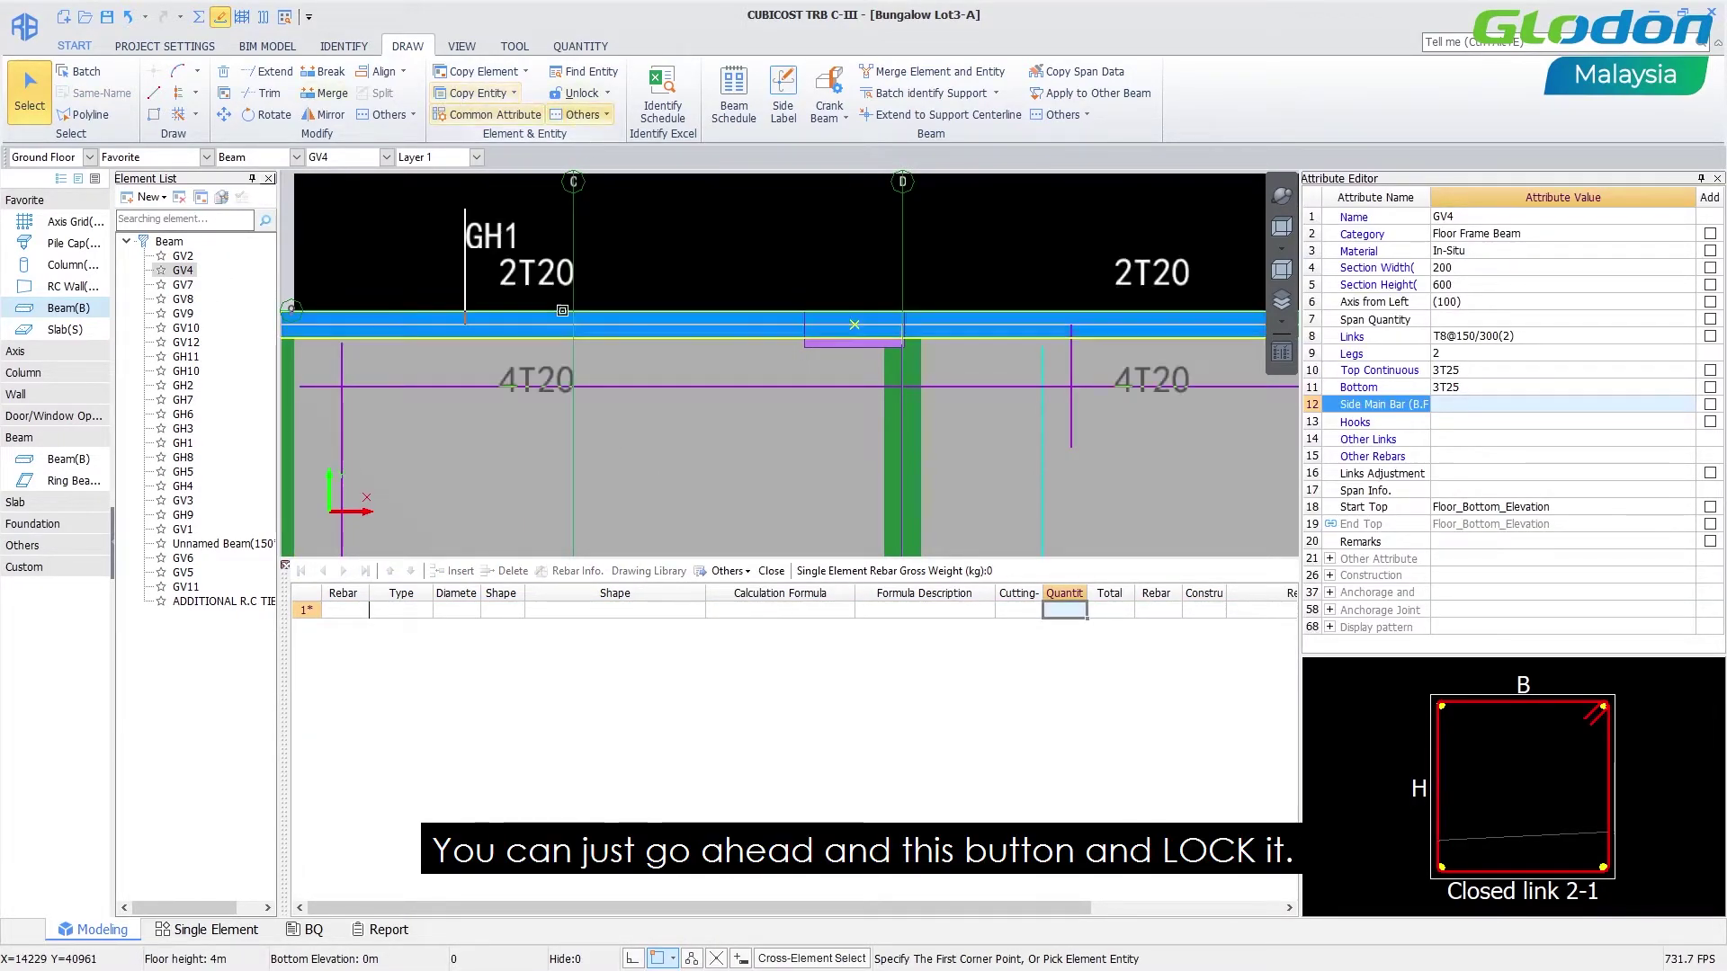
left_click(607, 92)
left_click(612, 117)
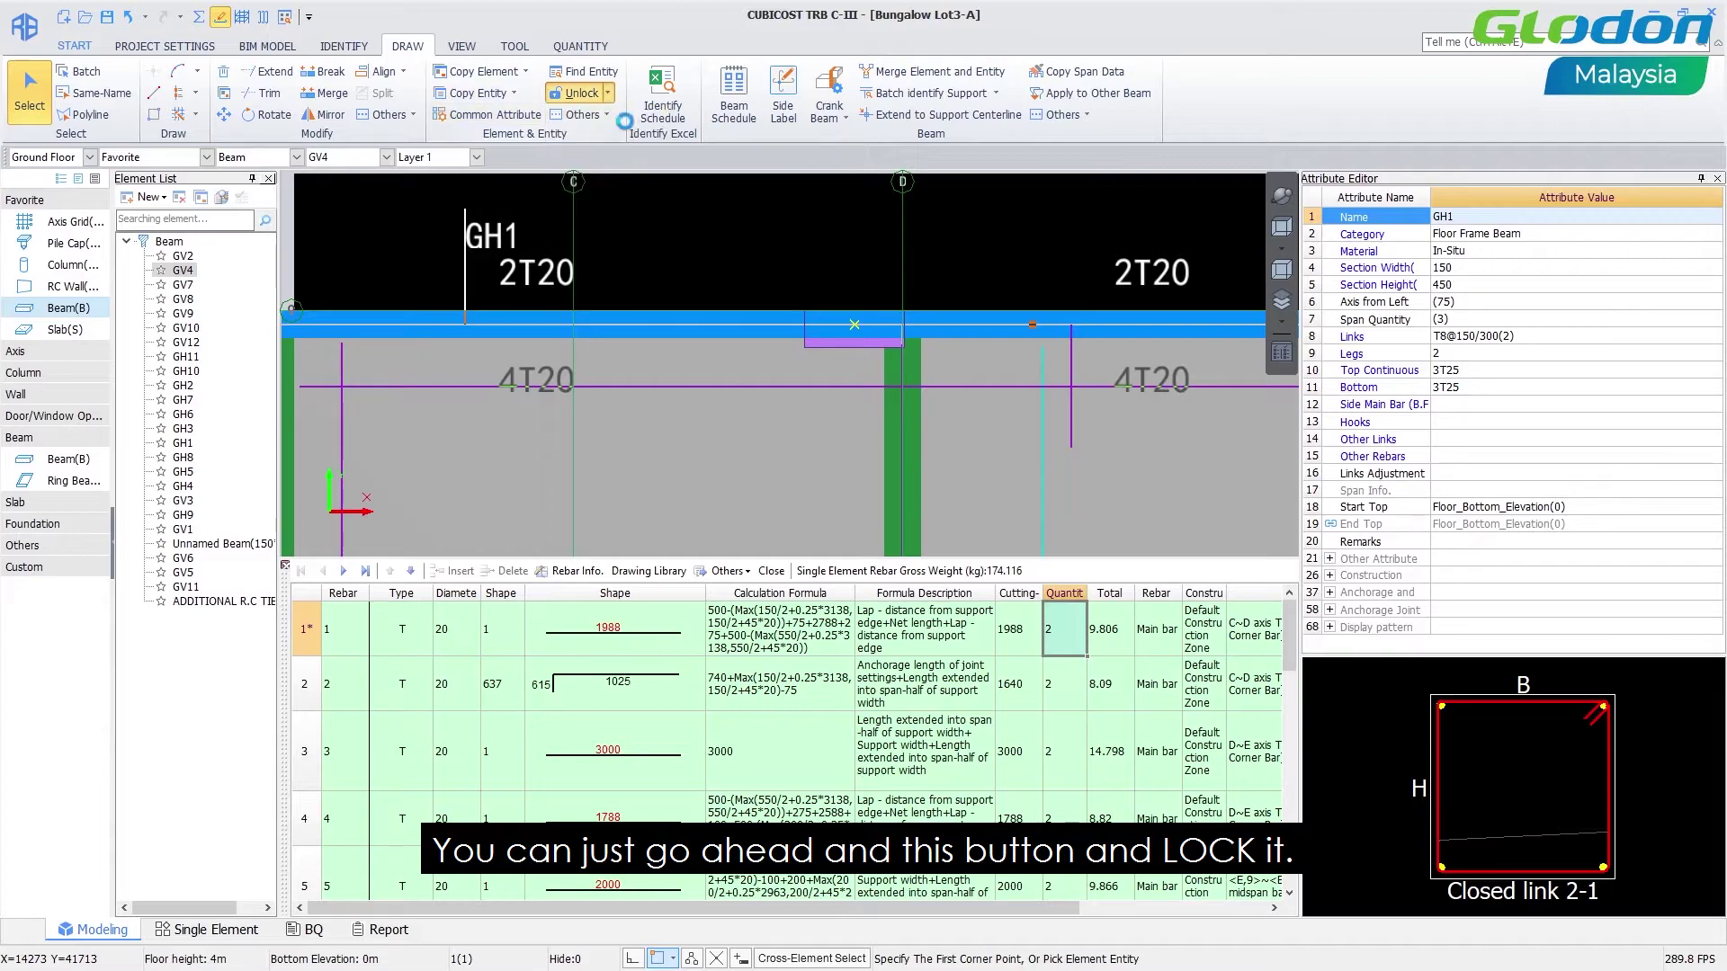
left_click(898, 493)
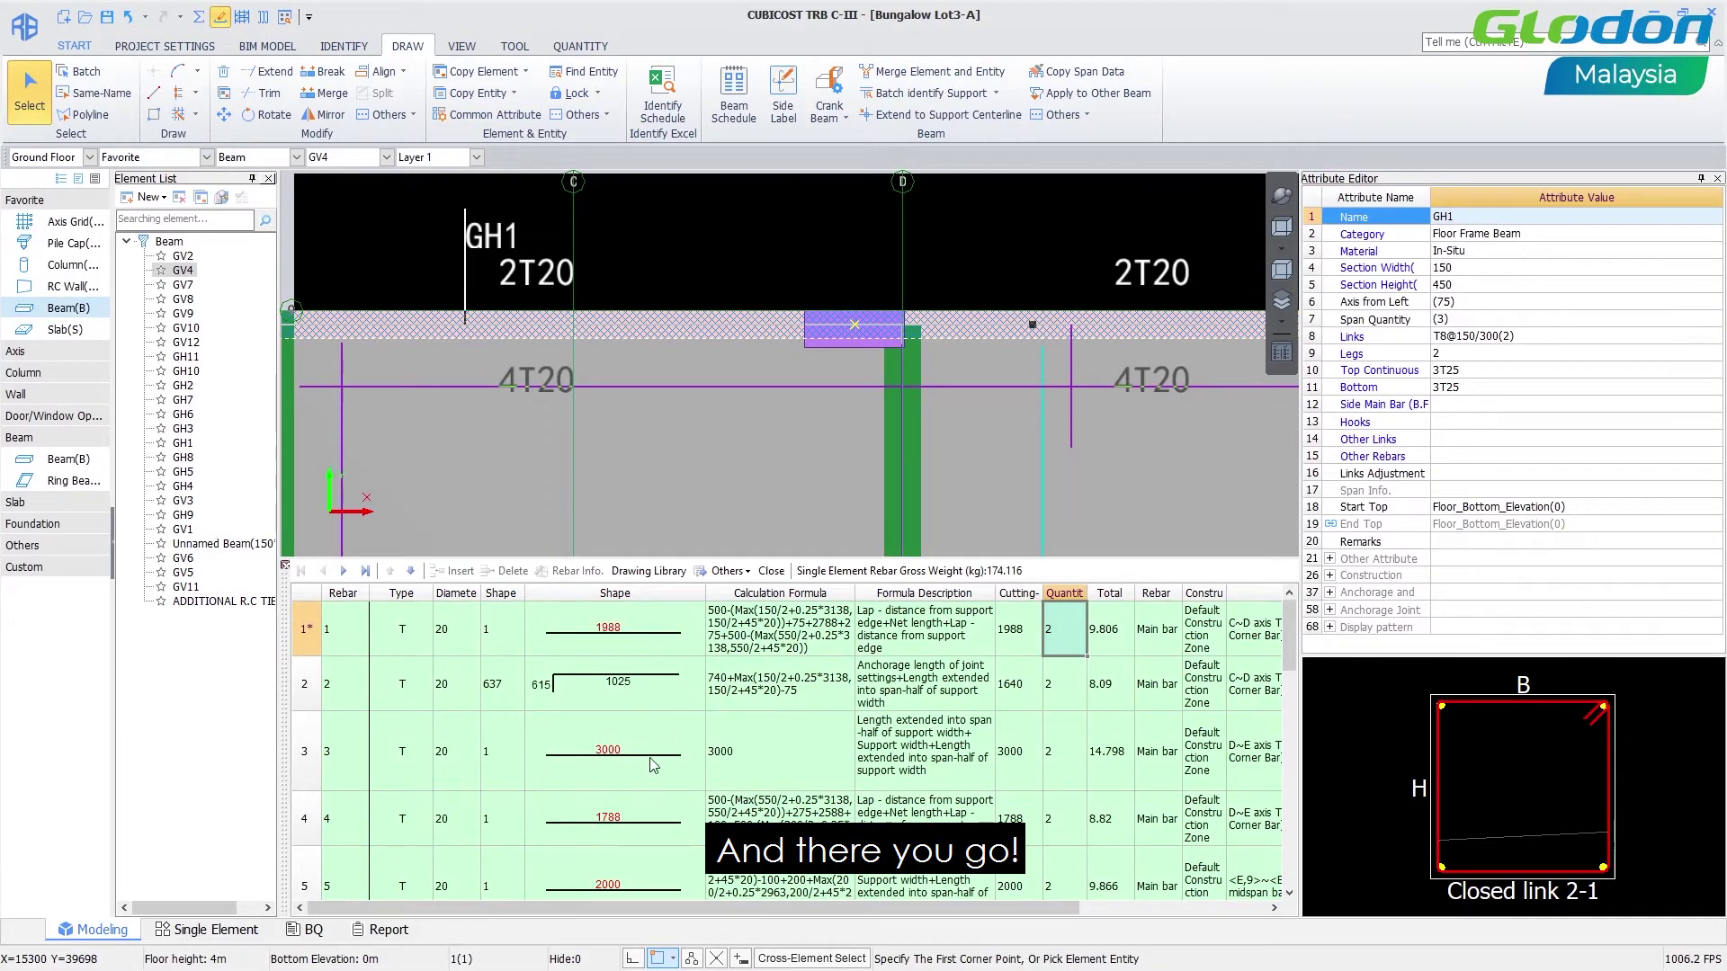
Set the top continuous bar attribute of the locked beam GH1 to 3T40.
left_click(1445, 369)
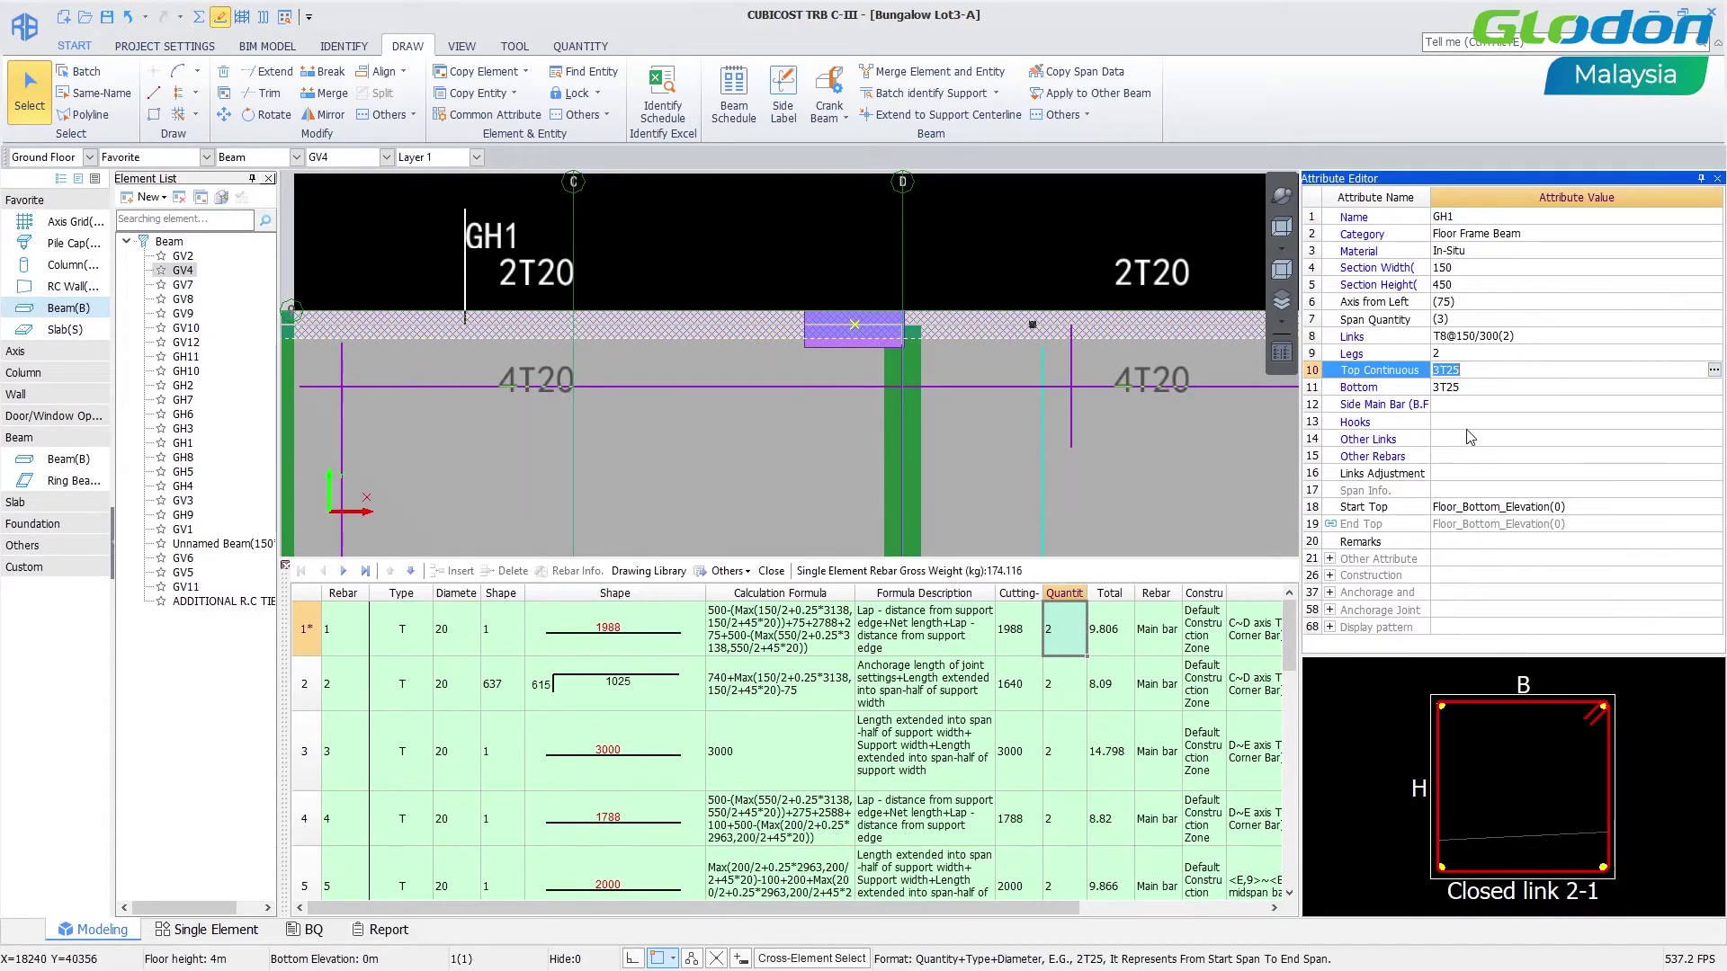
left_click(1444, 370)
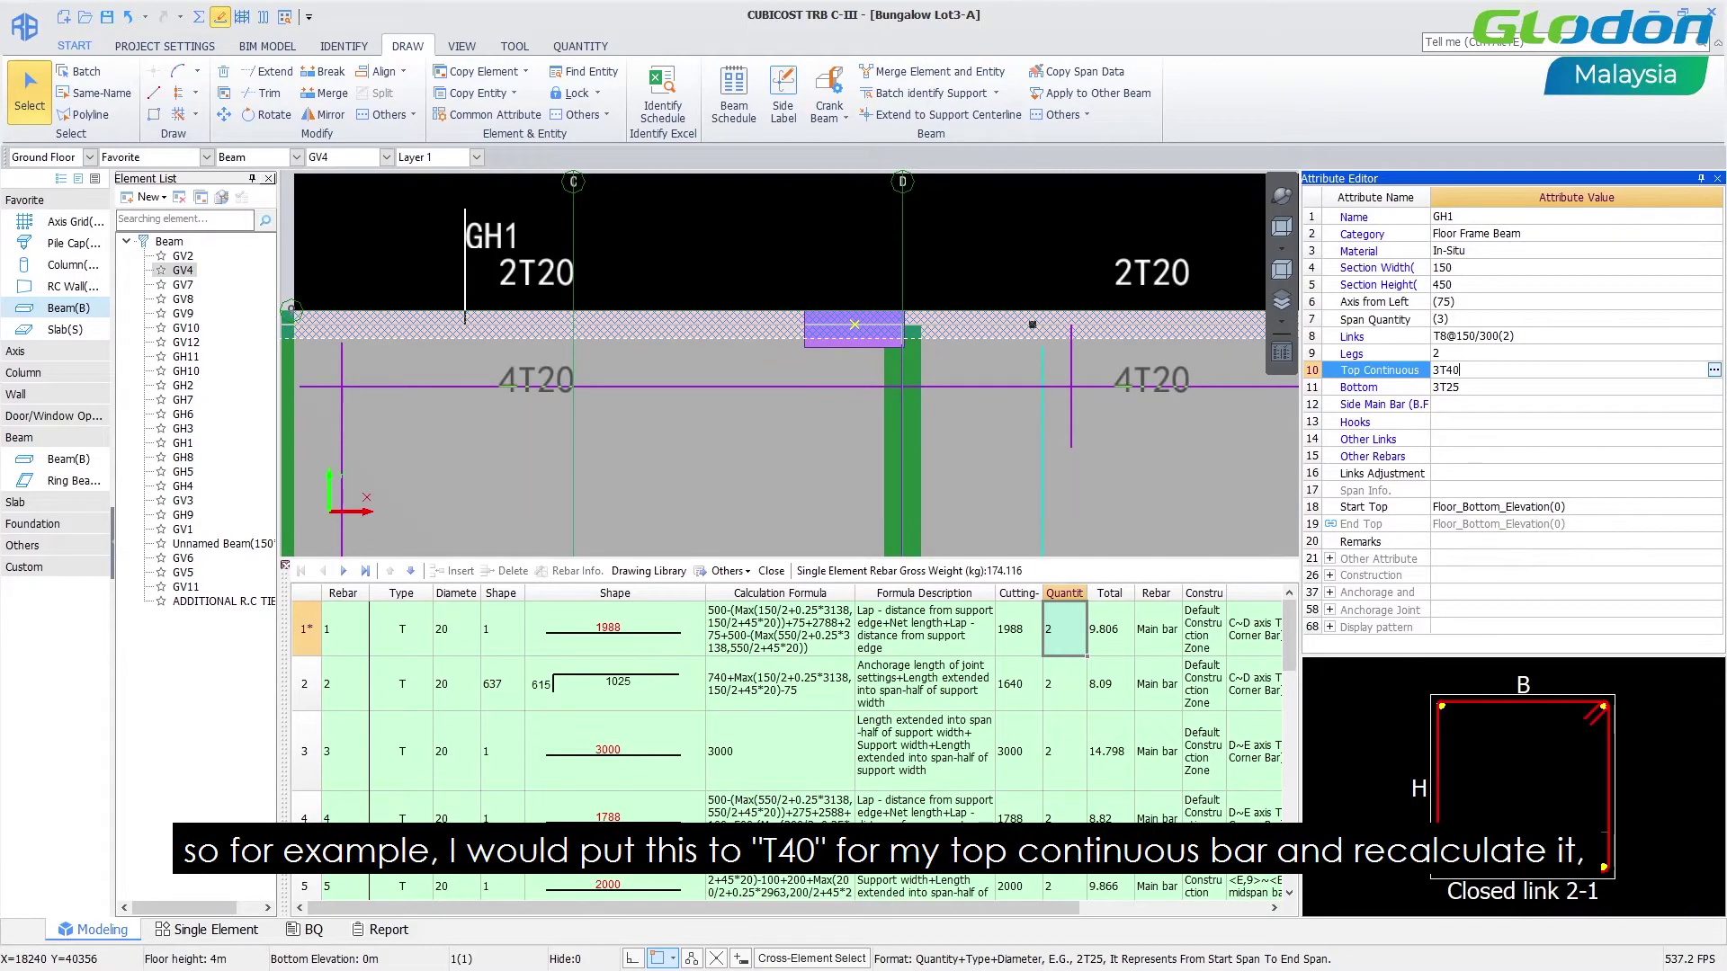
key("Return")
Recalculate the locked beam GH1 after the top continuous bar edit and reselect it to show its rebar details.
right_click(917, 257)
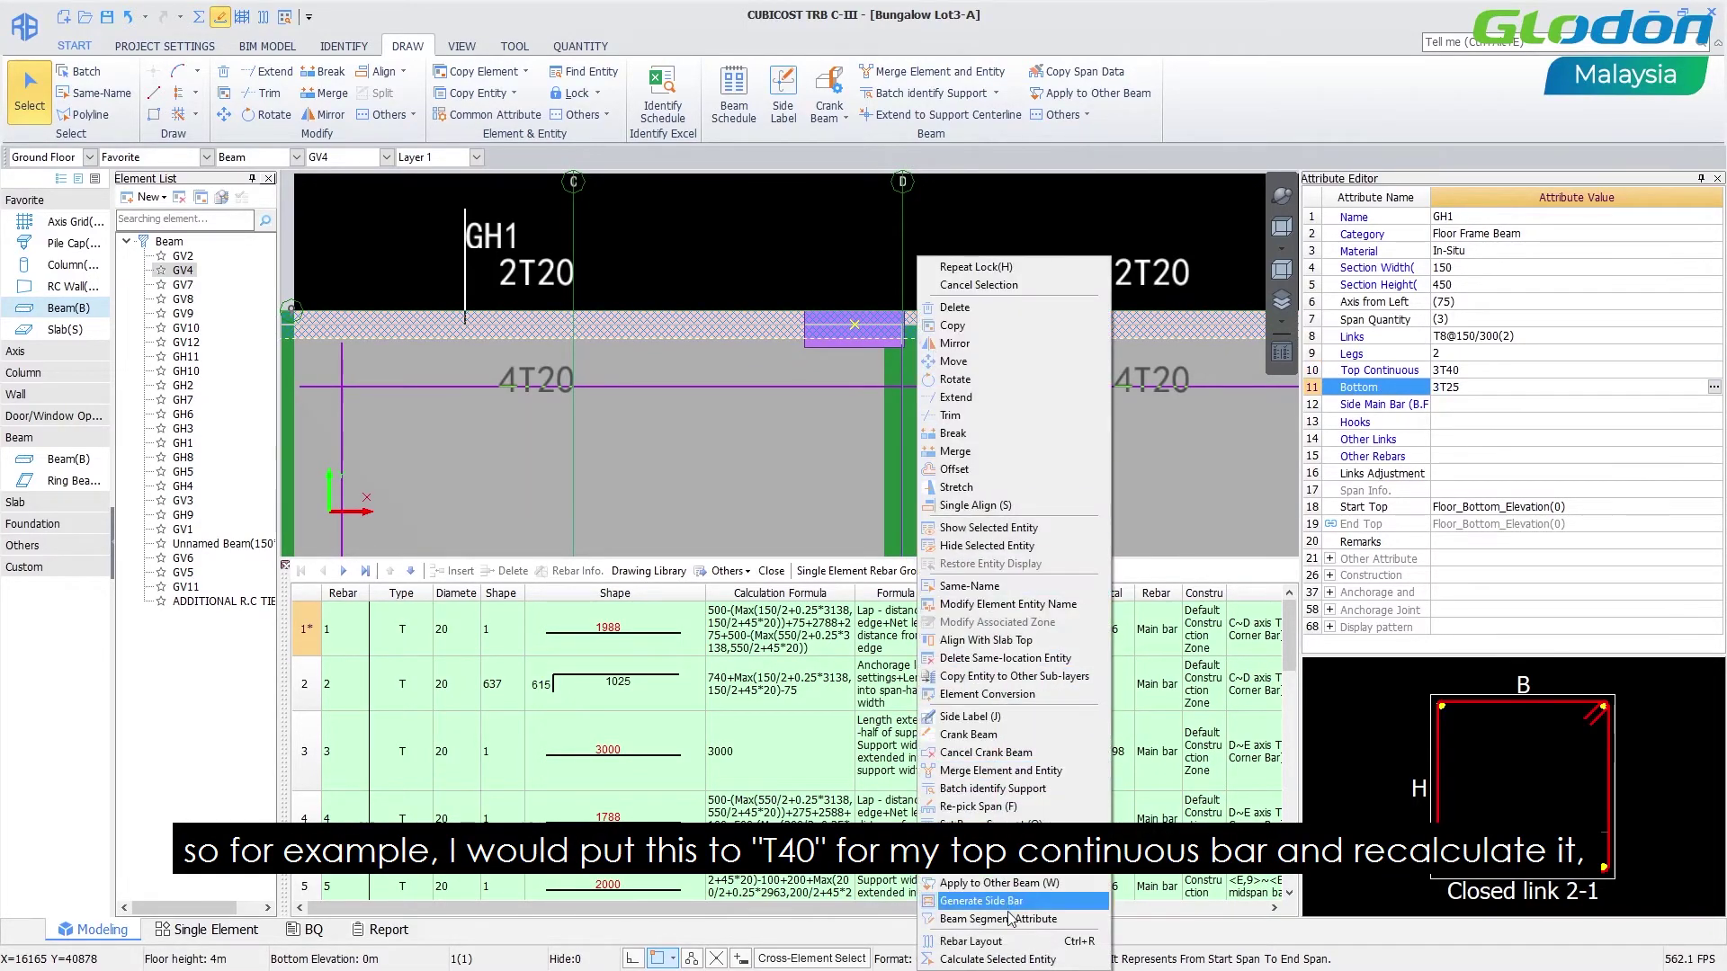
left_click(1012, 959)
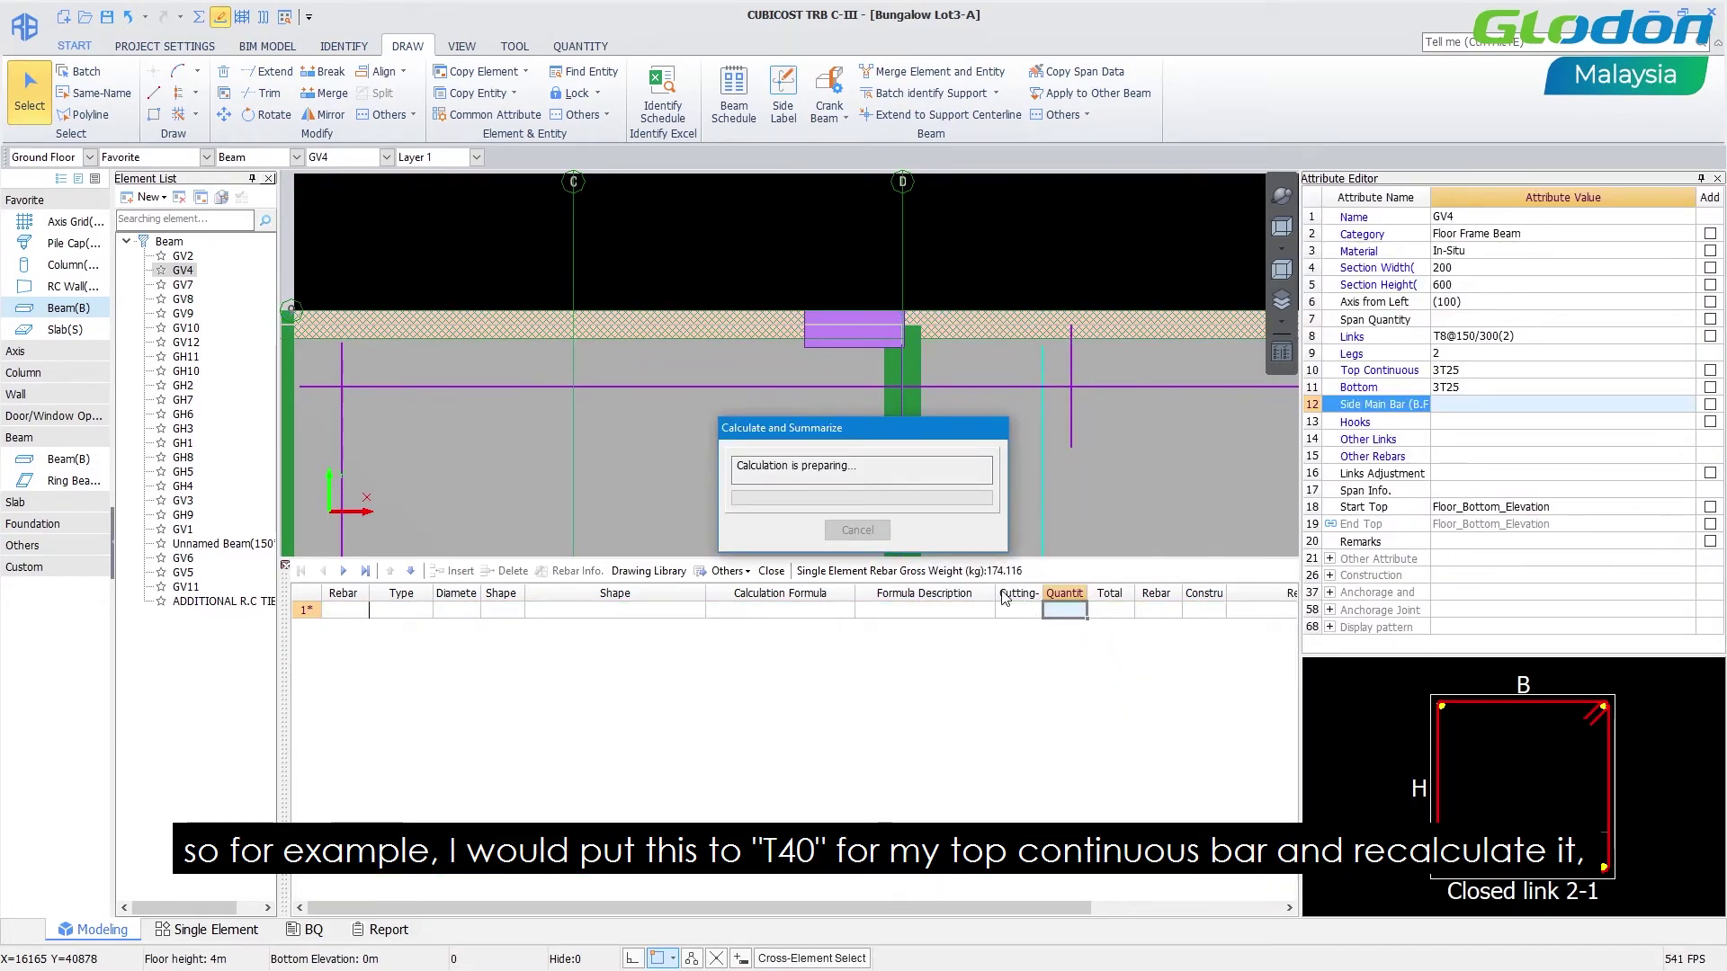
left_click(857, 530)
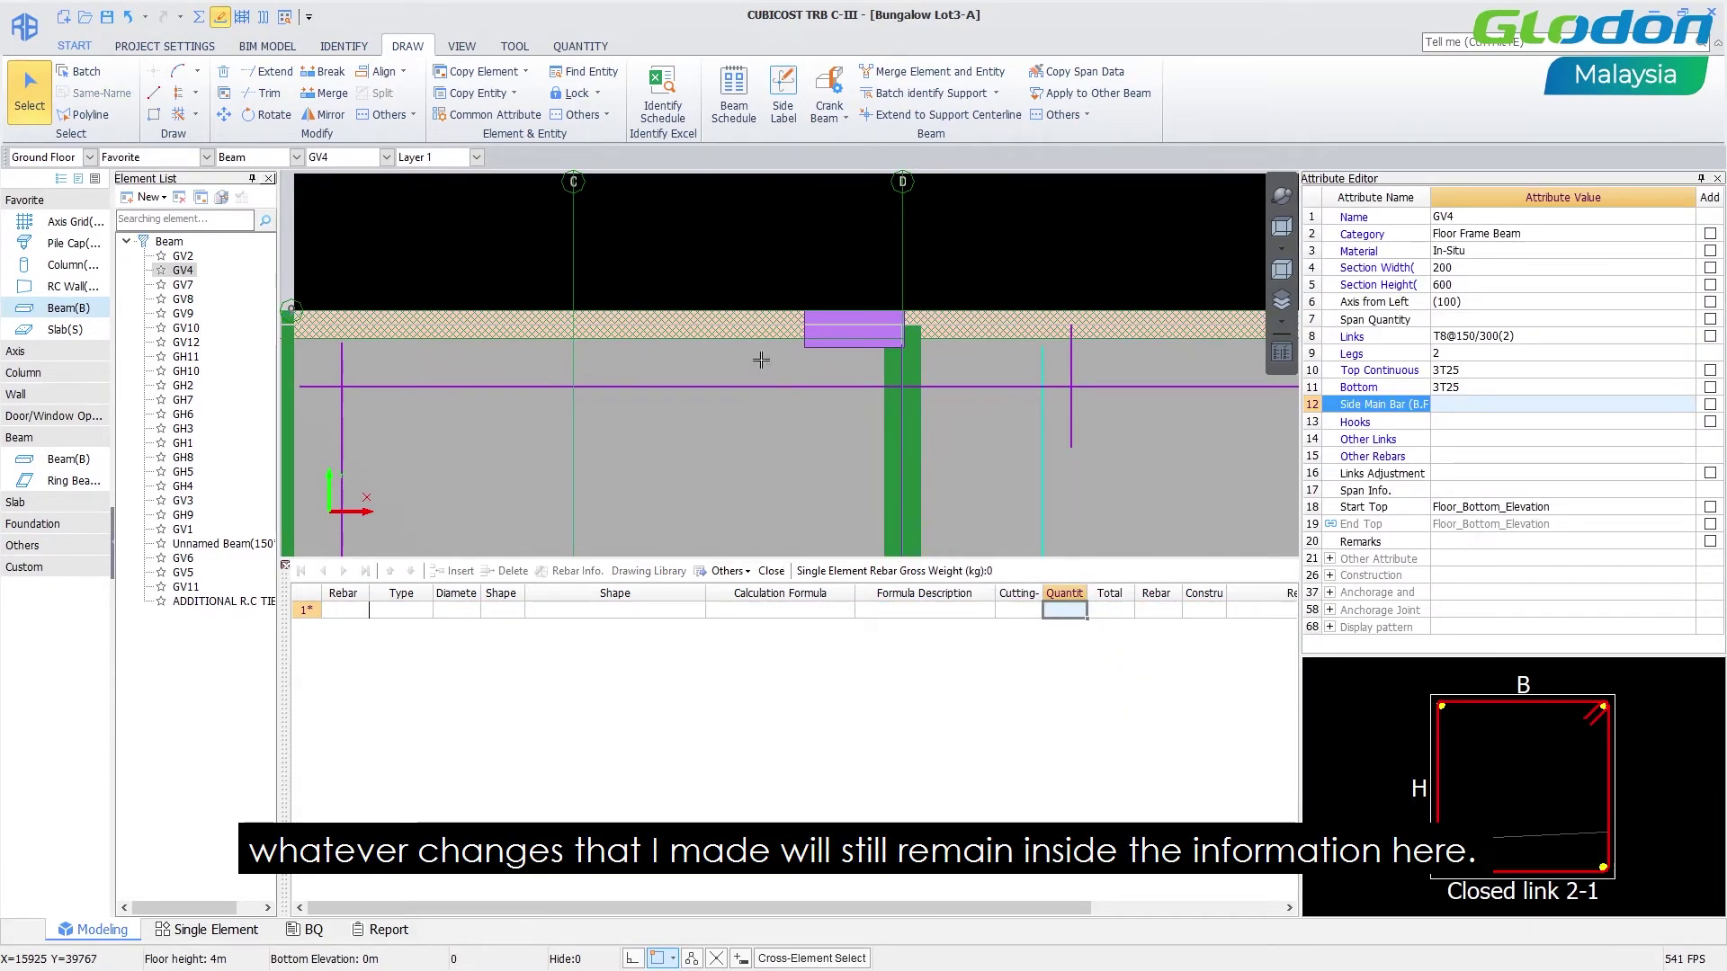
left_click(765, 326)
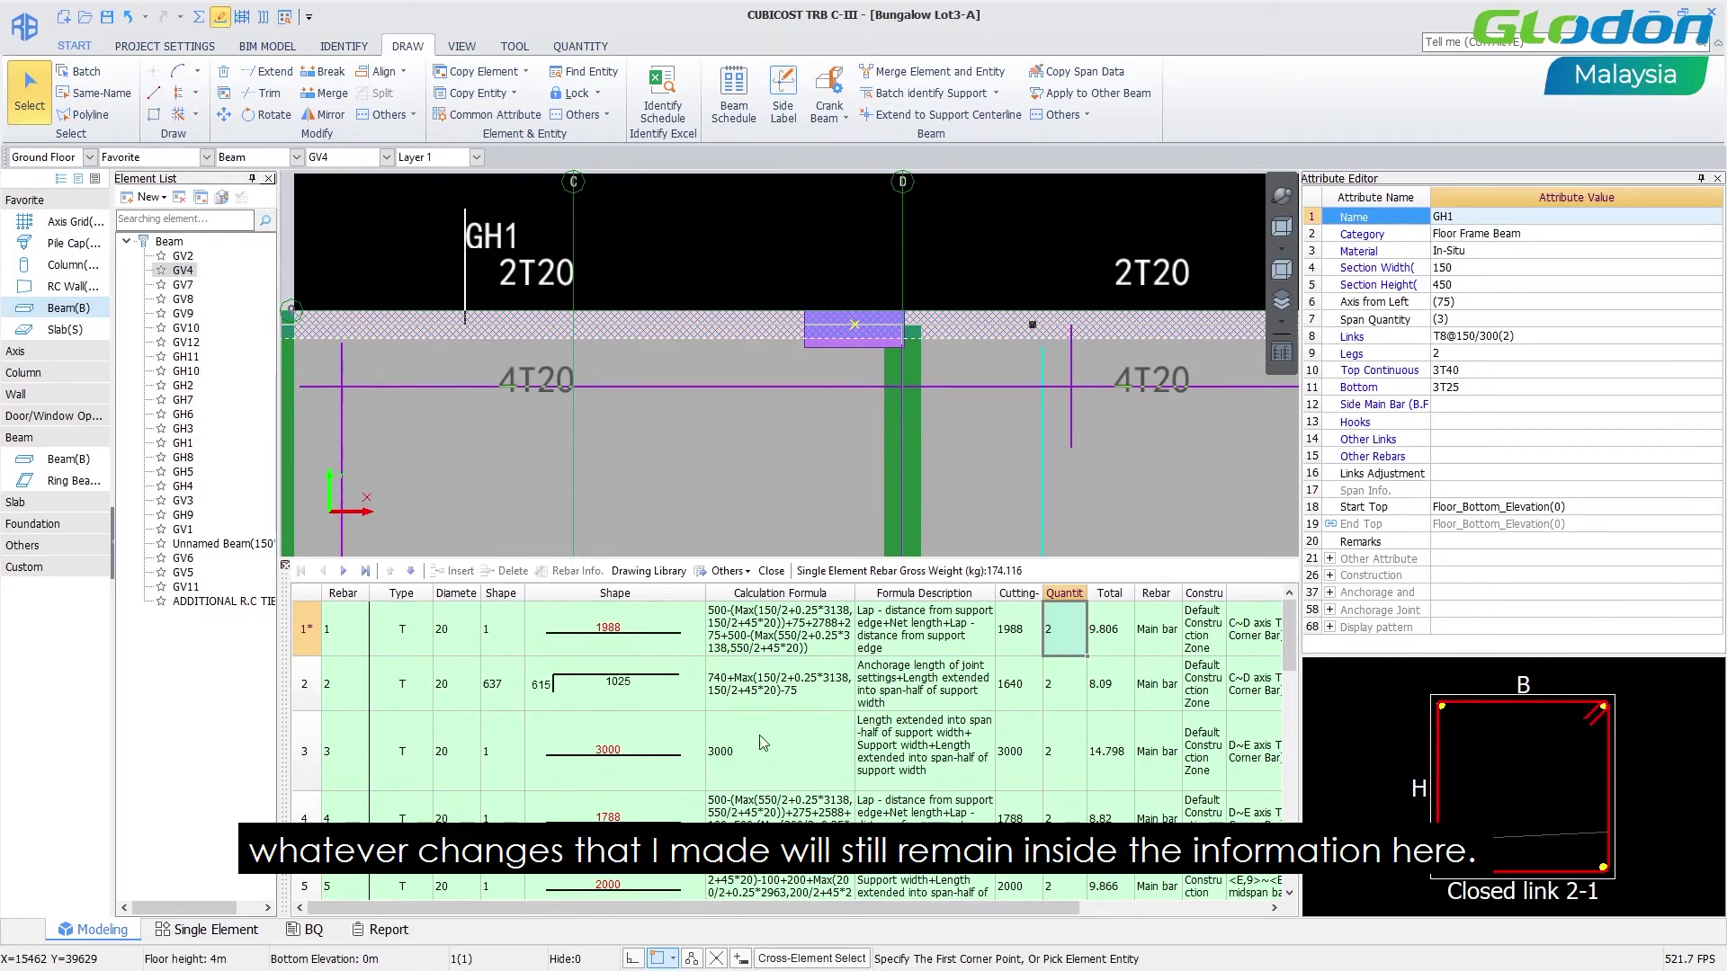